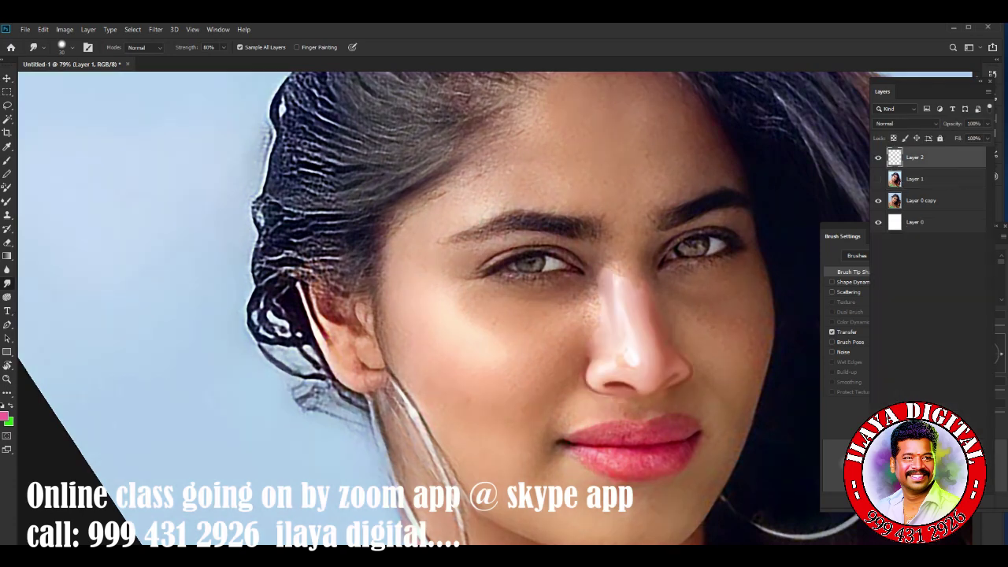
Show Layer 1, enlarge the Smudge brush to 45 and drag the nose-bridge highlight upward.
{"action": "left_click", "coordinate": [878, 179]}
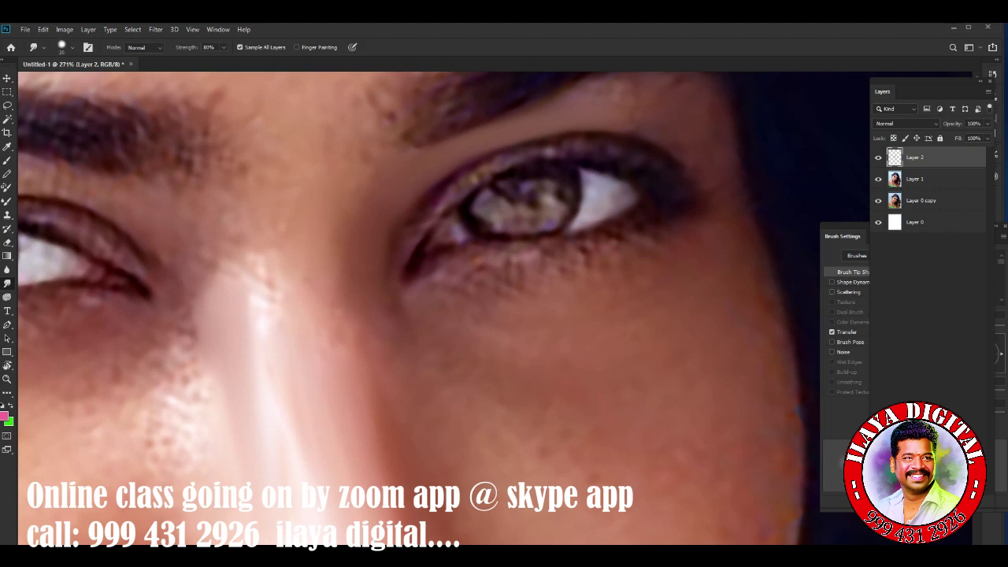
{"action": "key", "text": "bracketright"}
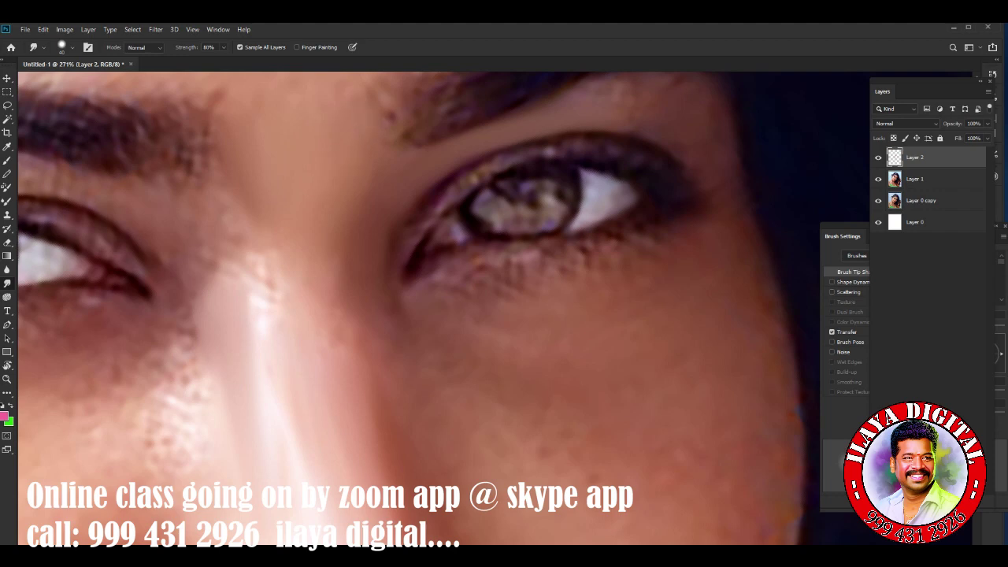
{"action": "left_click_drag", "start_coordinate": [268, 295], "coordinate": [240, 257]}
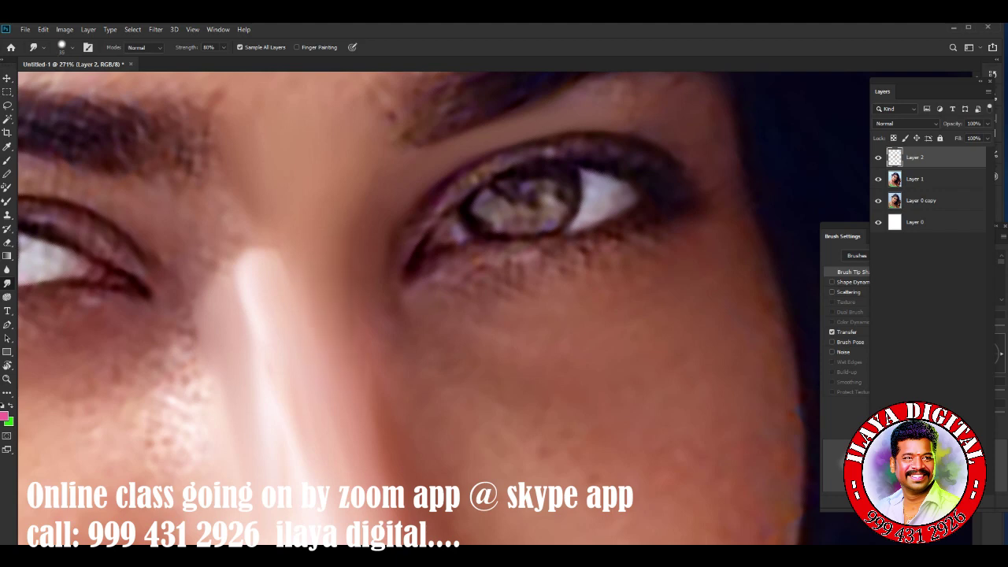
Smudge the left nostril crease at brush sizes 10–20, then hide Brush Settings and Layers panels.
{"action": "scroll", "coordinate": [418, 307], "scroll_direction": "down", "scroll_amount": 3}
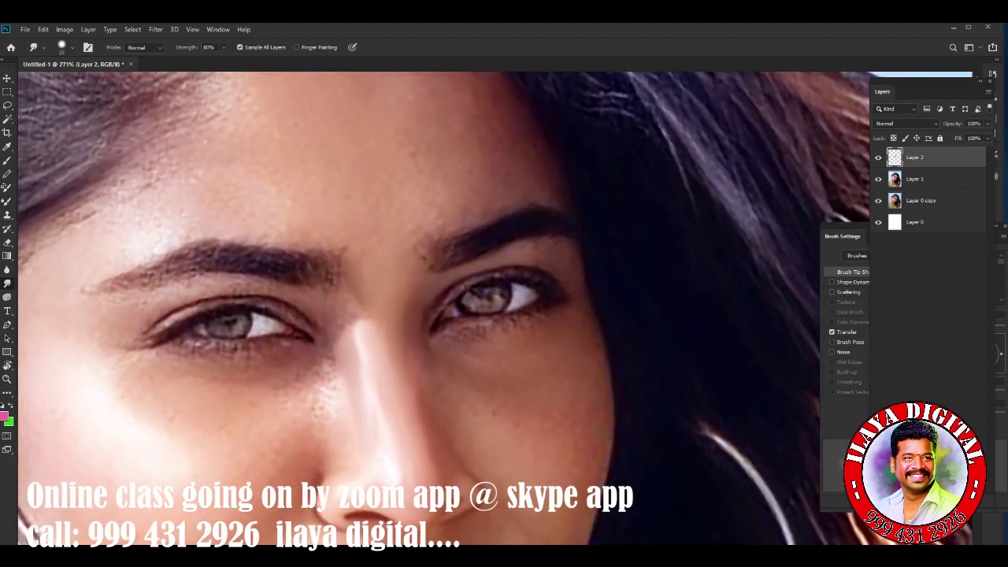
{"action": "scroll", "coordinate": [418, 307], "scroll_direction": "down", "scroll_amount": 2}
{"action": "scroll", "coordinate": [418, 307], "scroll_direction": "up", "scroll_amount": 3}
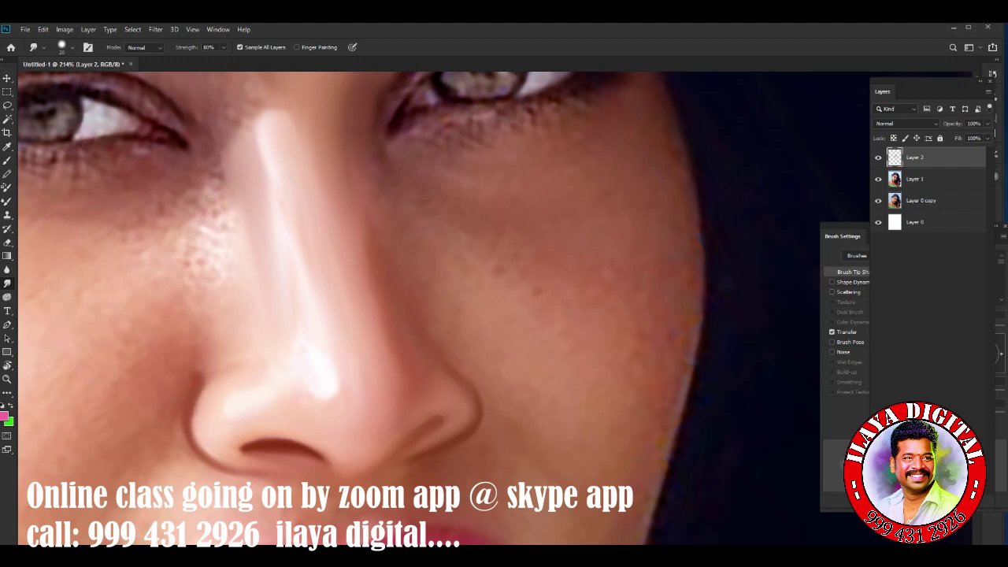
{"action": "left_click_drag", "start_coordinate": [197, 425], "coordinate": [197, 390]}
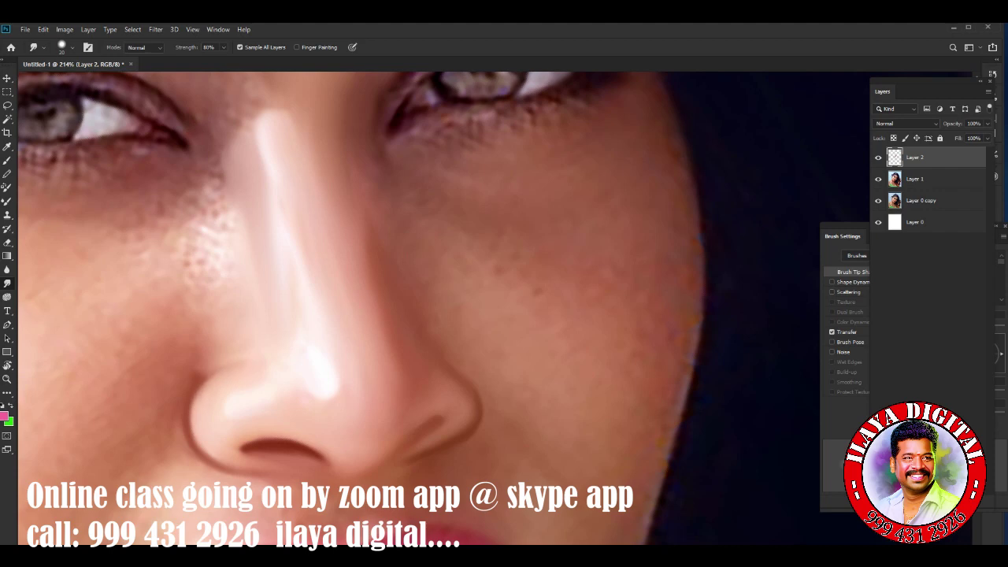
{"action": "key", "text": "bracketleft"}
{"action": "key", "text": "bracketleft"}
{"action": "key", "text": "bracketright"}
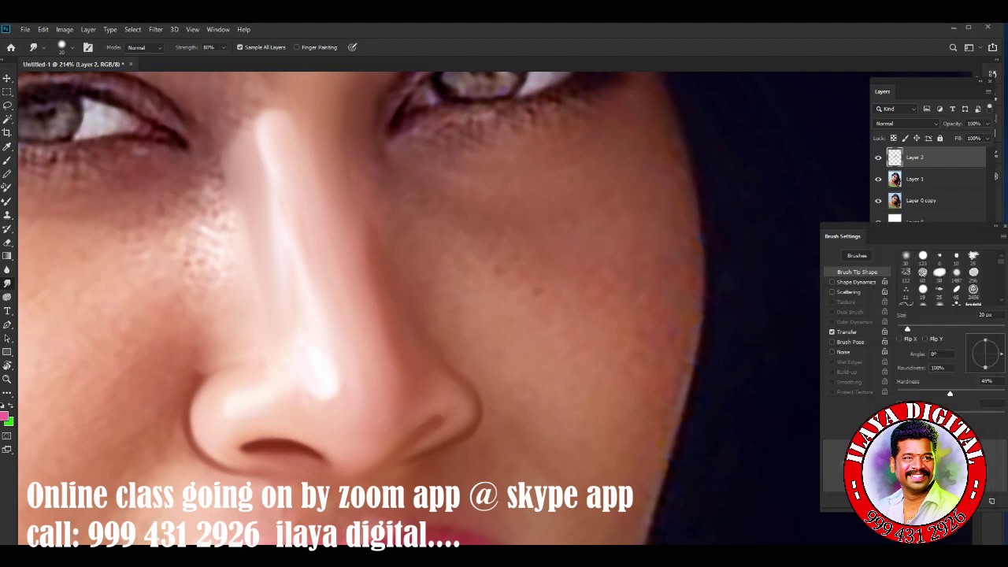
{"action": "key", "text": "F5"}
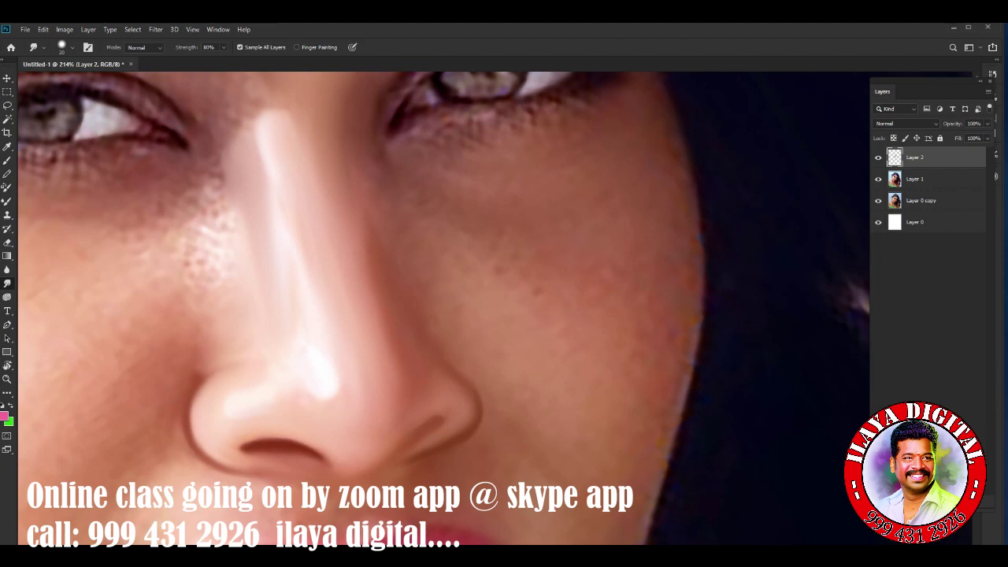
{"action": "key", "text": "F7"}
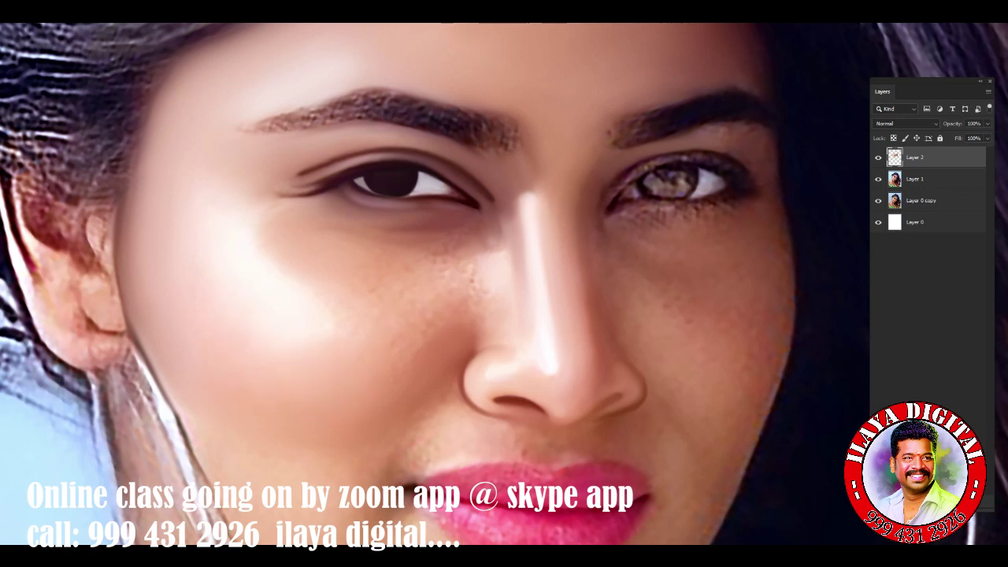
Zoom in and blend the inner eye corner, nose-bridge highlight, nose edge and under-eye freckles.
{"action": "key", "text": "ctrl+plus"}
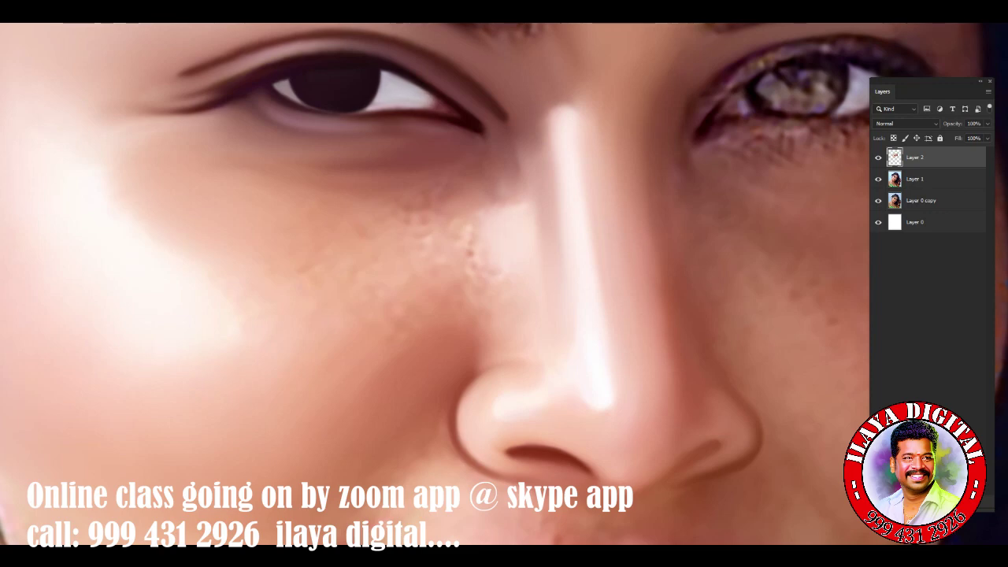
{"action": "mouse_move", "coordinate": [504, 182]}
{"action": "left_mouse_down"}
{"action": "mouse_move", "coordinate": [506, 213]}
{"action": "mouse_move", "coordinate": [523, 202]}
{"action": "mouse_move", "coordinate": [526, 216]}
{"action": "left_mouse_up"}
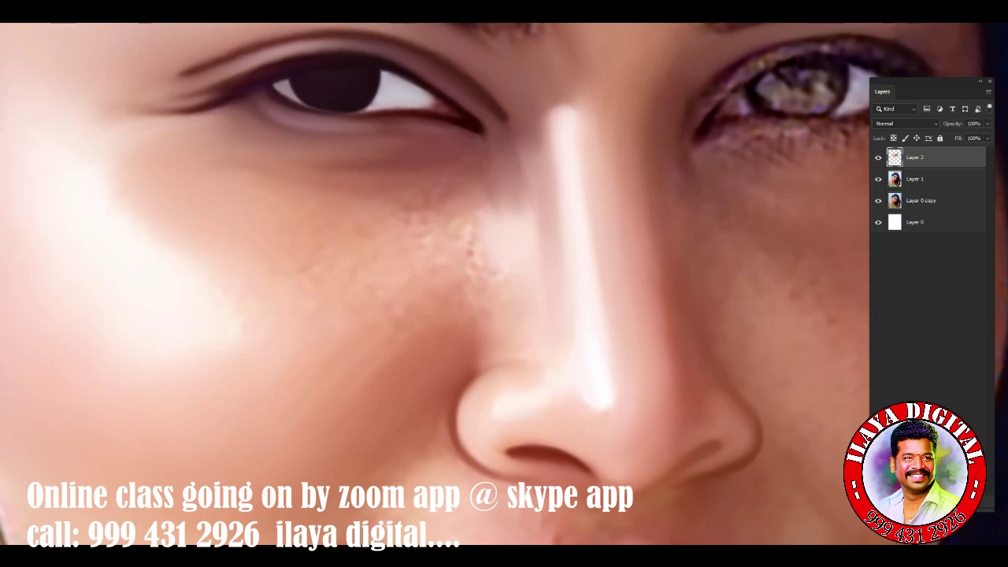
{"action": "mouse_move", "coordinate": [512, 331]}
{"action": "left_mouse_down"}
{"action": "mouse_move", "coordinate": [482, 359]}
{"action": "mouse_move", "coordinate": [484, 369]}
{"action": "mouse_move", "coordinate": [496, 362]}
{"action": "left_mouse_up"}
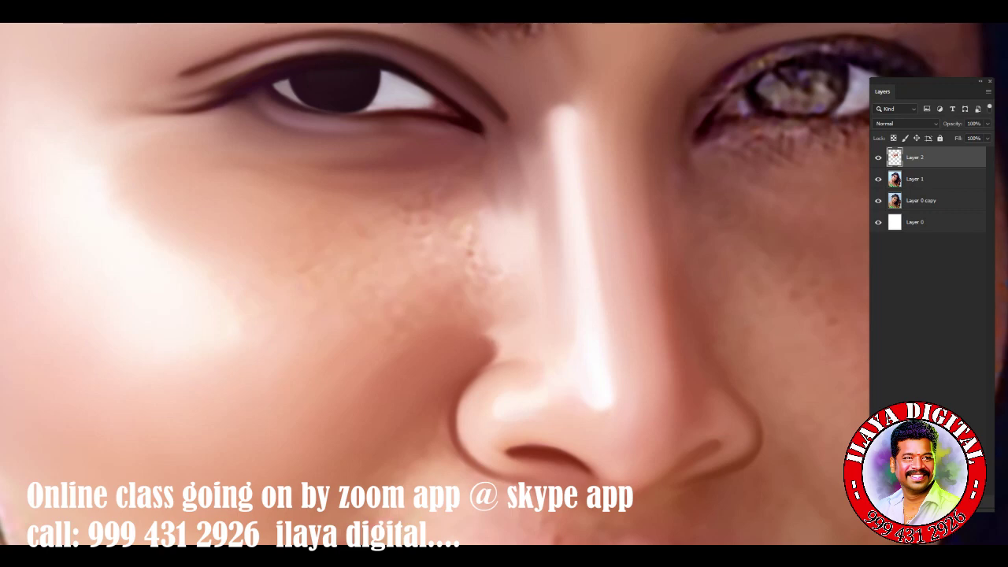
{"action": "mouse_move", "coordinate": [479, 323]}
{"action": "left_mouse_down"}
{"action": "mouse_move", "coordinate": [504, 358]}
{"action": "mouse_move", "coordinate": [495, 364]}
{"action": "left_mouse_up"}
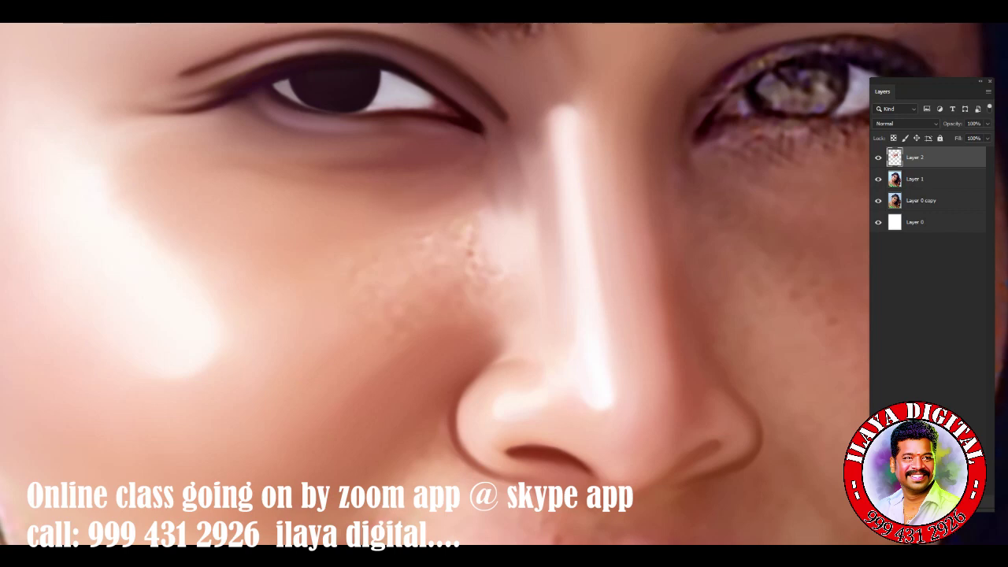
{"action": "left_click_drag", "start_coordinate": [383, 200], "coordinate": [435, 207]}
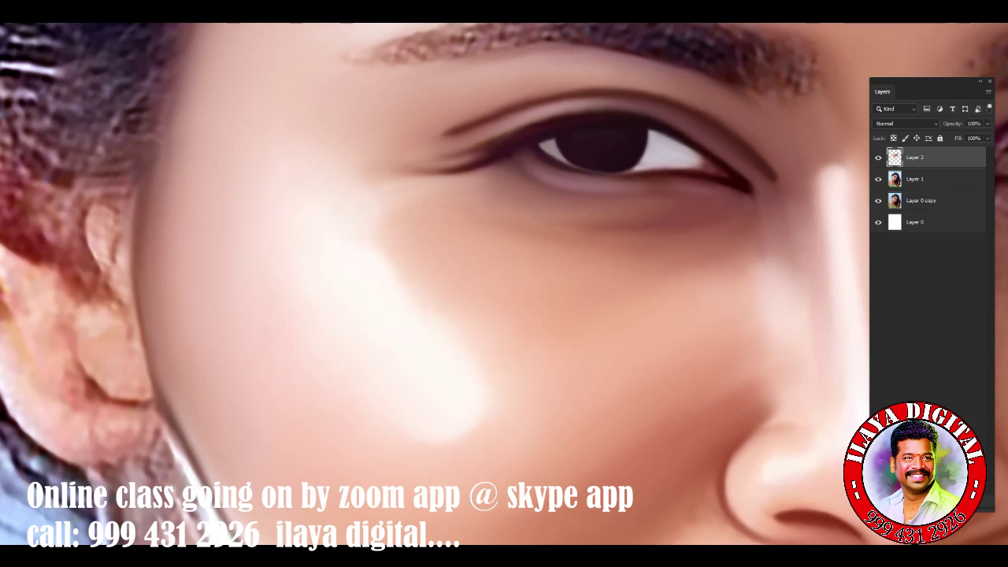
Brush one soft light stroke upward across the upper cheek below the left eye.
{"action": "left_click_drag", "start_coordinate": [311, 195], "coordinate": [290, 160]}
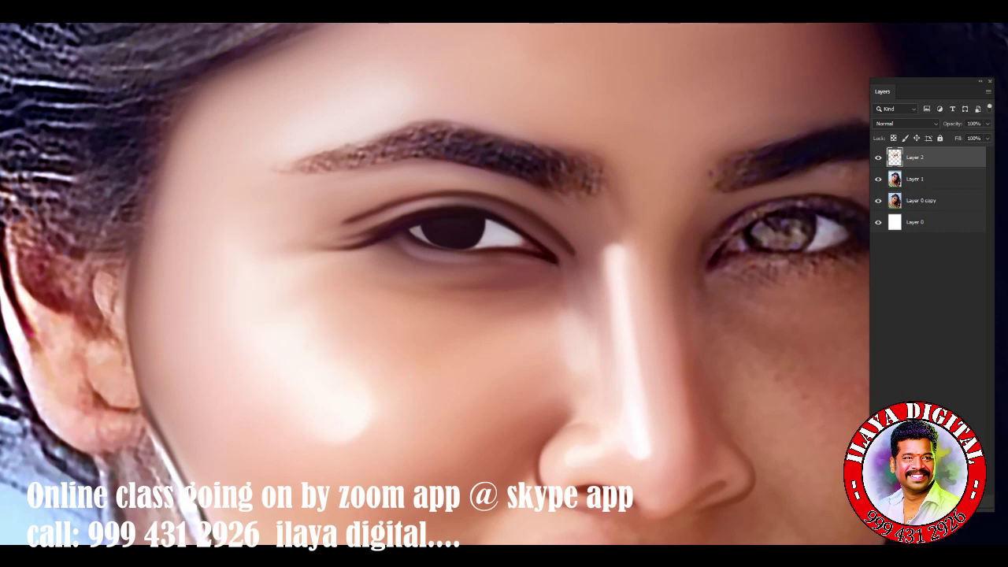
Dab two soft brush touches onto the cheek highlight, extending it downward.
{"action": "left_click", "coordinate": [309, 430]}
{"action": "left_click", "coordinate": [291, 398]}
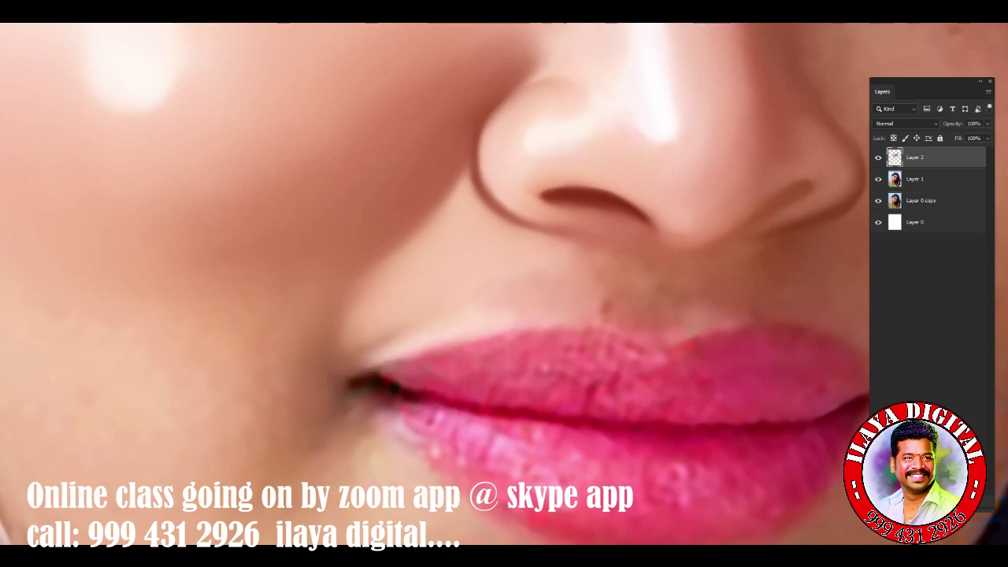
Stroke a light highlight along the upper-lip edge and brighten its right end.
{"action": "mouse_move", "coordinate": [511, 315]}
{"action": "left_mouse_down"}
{"action": "mouse_move", "coordinate": [616, 317]}
{"action": "mouse_move", "coordinate": [656, 306]}
{"action": "mouse_move", "coordinate": [660, 291]}
{"action": "left_mouse_up"}
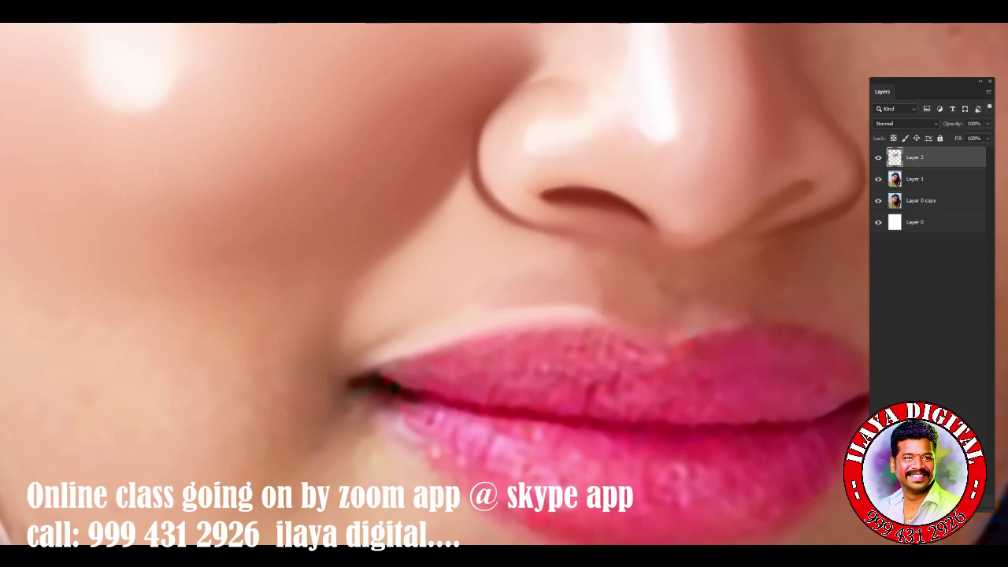
{"action": "left_click_drag", "start_coordinate": [721, 316], "coordinate": [737, 313]}
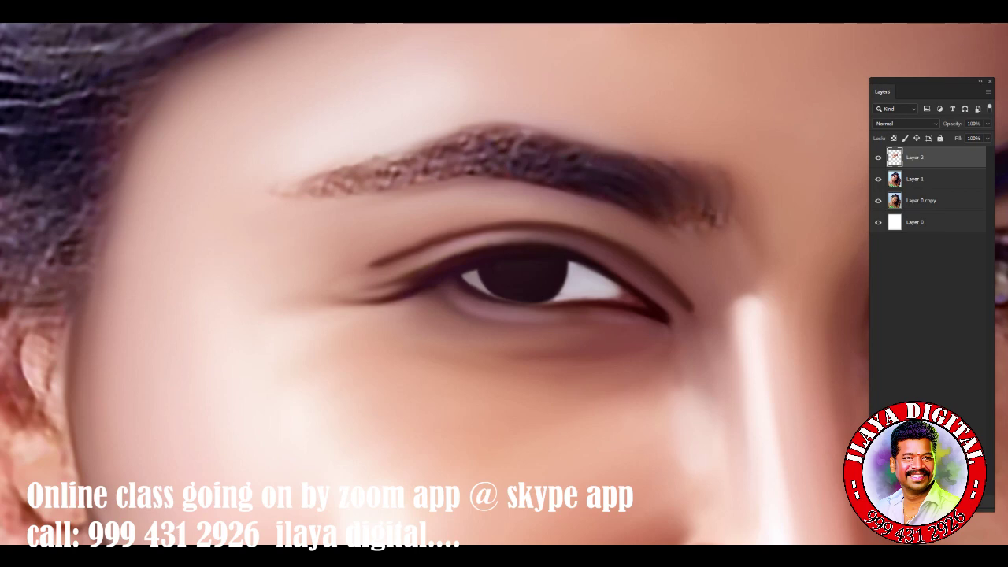
Smooth the eyebrow tail and paint over the speckled brow hairs in dark brown.
{"action": "mouse_move", "coordinate": [714, 221]}
{"action": "left_mouse_down"}
{"action": "mouse_move", "coordinate": [689, 225]}
{"action": "mouse_move", "coordinate": [676, 214]}
{"action": "left_mouse_up"}
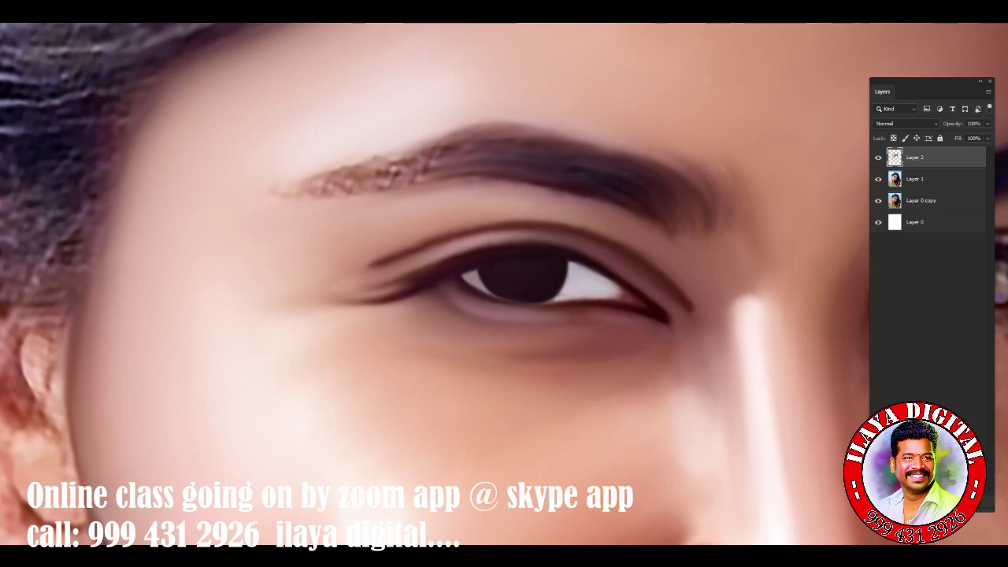
{"action": "left_click_drag", "start_coordinate": [584, 194], "coordinate": [548, 197]}
{"action": "left_click_drag", "start_coordinate": [441, 175], "coordinate": [355, 193]}
{"action": "mouse_move", "coordinate": [426, 158]}
{"action": "left_mouse_down"}
{"action": "mouse_move", "coordinate": [291, 197]}
{"action": "mouse_move", "coordinate": [309, 200]}
{"action": "left_mouse_up"}
{"action": "left_click_drag", "start_coordinate": [367, 188], "coordinate": [345, 198]}
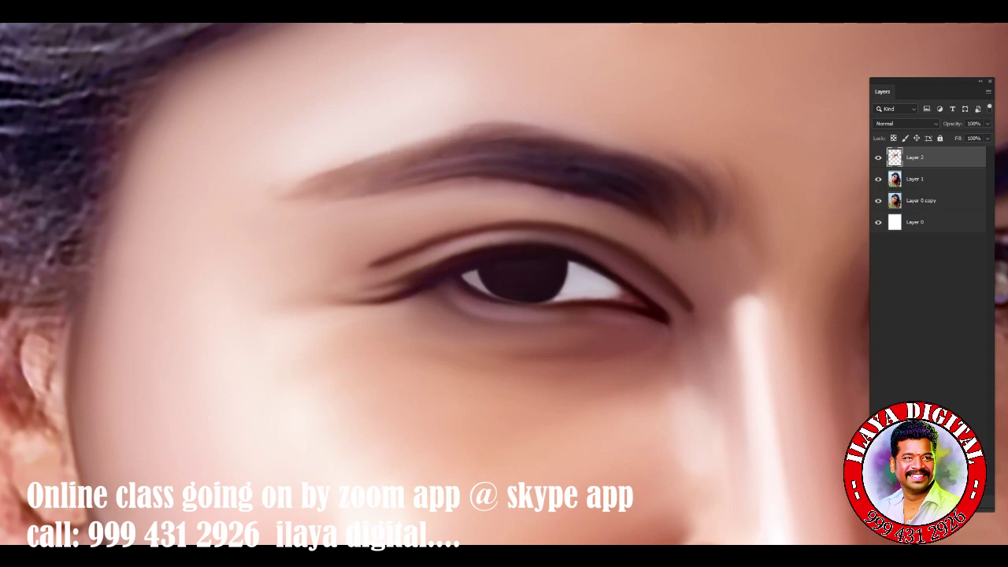
{"action": "left_click_drag", "start_coordinate": [370, 180], "coordinate": [271, 209]}
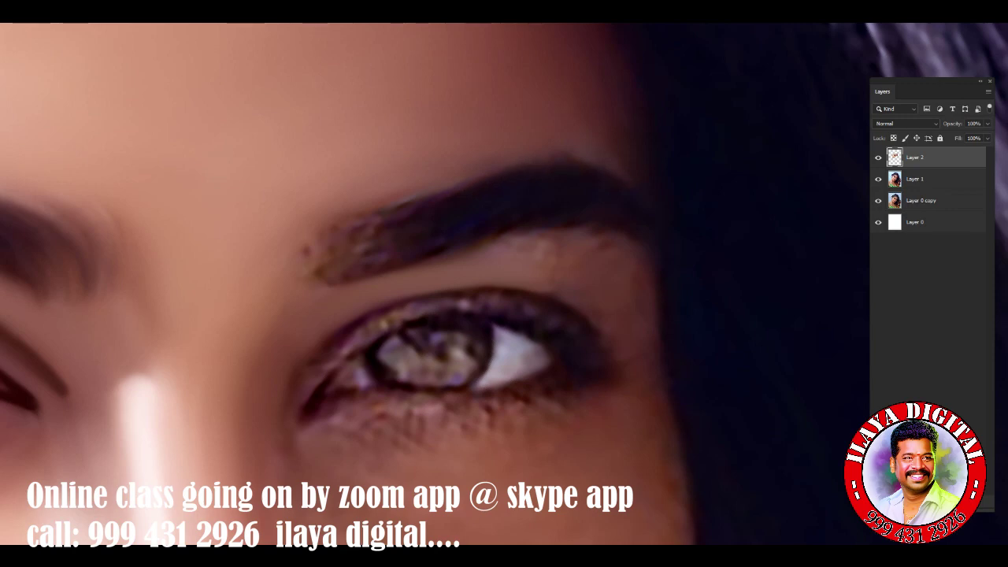
Darken the inner start of the right eyebrow and spot-heal the dark cheek blemishes.
{"action": "left_click_drag", "start_coordinate": [343, 238], "coordinate": [308, 252]}
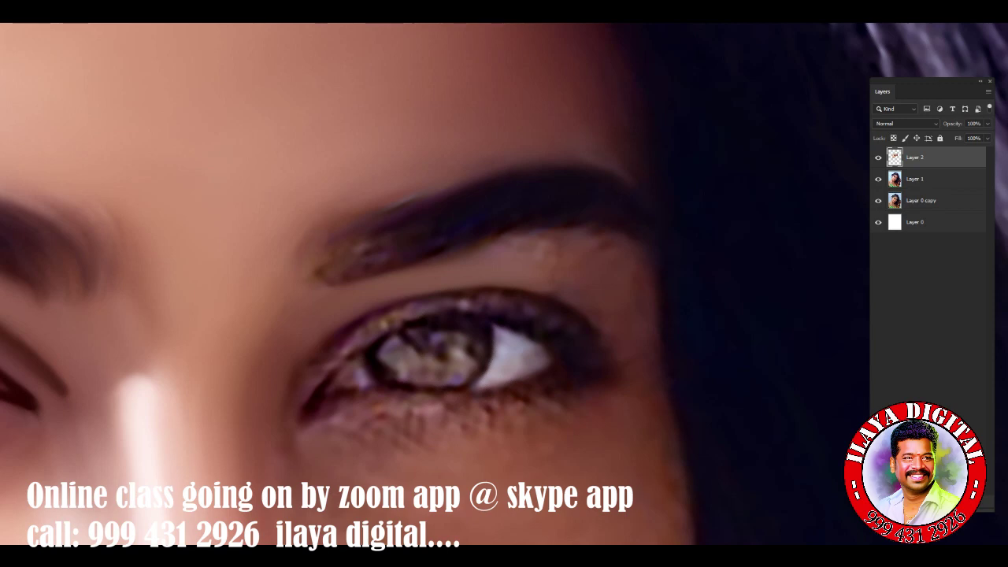
{"action": "left_click_drag", "start_coordinate": [362, 244], "coordinate": [323, 258]}
{"action": "left_click_drag", "start_coordinate": [393, 226], "coordinate": [361, 254]}
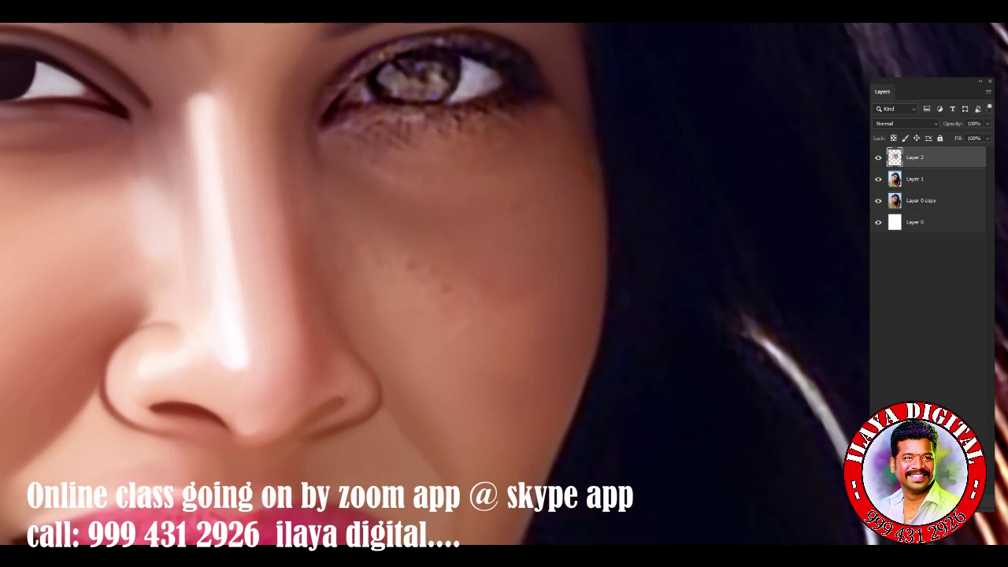
{"action": "left_click", "coordinate": [470, 289]}
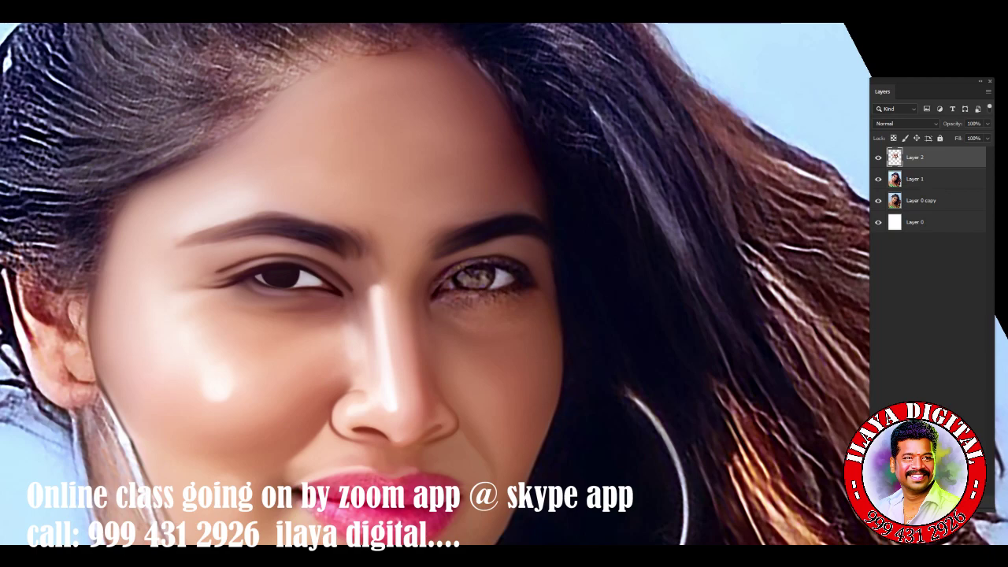
Zoom in on the right eye and open the Info panel with F8.
{"action": "scroll", "coordinate": [484, 276], "scroll_direction": "up", "scroll_amount": 1}
{"action": "scroll", "coordinate": [485, 276], "scroll_direction": "up", "scroll_amount": 2}
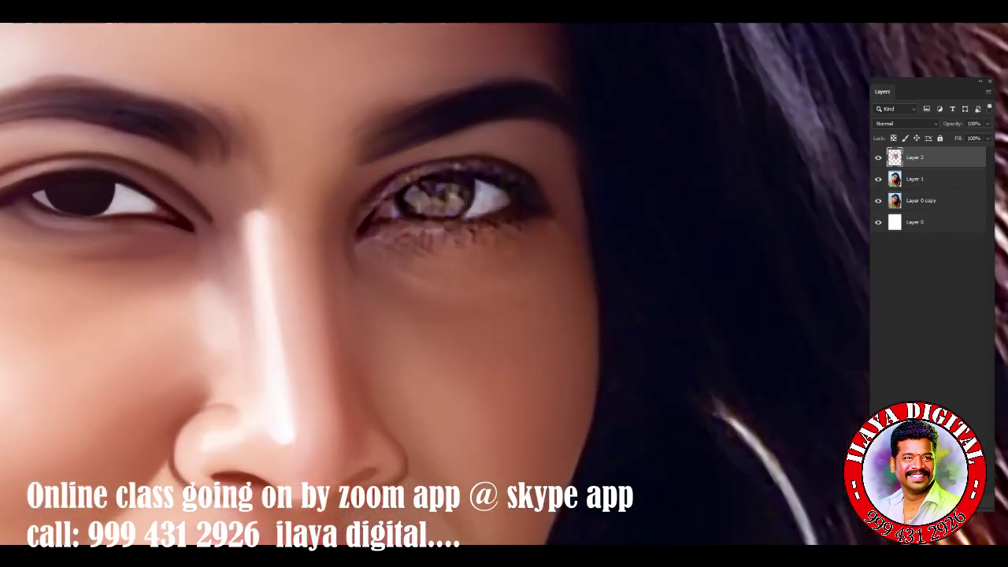
{"action": "scroll", "coordinate": [485, 276], "scroll_direction": "up", "scroll_amount": 2}
{"action": "scroll", "coordinate": [484, 276], "scroll_direction": "up", "scroll_amount": 2}
{"action": "scroll", "coordinate": [504, 276], "scroll_direction": "up", "scroll_amount": 1}
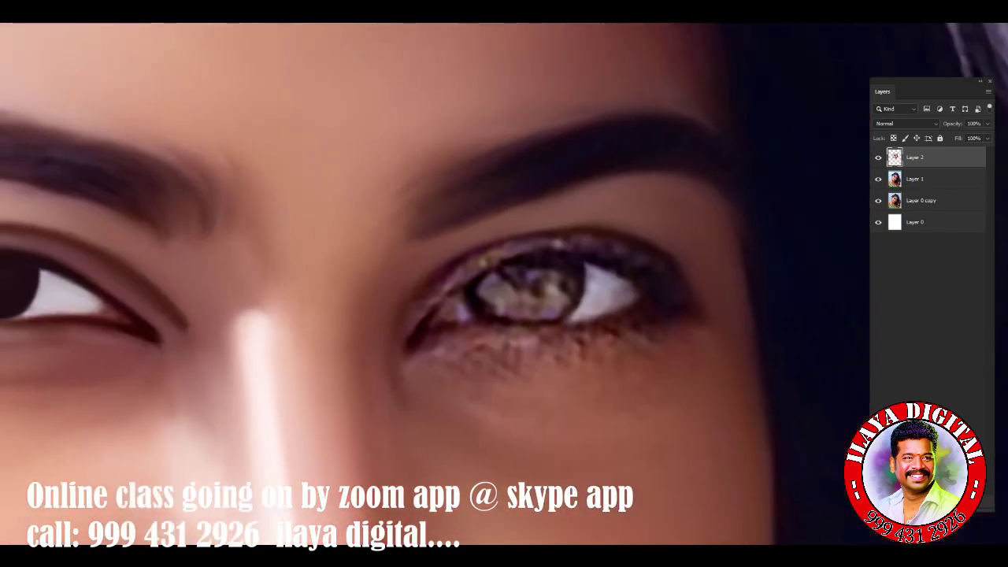
{"action": "scroll", "coordinate": [504, 276], "scroll_direction": "up", "scroll_amount": 2}
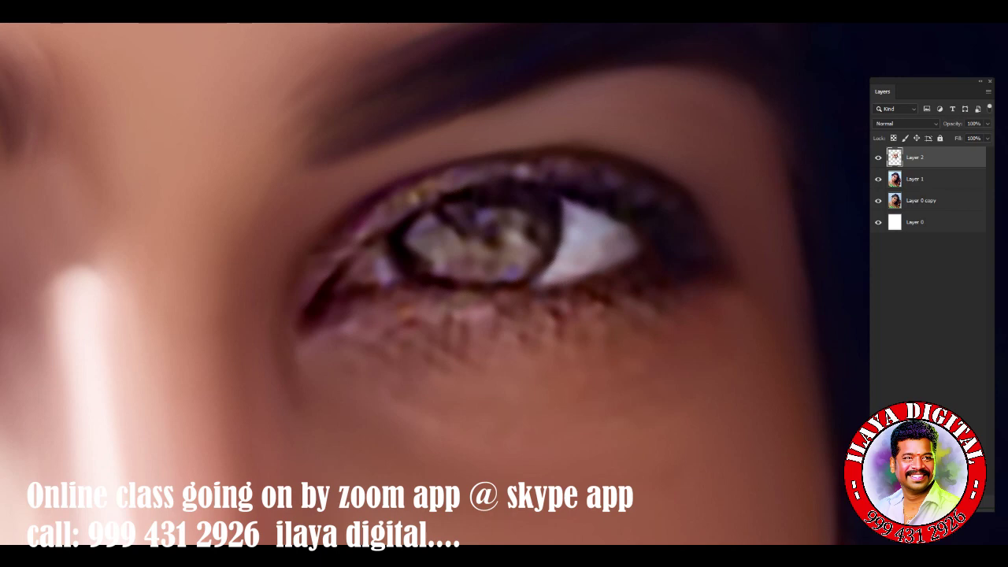
{"action": "key", "text": "F8"}
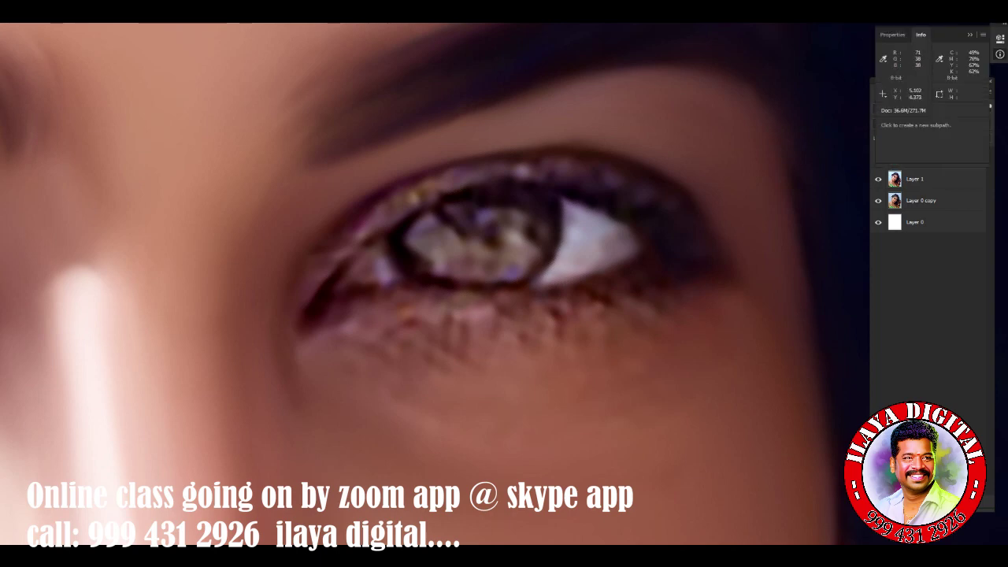
Smudge the inner lower lid and upper lash line into smooth dark strokes.
{"action": "scroll", "coordinate": [630, 236], "scroll_direction": "up", "scroll_amount": 2}
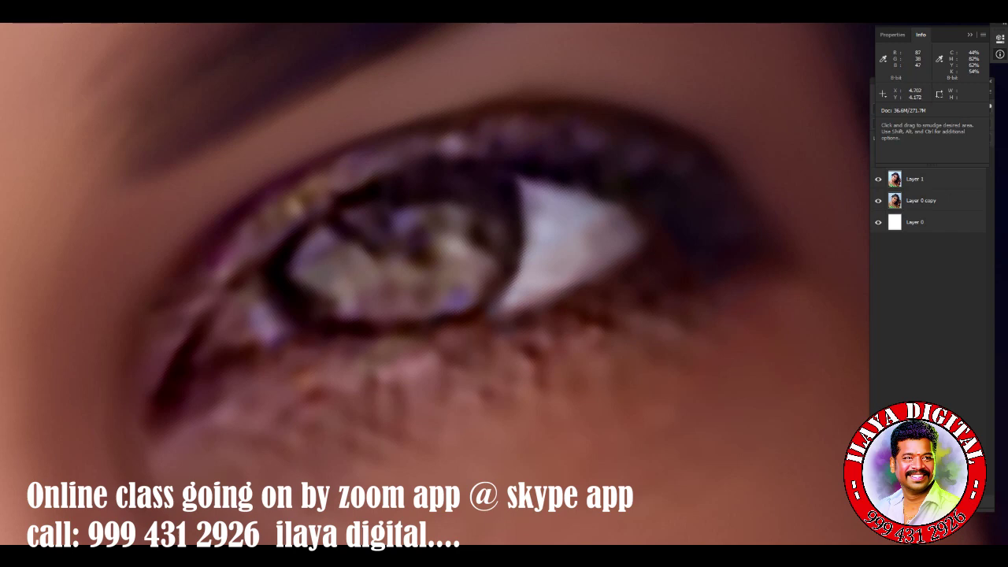
{"action": "mouse_move", "coordinate": [227, 265]}
{"action": "left_mouse_down"}
{"action": "mouse_move", "coordinate": [195, 309]}
{"action": "mouse_move", "coordinate": [236, 244]}
{"action": "mouse_move", "coordinate": [315, 185]}
{"action": "mouse_move", "coordinate": [410, 157]}
{"action": "left_mouse_up"}
{"action": "left_click_drag", "start_coordinate": [330, 185], "coordinate": [464, 141]}
{"action": "left_click_drag", "start_coordinate": [394, 169], "coordinate": [560, 138]}
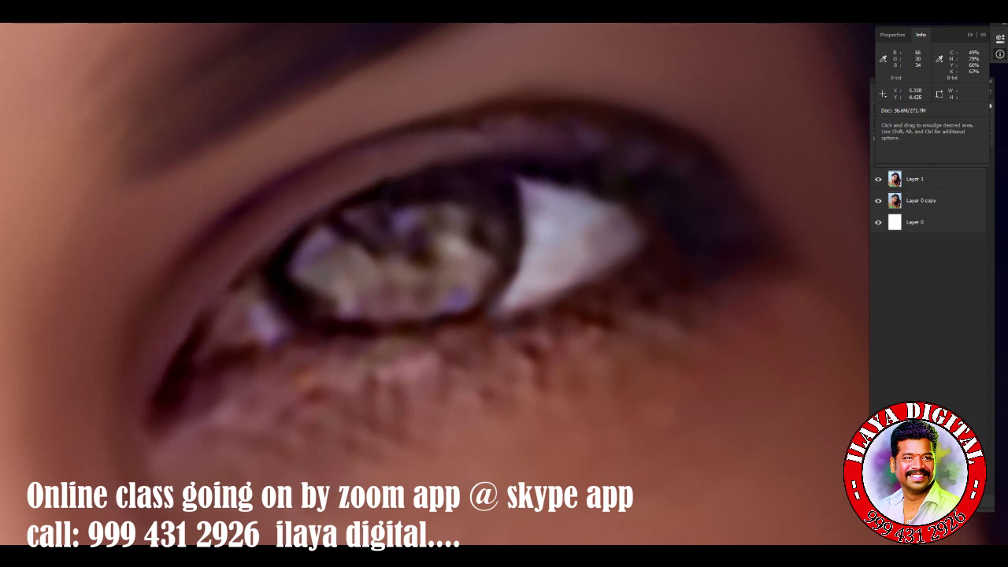
{"action": "left_click_drag", "start_coordinate": [622, 140], "coordinate": [512, 126]}
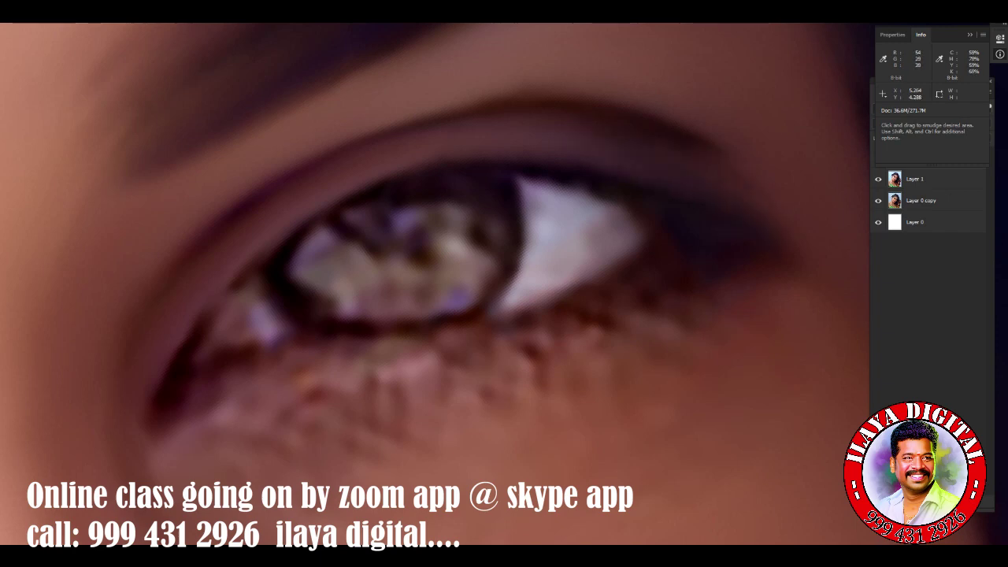
Deepen the upper eyelid crease and darken the lower lid edge near the corners.
{"action": "left_click_drag", "start_coordinate": [145, 308], "coordinate": [110, 393]}
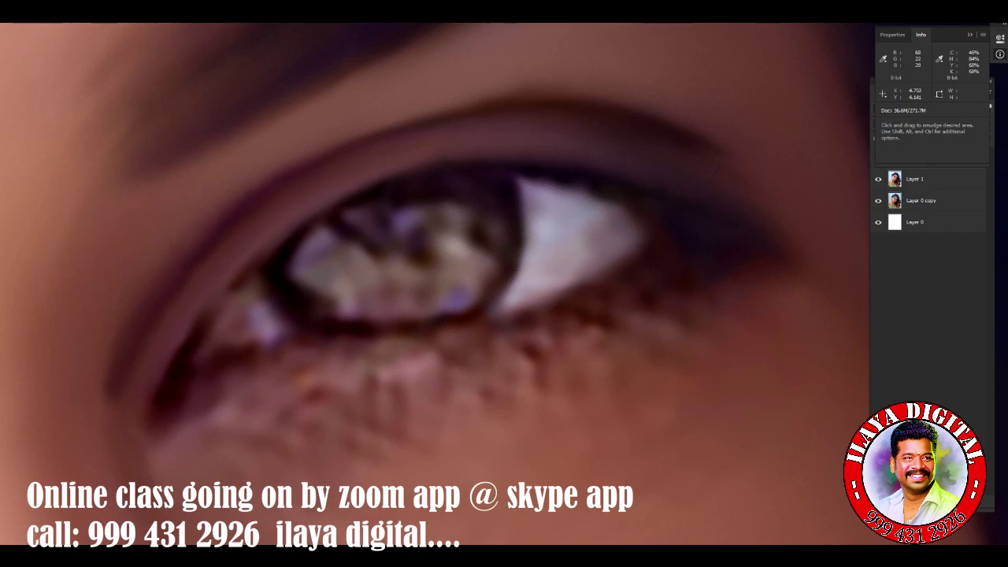
{"action": "mouse_move", "coordinate": [288, 166]}
{"action": "left_mouse_down"}
{"action": "mouse_move", "coordinate": [464, 101]}
{"action": "mouse_move", "coordinate": [542, 94]}
{"action": "mouse_move", "coordinate": [444, 102]}
{"action": "mouse_move", "coordinate": [466, 98]}
{"action": "left_mouse_up"}
{"action": "left_click_drag", "start_coordinate": [709, 132], "coordinate": [774, 177]}
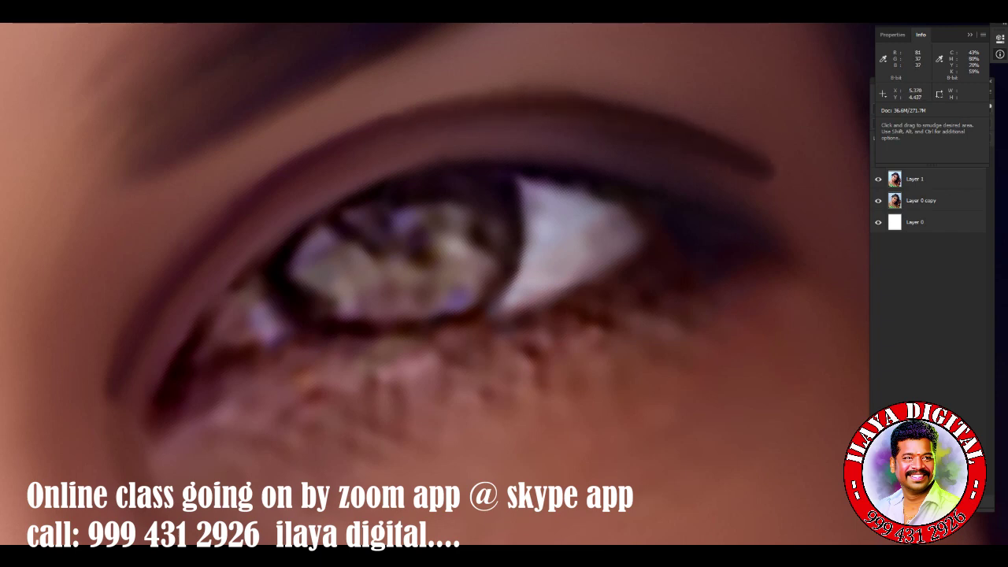
{"action": "left_click_drag", "start_coordinate": [573, 148], "coordinate": [544, 132]}
{"action": "left_click_drag", "start_coordinate": [772, 168], "coordinate": [781, 177]}
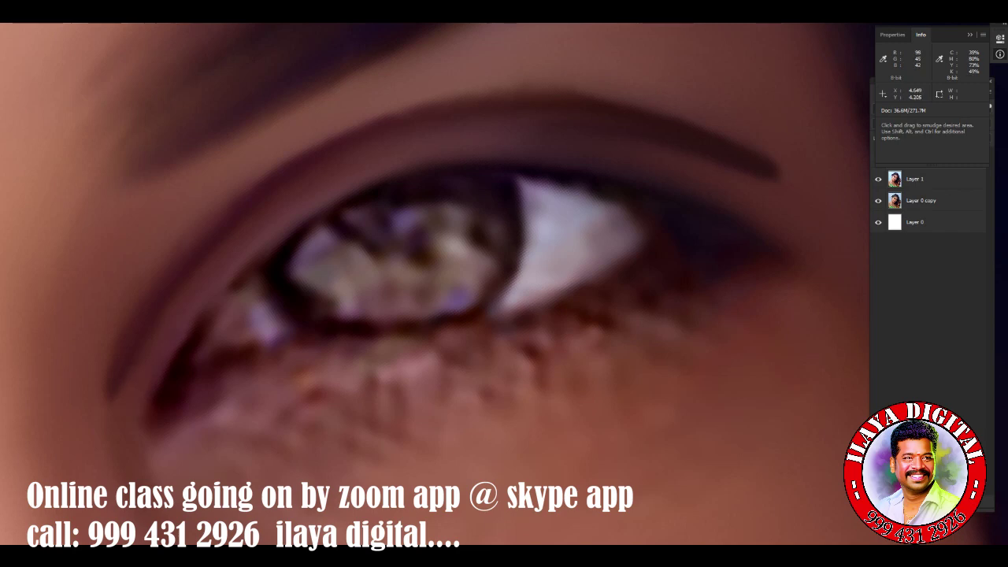
{"action": "left_click_drag", "start_coordinate": [208, 317], "coordinate": [228, 284]}
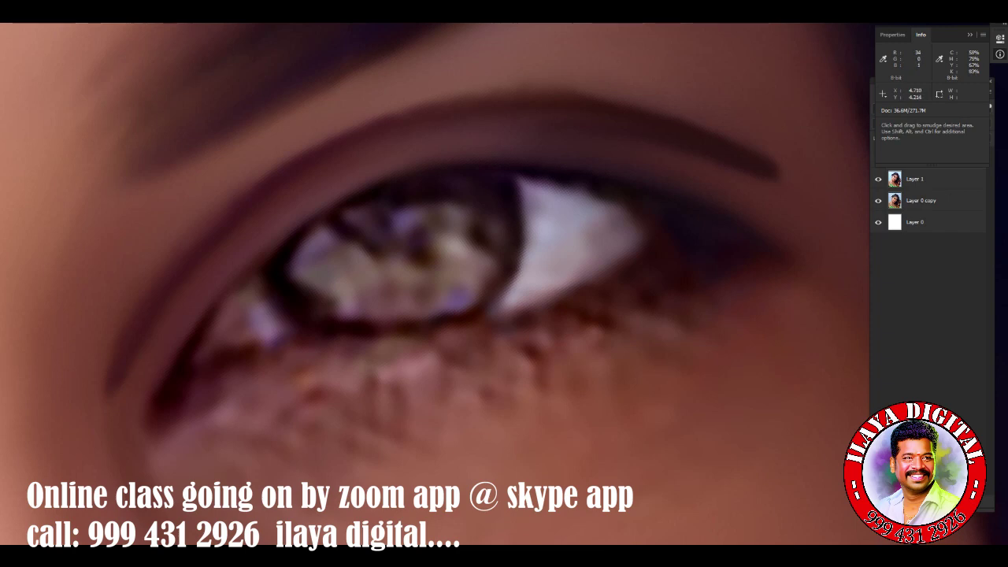
{"action": "left_click_drag", "start_coordinate": [166, 421], "coordinate": [154, 411]}
{"action": "mouse_move", "coordinate": [203, 350]}
{"action": "left_mouse_down"}
{"action": "mouse_move", "coordinate": [233, 297]}
{"action": "mouse_move", "coordinate": [267, 267]}
{"action": "mouse_move", "coordinate": [235, 309]}
{"action": "left_mouse_up"}
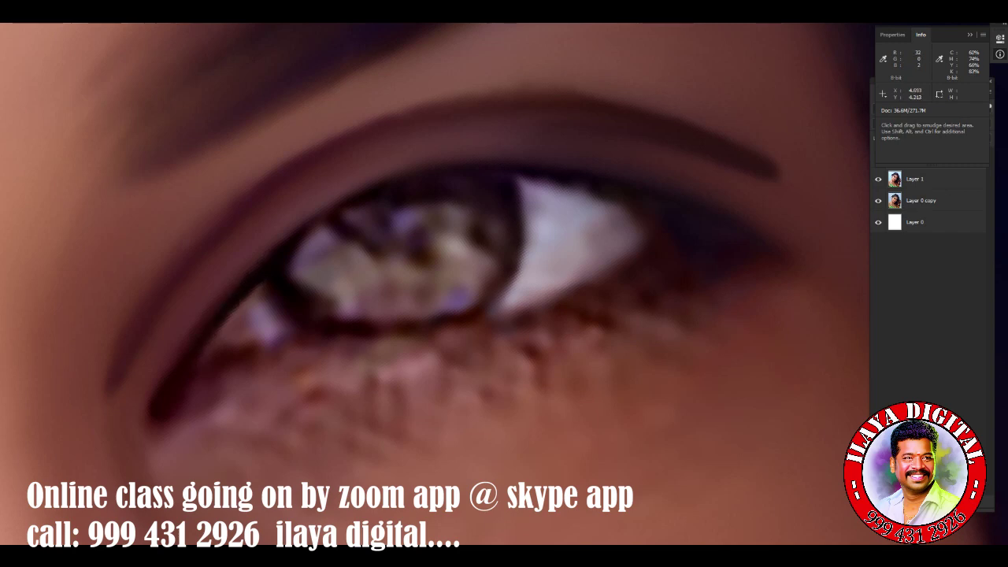
Darken the iris's upper edge and tone down patches on the eye white.
{"action": "mouse_move", "coordinate": [296, 252]}
{"action": "left_mouse_down"}
{"action": "mouse_move", "coordinate": [321, 220]}
{"action": "mouse_move", "coordinate": [323, 230]}
{"action": "left_mouse_up"}
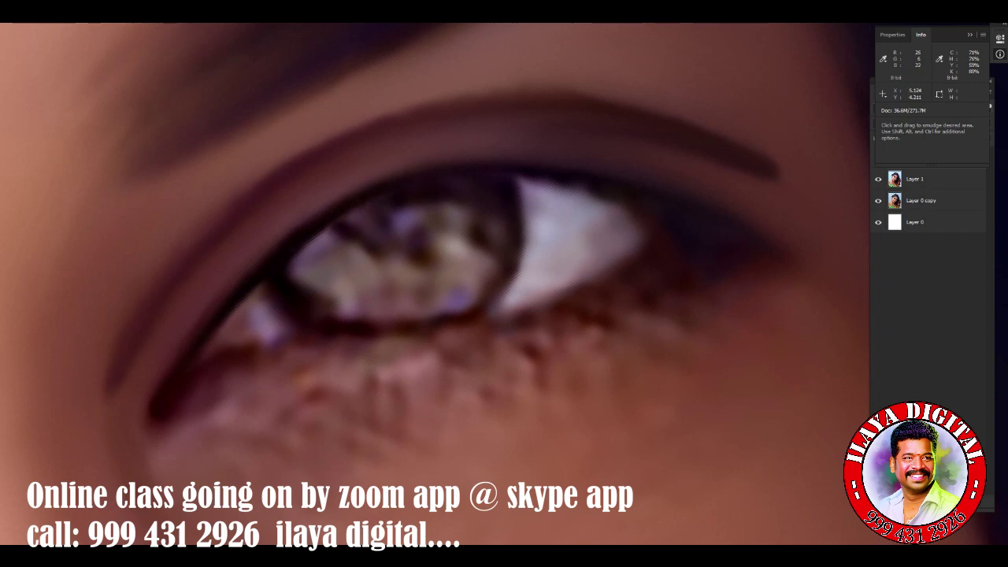
{"action": "left_click_drag", "start_coordinate": [334, 229], "coordinate": [399, 199]}
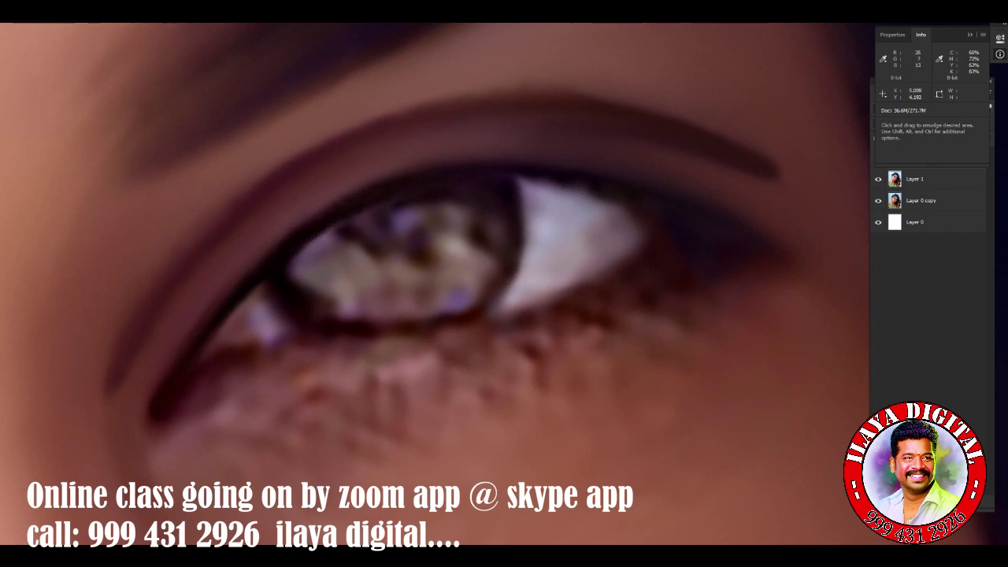
{"action": "left_click_drag", "start_coordinate": [517, 179], "coordinate": [555, 185]}
{"action": "mouse_move", "coordinate": [620, 267]}
{"action": "left_mouse_down"}
{"action": "mouse_move", "coordinate": [504, 322]}
{"action": "mouse_move", "coordinate": [394, 344]}
{"action": "left_mouse_up"}
{"action": "mouse_move", "coordinate": [255, 343]}
{"action": "left_mouse_down"}
{"action": "mouse_move", "coordinate": [277, 351]}
{"action": "mouse_move", "coordinate": [338, 332]}
{"action": "mouse_move", "coordinate": [402, 337]}
{"action": "mouse_move", "coordinate": [504, 310]}
{"action": "mouse_move", "coordinate": [417, 340]}
{"action": "left_mouse_up"}
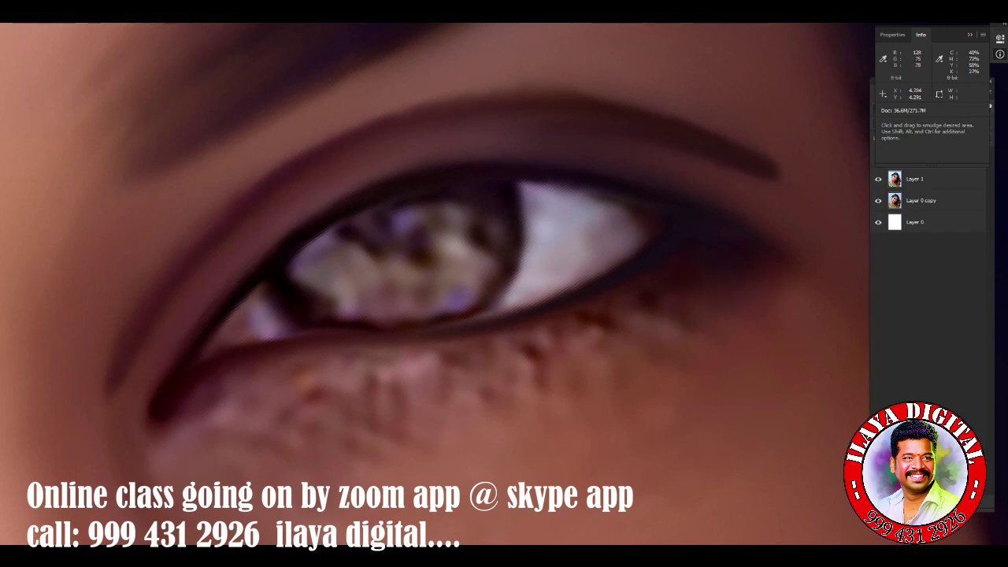
Smudge away the freckled skin just below the lower lid.
{"action": "mouse_move", "coordinate": [302, 435]}
{"action": "left_mouse_down"}
{"action": "mouse_move", "coordinate": [393, 449]}
{"action": "mouse_move", "coordinate": [509, 440]}
{"action": "left_mouse_up"}
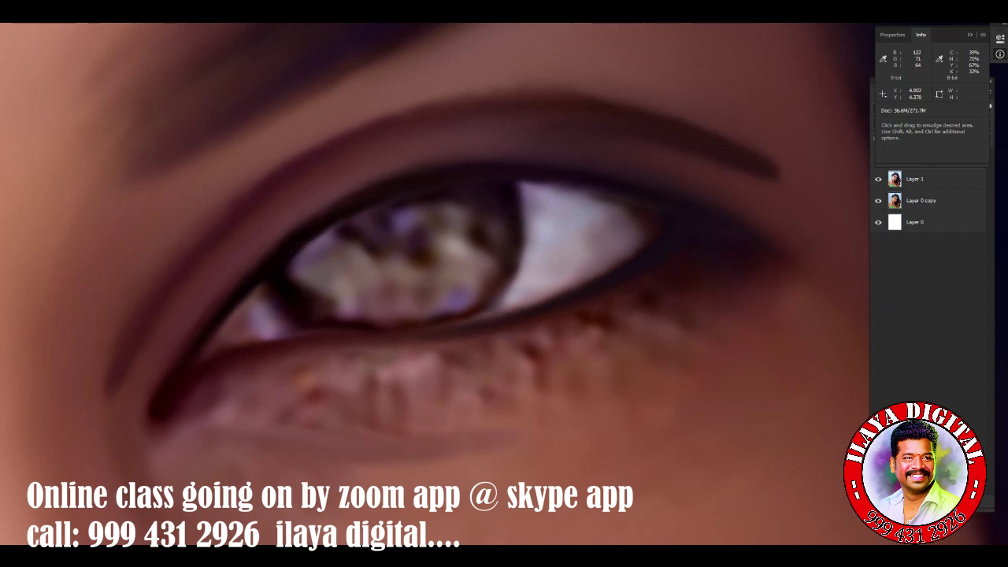
{"action": "left_click_drag", "start_coordinate": [308, 381], "coordinate": [422, 375]}
{"action": "left_click_drag", "start_coordinate": [361, 368], "coordinate": [299, 372]}
{"action": "mouse_move", "coordinate": [435, 370]}
{"action": "left_mouse_down"}
{"action": "mouse_move", "coordinate": [606, 327]}
{"action": "mouse_move", "coordinate": [552, 331]}
{"action": "left_mouse_up"}
{"action": "left_click_drag", "start_coordinate": [630, 299], "coordinate": [551, 330]}
{"action": "left_click_drag", "start_coordinate": [464, 347], "coordinate": [410, 348]}
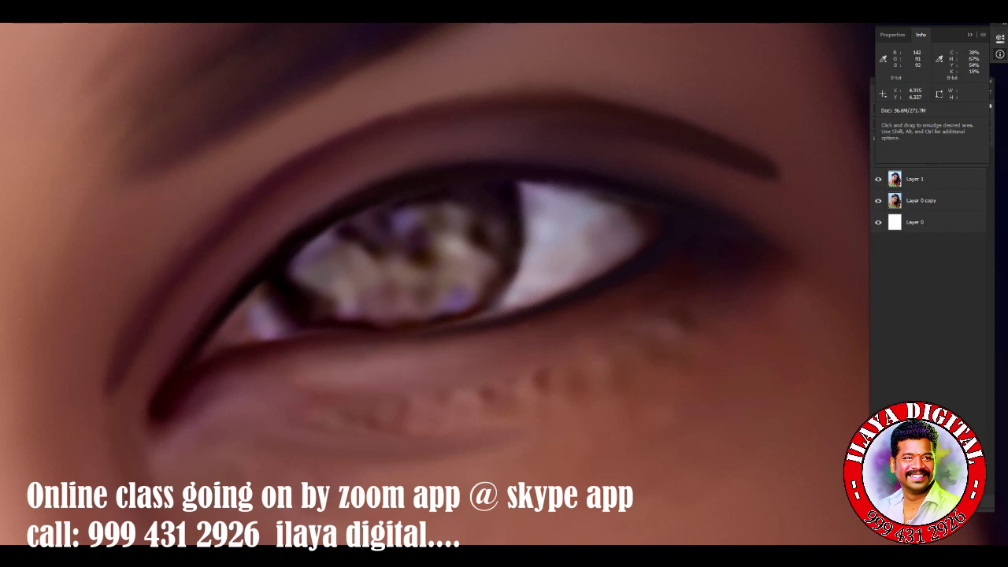
{"action": "left_click_drag", "start_coordinate": [304, 369], "coordinate": [252, 370]}
Even out the remaining freckle texture and cheek skin beneath the outer lower lid.
{"action": "left_click_drag", "start_coordinate": [371, 426], "coordinate": [661, 346]}
{"action": "left_click_drag", "start_coordinate": [560, 387], "coordinate": [700, 312]}
{"action": "left_click_drag", "start_coordinate": [598, 370], "coordinate": [685, 291]}
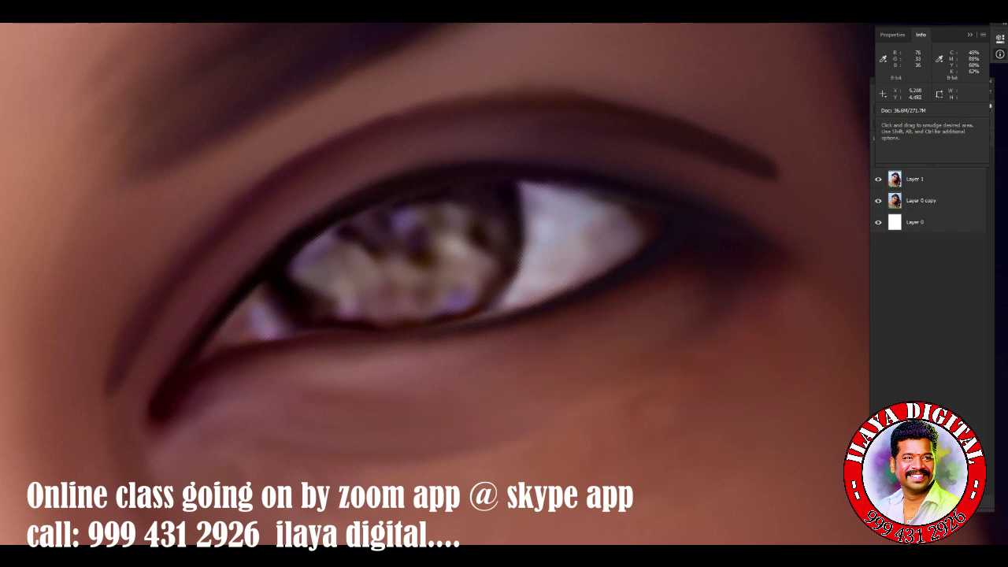
{"action": "left_click_drag", "start_coordinate": [591, 426], "coordinate": [677, 378]}
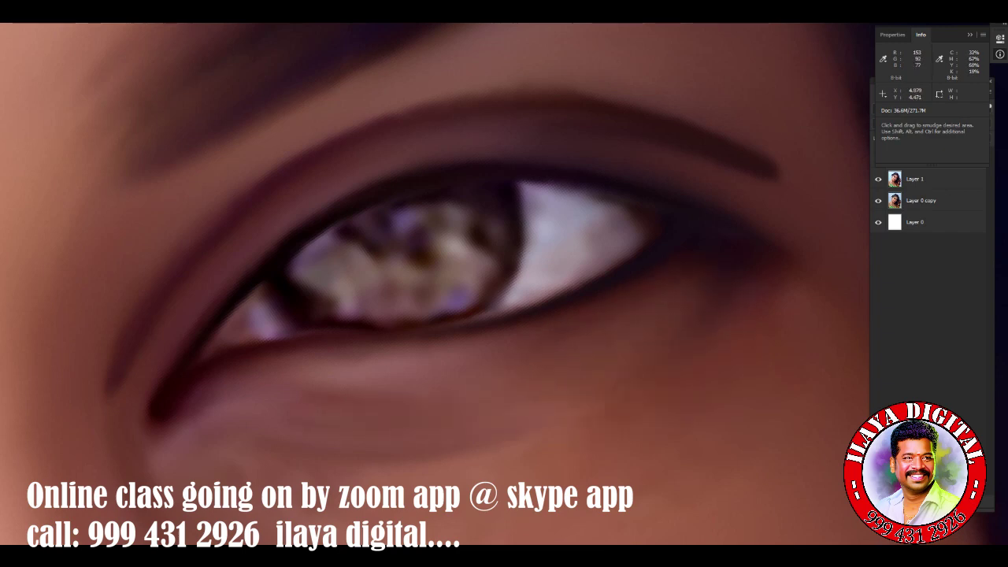
{"action": "scroll", "coordinate": [434, 284], "scroll_direction": "down", "scroll_amount": 5}
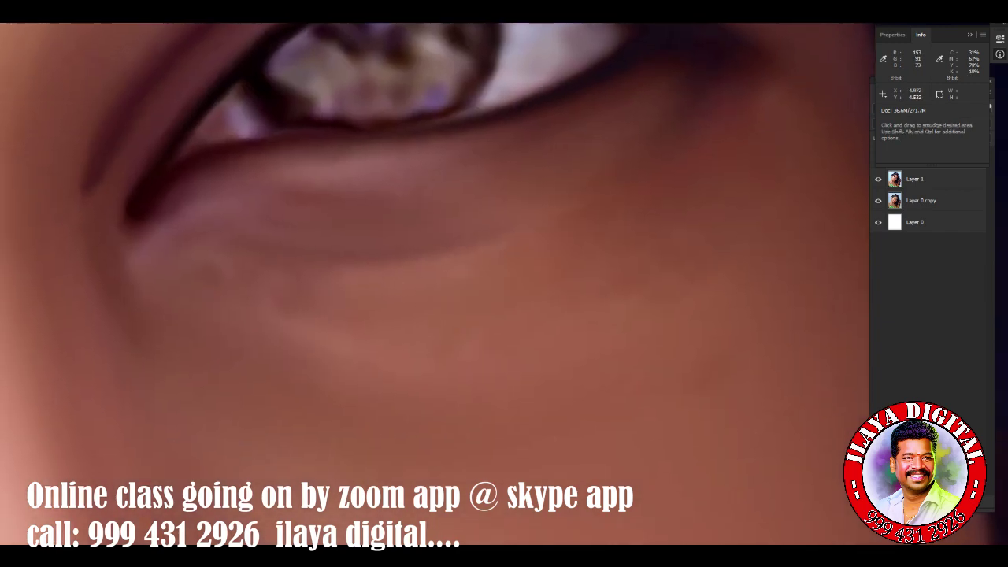
{"action": "left_click_drag", "start_coordinate": [309, 311], "coordinate": [203, 264]}
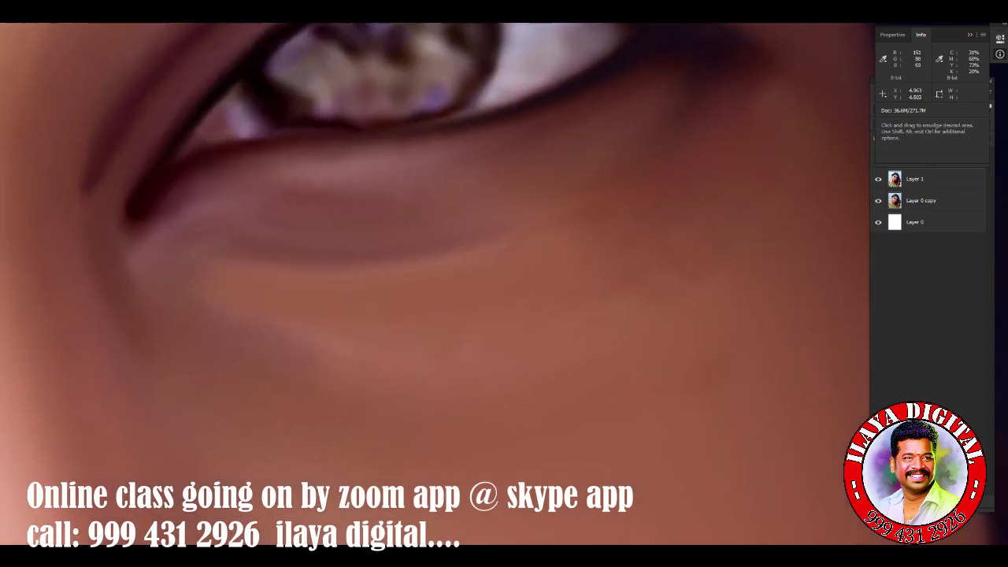
{"action": "left_click_drag", "start_coordinate": [583, 248], "coordinate": [638, 218]}
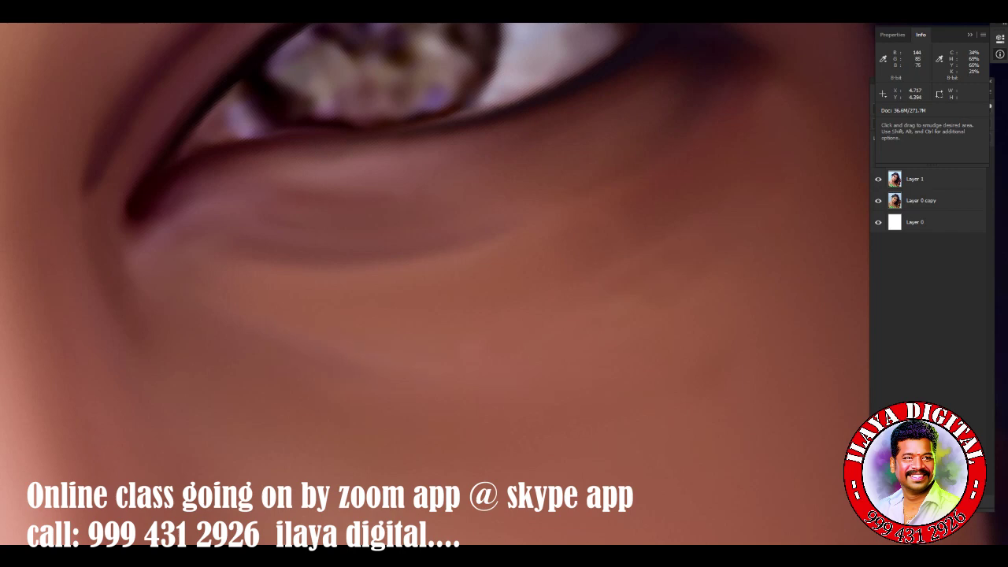
{"action": "left_click_drag", "start_coordinate": [598, 183], "coordinate": [639, 193]}
{"action": "scroll", "coordinate": [441, 284], "scroll_direction": "down", "scroll_amount": 3}
Create a new empty Layer 2 directly above Layer 1 to hold the eye repainting.
{"action": "scroll", "coordinate": [441, 284], "scroll_direction": "down", "scroll_amount": 2}
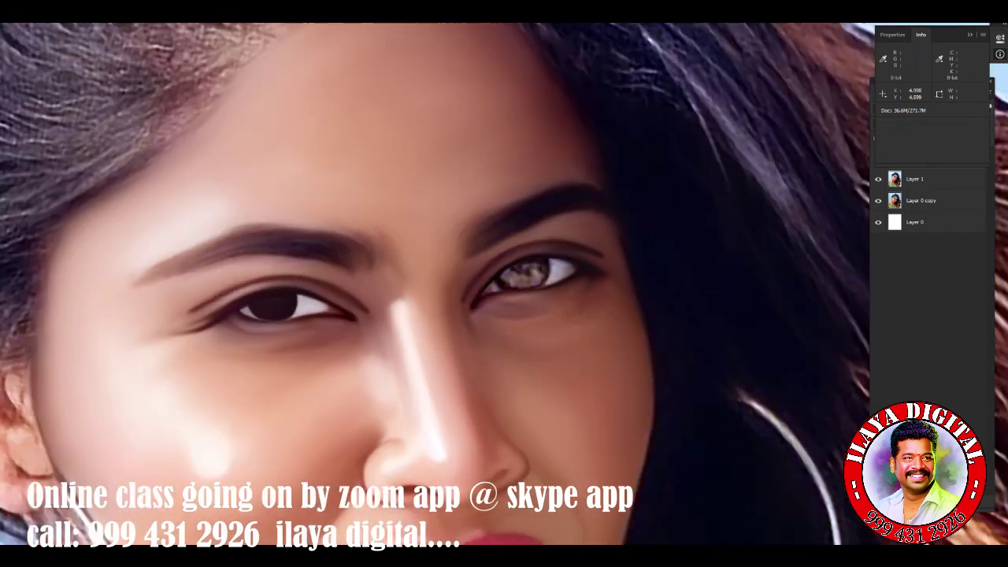
{"action": "scroll", "coordinate": [551, 331], "scroll_direction": "up", "scroll_amount": 2}
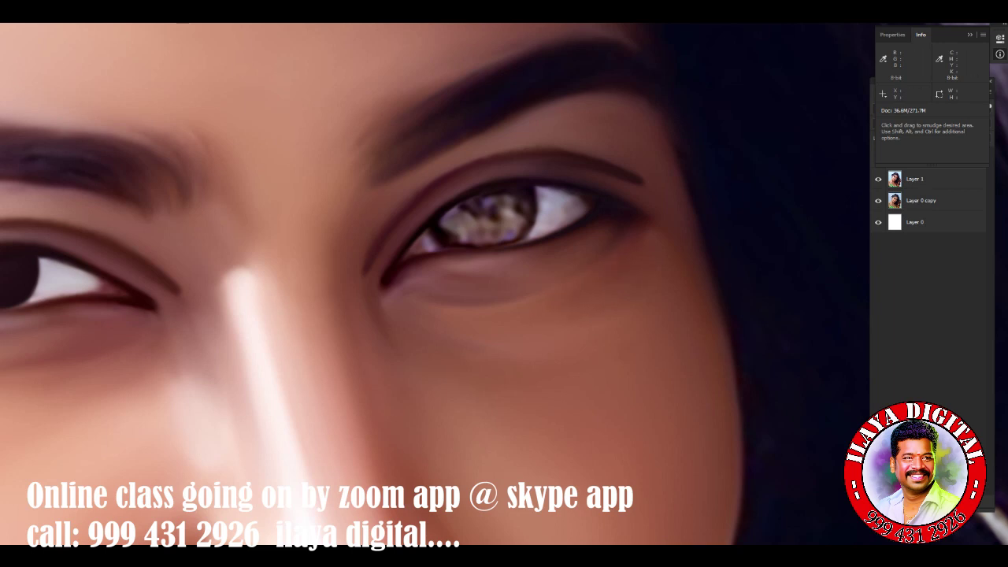
{"action": "key", "text": "ctrl+shift+alt+n"}
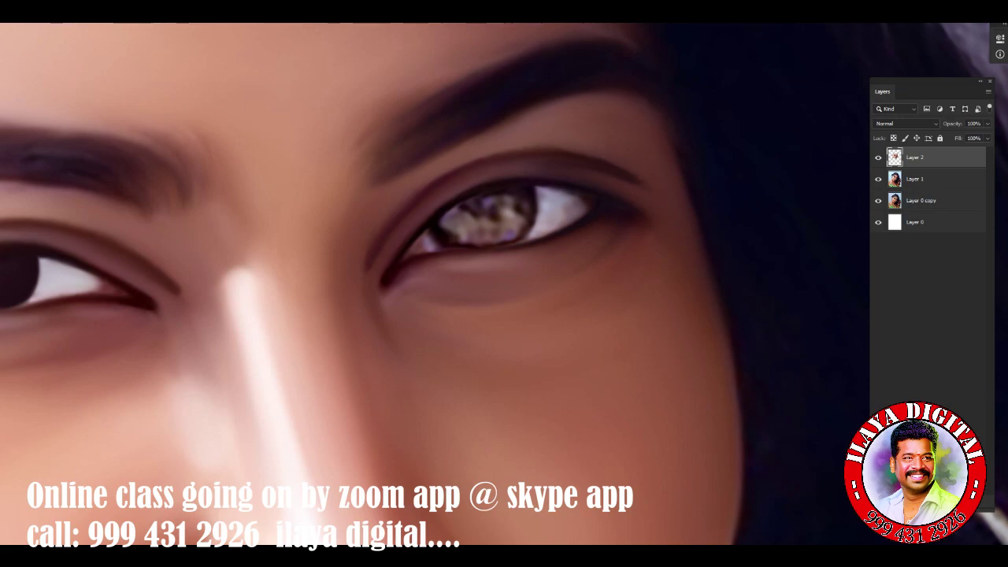
Zoom into the right eye and paint dark bands along the iris's right and lower-left edges.
{"action": "scroll", "coordinate": [488, 213], "scroll_direction": "up", "scroll_amount": 5}
{"action": "scroll", "coordinate": [488, 212], "scroll_direction": "up", "scroll_amount": 3}
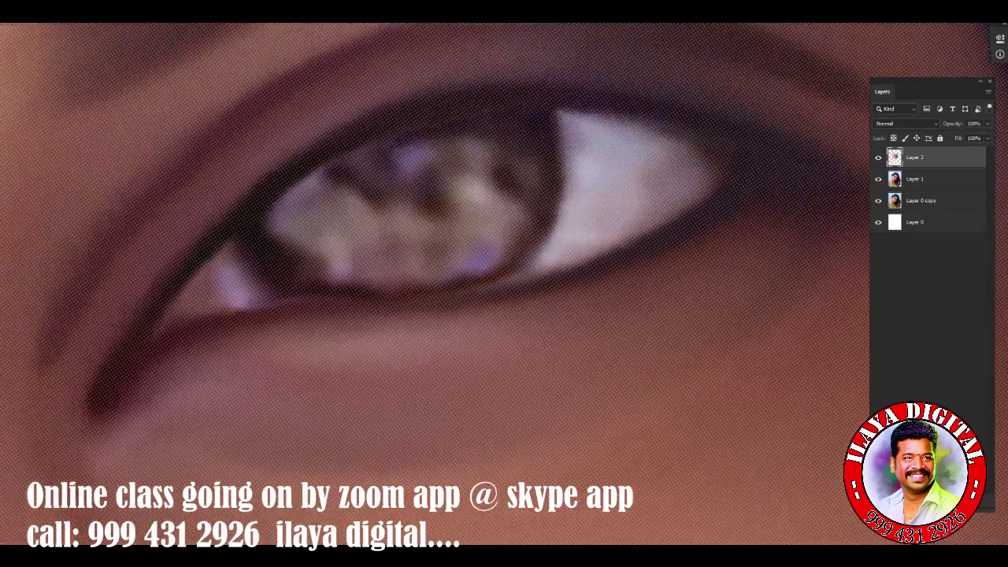
{"action": "scroll", "coordinate": [433, 236], "scroll_direction": "down", "scroll_amount": 1}
{"action": "scroll", "coordinate": [433, 236], "scroll_direction": "up", "scroll_amount": 1}
{"action": "scroll", "coordinate": [433, 236], "scroll_direction": "up", "scroll_amount": 2}
{"action": "scroll", "coordinate": [434, 236], "scroll_direction": "up", "scroll_amount": 1}
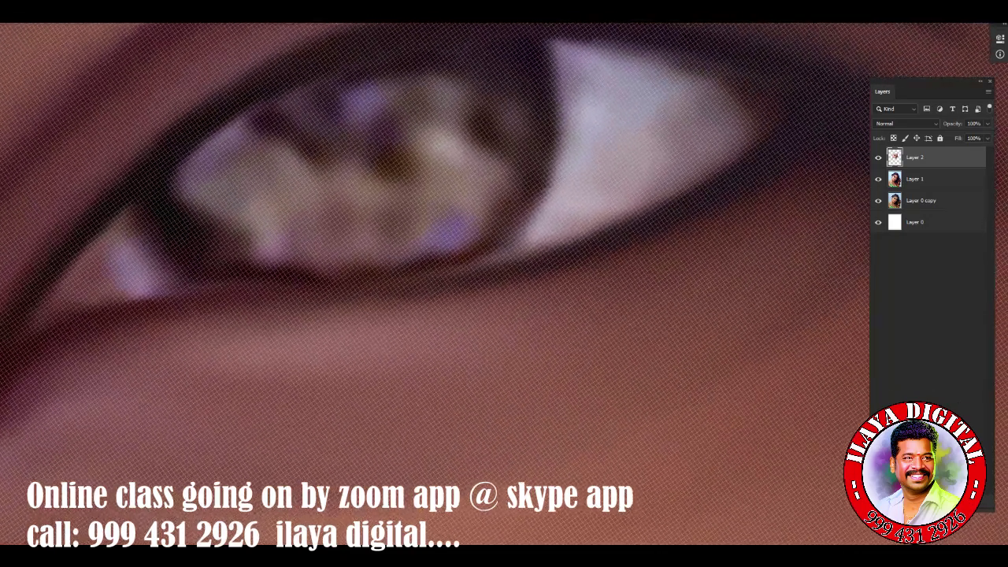
{"action": "scroll", "coordinate": [472, 260], "scroll_direction": "down", "scroll_amount": 2}
{"action": "scroll", "coordinate": [472, 260], "scroll_direction": "up", "scroll_amount": 1}
{"action": "scroll", "coordinate": [472, 260], "scroll_direction": "up", "scroll_amount": 1}
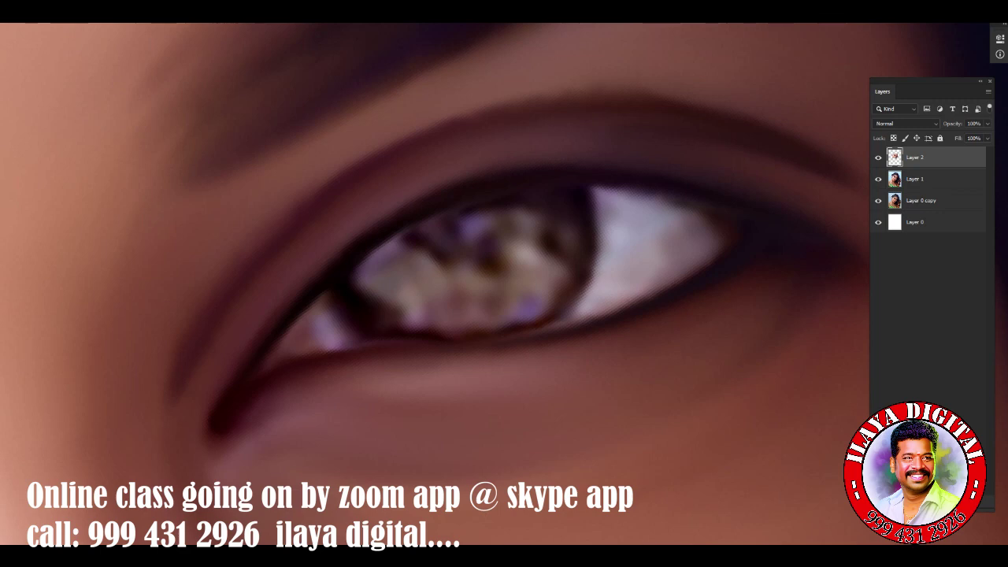
{"action": "mouse_move", "coordinate": [569, 218]}
{"action": "left_mouse_down"}
{"action": "mouse_move", "coordinate": [581, 263]}
{"action": "mouse_move", "coordinate": [539, 327]}
{"action": "left_mouse_up"}
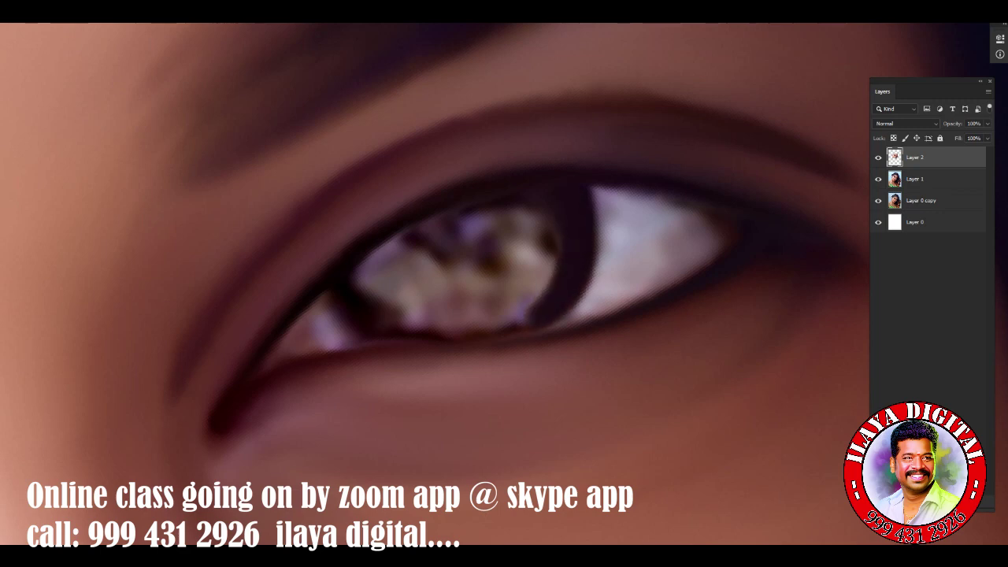
{"action": "mouse_move", "coordinate": [545, 211]}
{"action": "left_mouse_down"}
{"action": "mouse_move", "coordinate": [548, 272]}
{"action": "mouse_move", "coordinate": [529, 316]}
{"action": "left_mouse_up"}
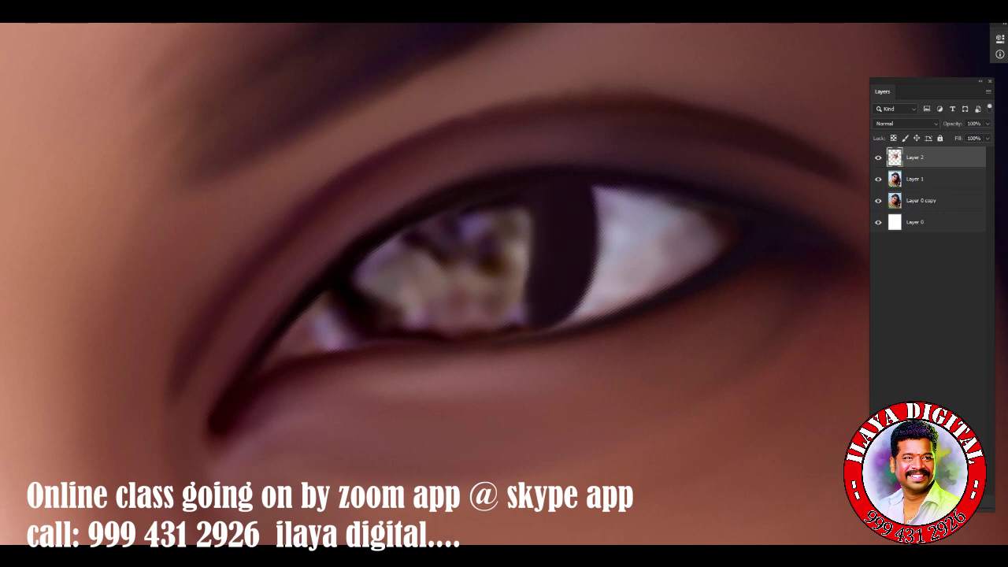
{"action": "left_click_drag", "start_coordinate": [529, 270], "coordinate": [516, 328]}
{"action": "mouse_move", "coordinate": [346, 283]}
{"action": "left_mouse_down"}
{"action": "mouse_move", "coordinate": [332, 303]}
{"action": "mouse_move", "coordinate": [387, 339]}
{"action": "mouse_move", "coordinate": [417, 330]}
{"action": "mouse_move", "coordinate": [431, 345]}
{"action": "mouse_move", "coordinate": [528, 311]}
{"action": "mouse_move", "coordinate": [470, 332]}
{"action": "mouse_move", "coordinate": [419, 334]}
{"action": "mouse_move", "coordinate": [452, 324]}
{"action": "left_mouse_up"}
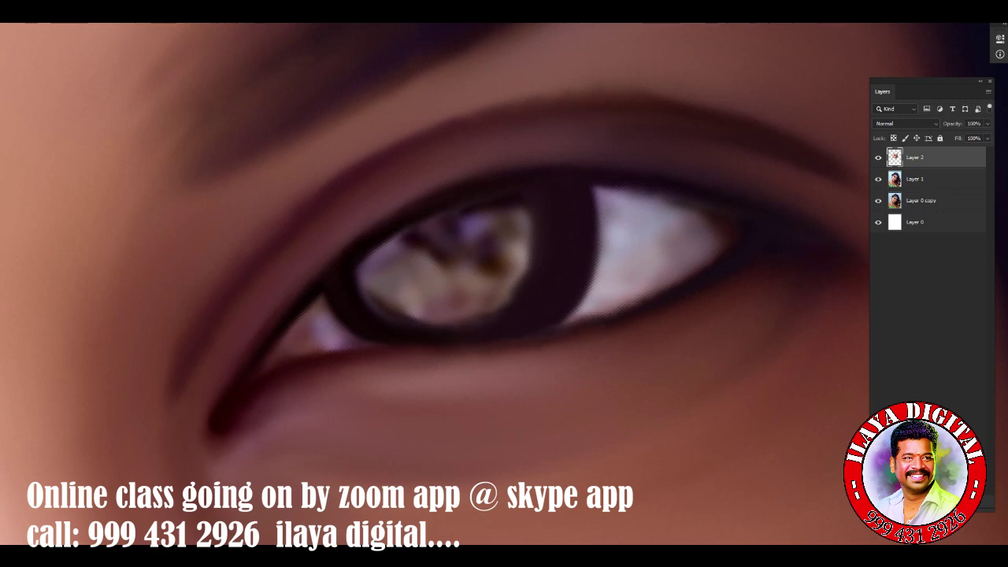
Fill the rest of the iris with dark brown, covering the light highlight.
{"action": "mouse_move", "coordinate": [365, 260]}
{"action": "left_mouse_down"}
{"action": "mouse_move", "coordinate": [465, 228]}
{"action": "mouse_move", "coordinate": [484, 211]}
{"action": "mouse_move", "coordinate": [441, 240]}
{"action": "left_mouse_up"}
{"action": "left_click_drag", "start_coordinate": [535, 207], "coordinate": [488, 256]}
{"action": "mouse_move", "coordinate": [492, 214]}
{"action": "left_mouse_down"}
{"action": "mouse_move", "coordinate": [449, 248]}
{"action": "mouse_move", "coordinate": [406, 264]}
{"action": "left_mouse_up"}
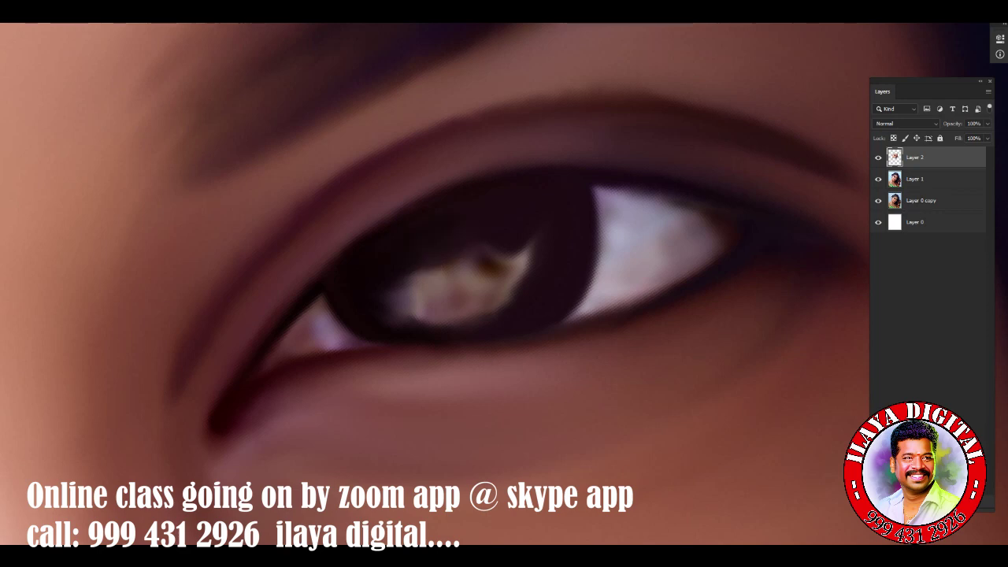
{"action": "mouse_move", "coordinate": [532, 244]}
{"action": "left_mouse_down"}
{"action": "mouse_move", "coordinate": [472, 296]}
{"action": "mouse_move", "coordinate": [476, 311]}
{"action": "left_mouse_up"}
{"action": "left_click_drag", "start_coordinate": [488, 250], "coordinate": [410, 311]}
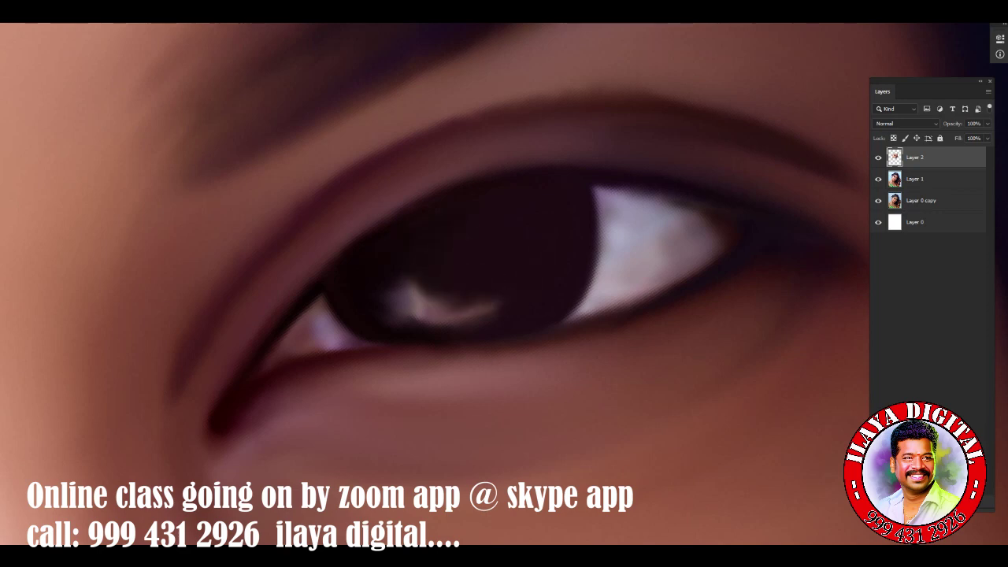
{"action": "mouse_move", "coordinate": [453, 280]}
{"action": "left_mouse_down"}
{"action": "mouse_move", "coordinate": [386, 317]}
{"action": "mouse_move", "coordinate": [496, 307]}
{"action": "mouse_move", "coordinate": [490, 315]}
{"action": "left_mouse_up"}
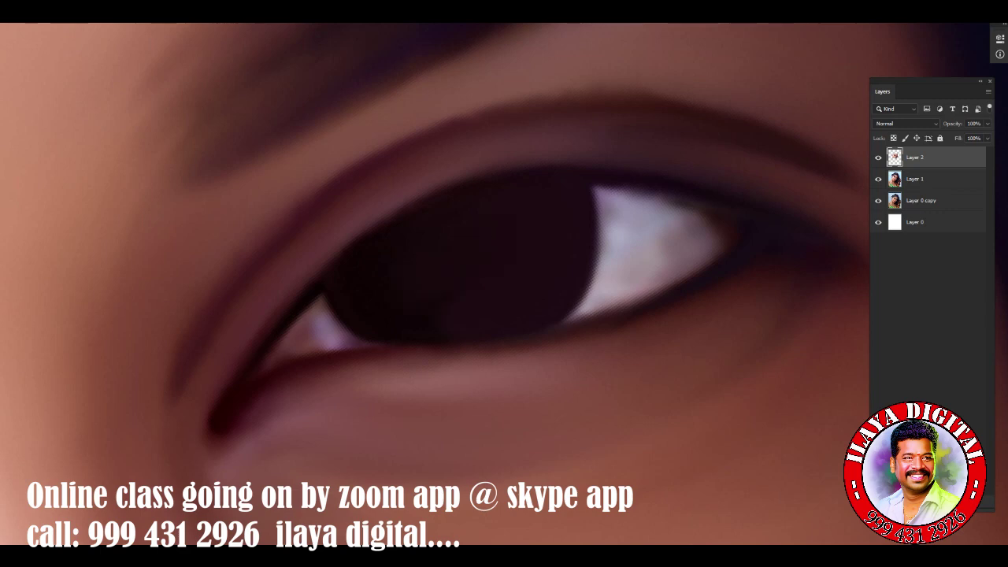
{"action": "mouse_move", "coordinate": [601, 203]}
{"action": "left_mouse_down"}
{"action": "mouse_move", "coordinate": [601, 260]}
{"action": "mouse_move", "coordinate": [588, 294]}
{"action": "left_mouse_up"}
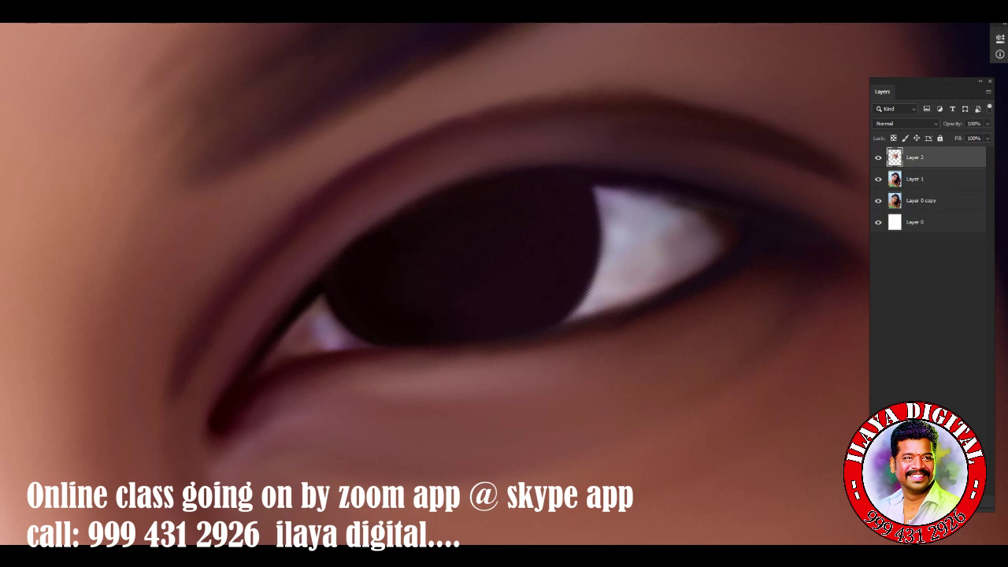
Paint light colour over the eye white's inner corner and extend its outer tip.
{"action": "left_click_drag", "start_coordinate": [319, 337], "coordinate": [289, 359]}
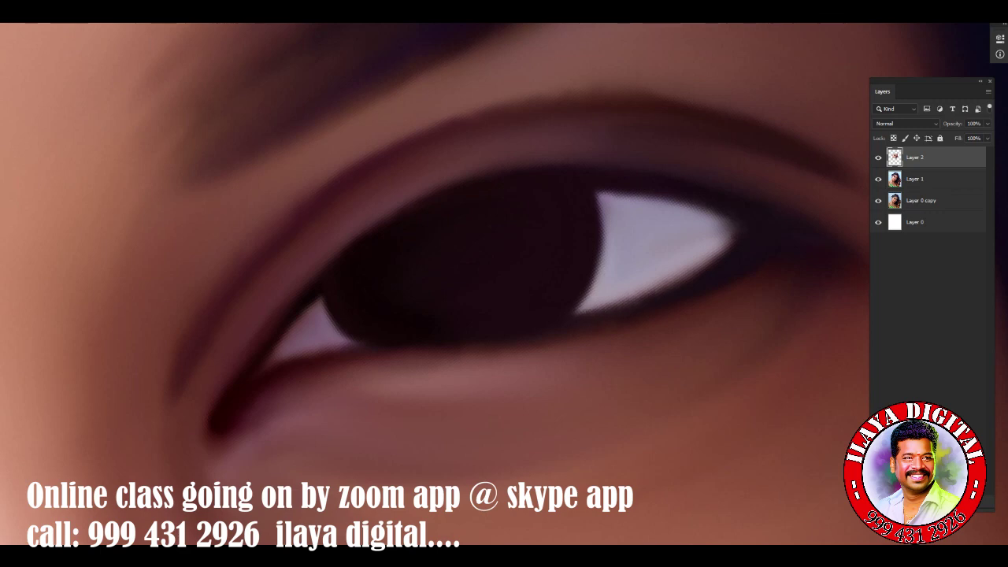
{"action": "mouse_move", "coordinate": [713, 249]}
{"action": "left_mouse_down"}
{"action": "mouse_move", "coordinate": [729, 222]}
{"action": "mouse_move", "coordinate": [737, 235]}
{"action": "left_mouse_up"}
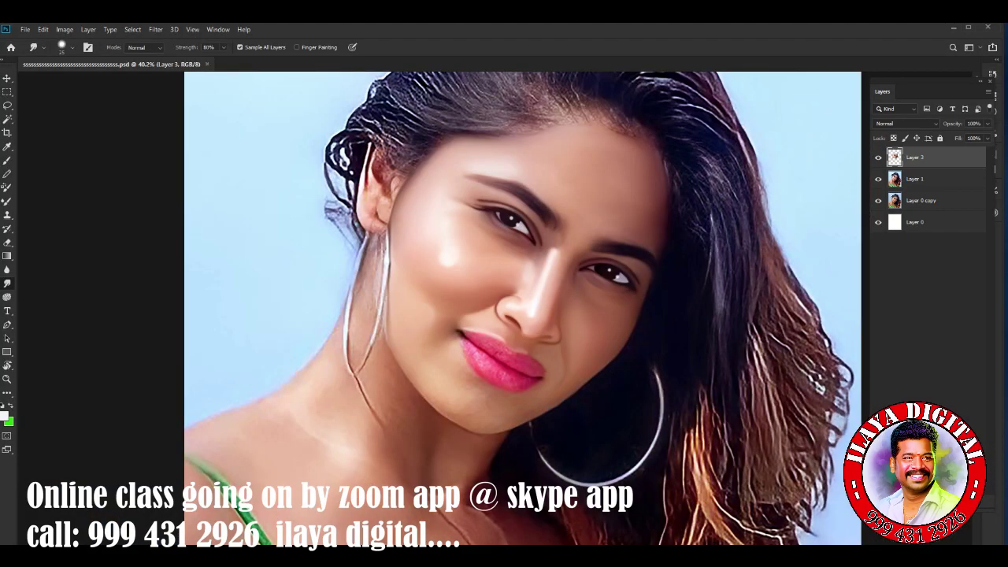
Smudge the earring wire running along the neck into the surrounding skin.
{"action": "scroll", "coordinate": [543, 298], "scroll_direction": "up", "scroll_amount": 2}
{"action": "scroll", "coordinate": [544, 297], "scroll_direction": "up", "scroll_amount": 2}
{"action": "scroll", "coordinate": [544, 298], "scroll_direction": "up", "scroll_amount": 1}
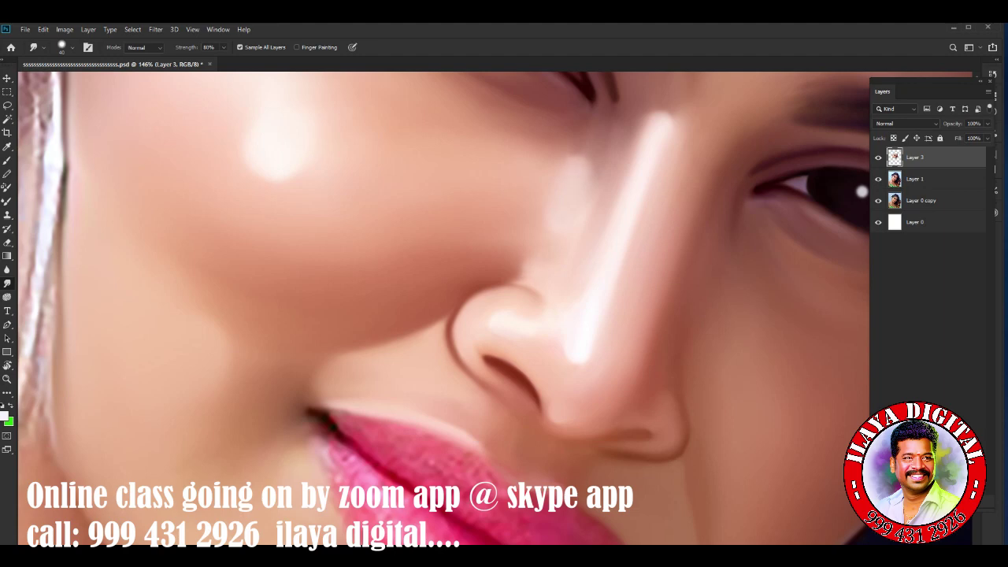
{"action": "scroll", "coordinate": [331, 427], "scroll_direction": "down", "scroll_amount": 5}
{"action": "scroll", "coordinate": [331, 428], "scroll_direction": "up", "scroll_amount": 2}
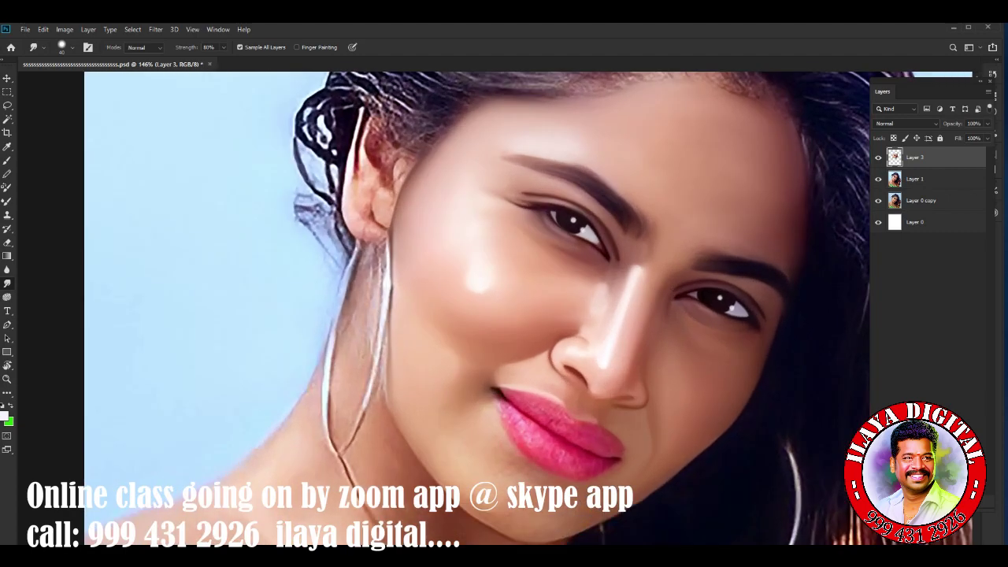
{"action": "scroll", "coordinate": [332, 427], "scroll_direction": "up", "scroll_amount": 1}
{"action": "scroll", "coordinate": [495, 308], "scroll_direction": "down", "scroll_amount": 3}
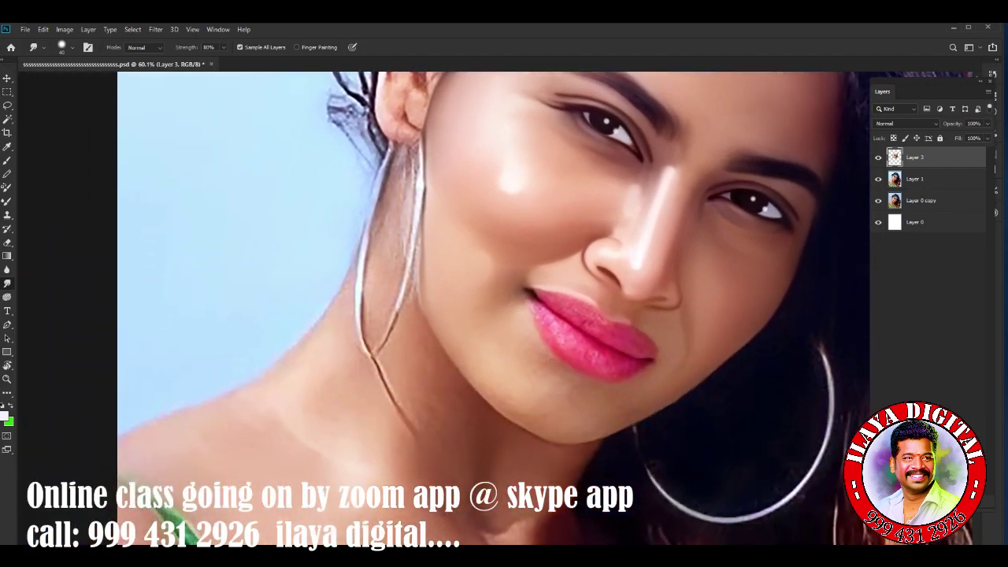
{"action": "scroll", "coordinate": [473, 355], "scroll_direction": "up", "scroll_amount": 1}
{"action": "scroll", "coordinate": [472, 354], "scroll_direction": "up", "scroll_amount": 1}
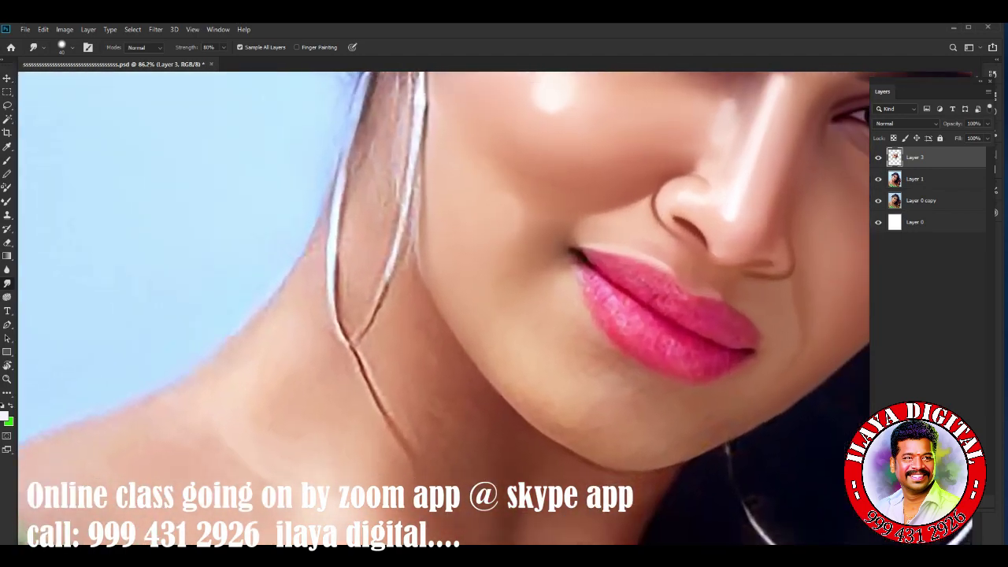
{"action": "scroll", "coordinate": [472, 354], "scroll_direction": "up", "scroll_amount": 1}
{"action": "scroll", "coordinate": [473, 315], "scroll_direction": "up", "scroll_amount": 3}
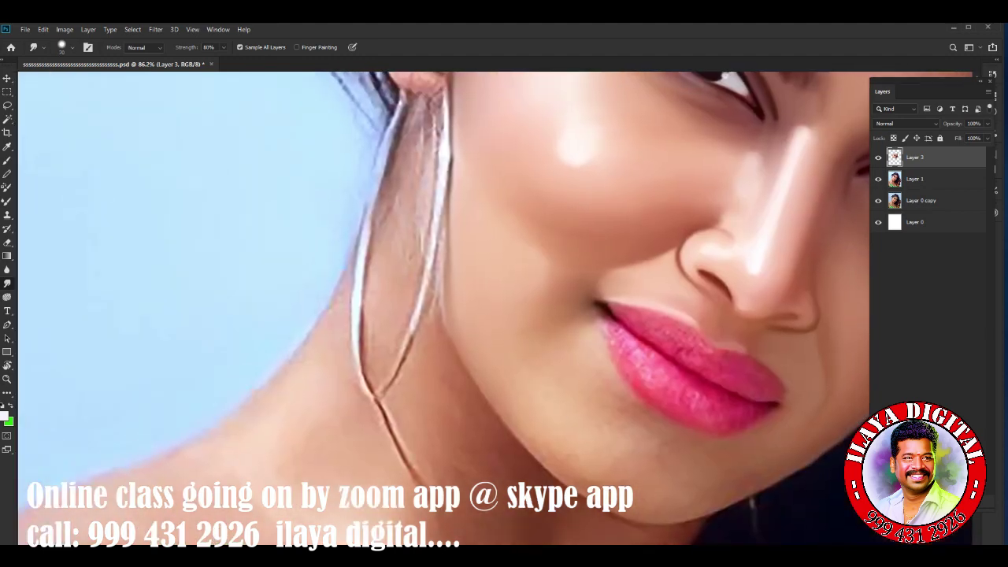
{"action": "mouse_move", "coordinate": [362, 347]}
{"action": "left_mouse_down"}
{"action": "mouse_move", "coordinate": [356, 272]}
{"action": "mouse_move", "coordinate": [367, 230]}
{"action": "left_mouse_up"}
{"action": "mouse_move", "coordinate": [359, 275]}
{"action": "left_mouse_down"}
{"action": "mouse_move", "coordinate": [370, 220]}
{"action": "mouse_move", "coordinate": [382, 212]}
{"action": "mouse_move", "coordinate": [358, 276]}
{"action": "left_mouse_up"}
{"action": "left_click_drag", "start_coordinate": [367, 233], "coordinate": [360, 354]}
Duplicate Layer 1 to create Layer 1 copy.
{"action": "scroll", "coordinate": [449, 414], "scroll_direction": "down", "scroll_amount": 5}
{"action": "scroll", "coordinate": [449, 414], "scroll_direction": "up", "scroll_amount": 4}
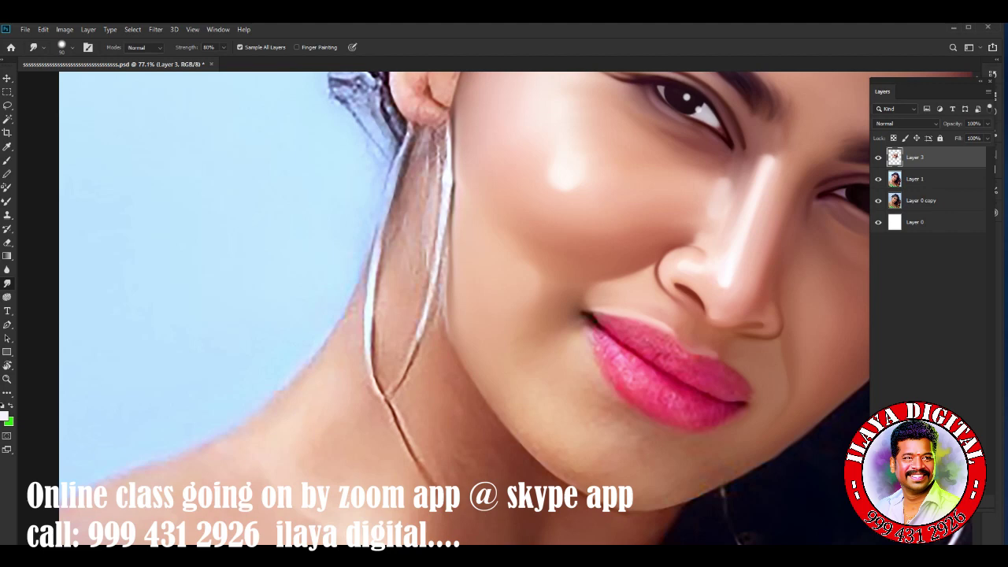
{"action": "left_click", "coordinate": [914, 179]}
{"action": "key", "text": "ctrl+j"}
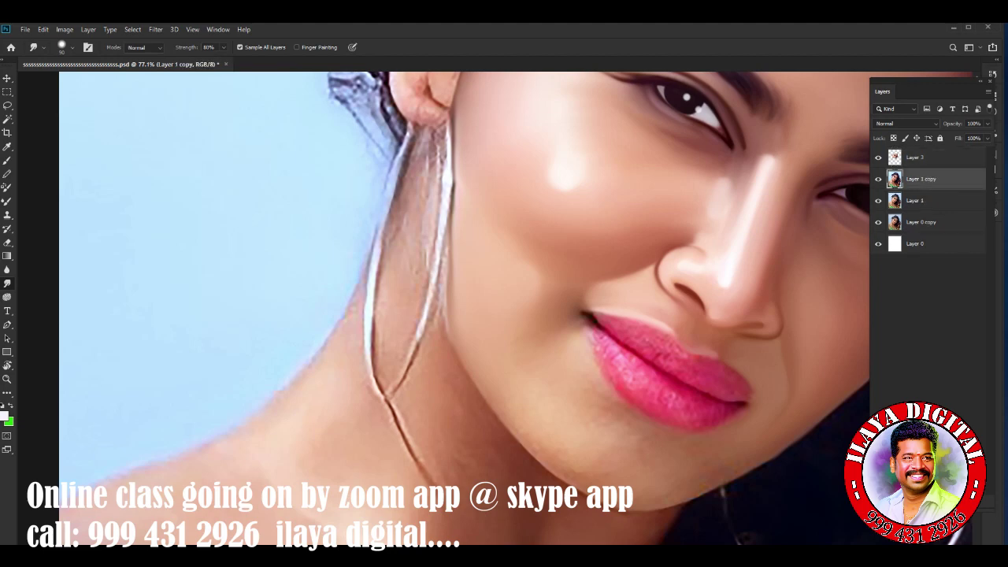
Merge Layer 1 copy into Layer 3.
{"action": "left_click", "coordinate": [913, 157], "text": "shift"}
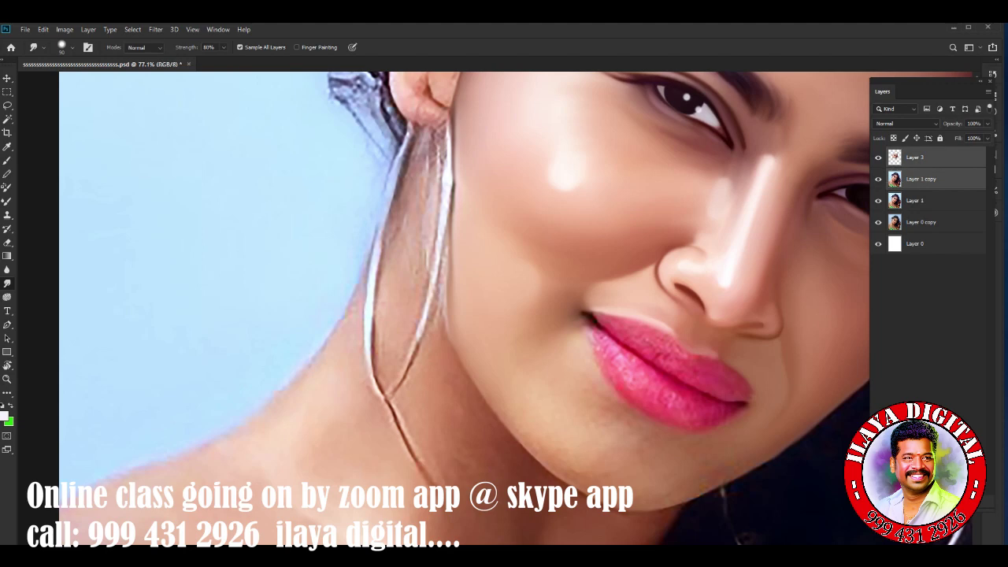
{"action": "key", "text": "ctrl+e"}
{"action": "scroll", "coordinate": [464, 348], "scroll_direction": "up", "scroll_amount": 3}
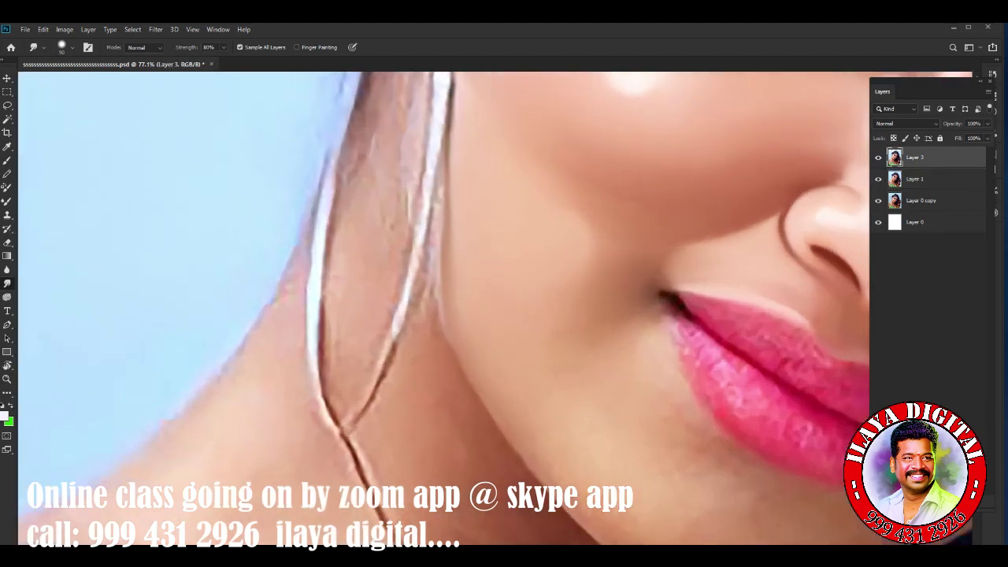
Limit smudging to the current layer and rotate the canvas about 40 degrees.
{"action": "left_click", "coordinate": [240, 47]}
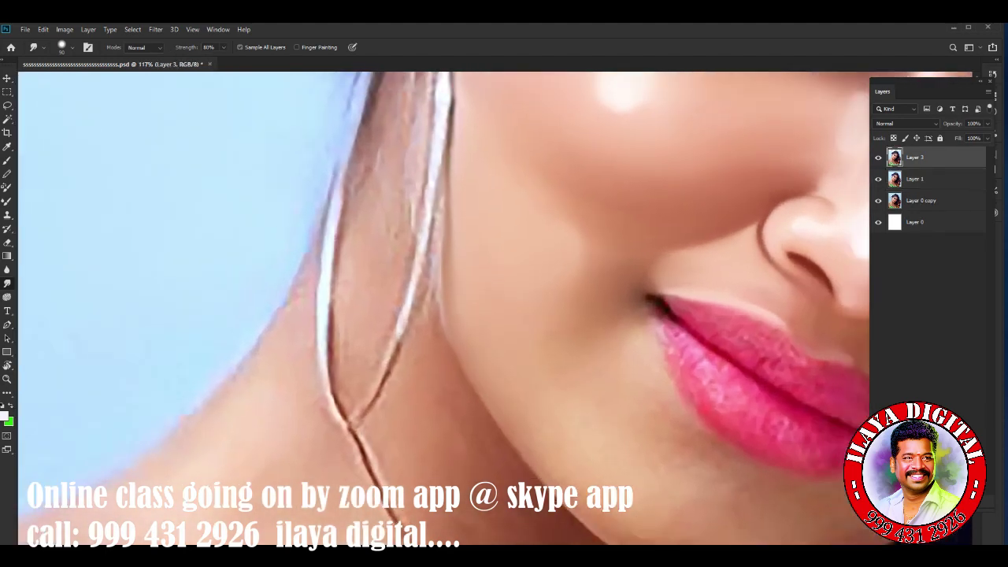
{"action": "key", "text": "r"}
{"action": "left_click_drag", "start_coordinate": [599, 236], "coordinate": [551, 142]}
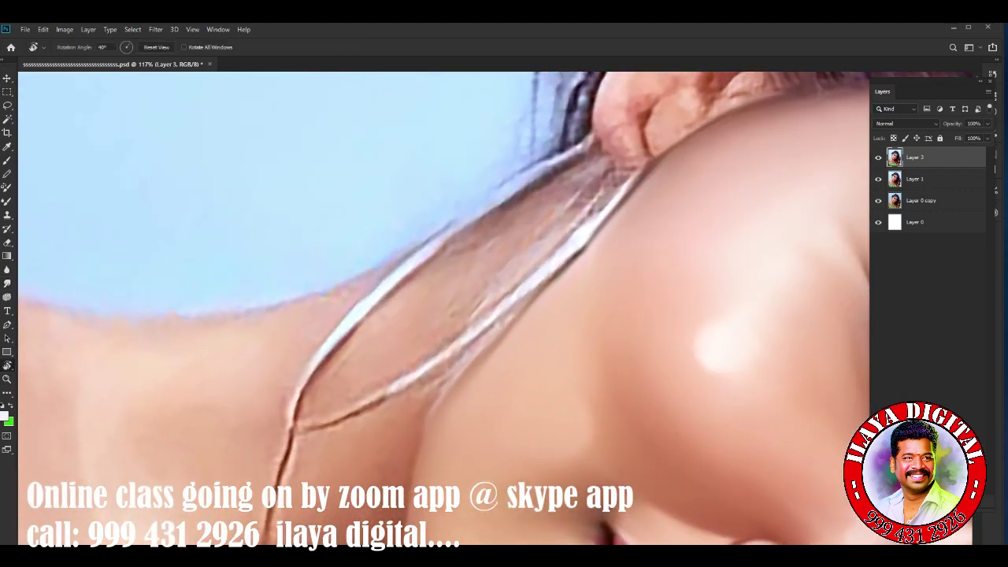
{"action": "key", "text": "r"}
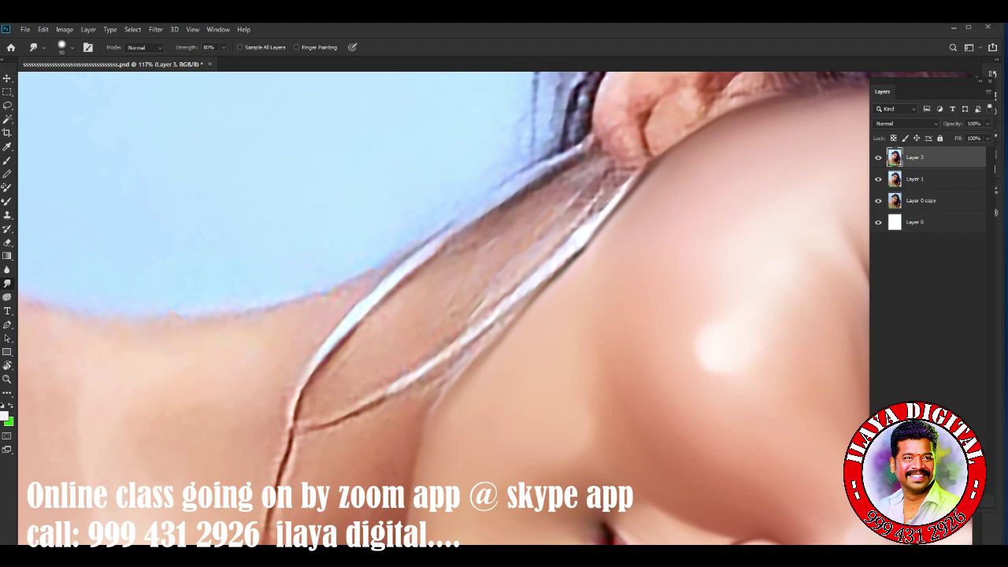
Blend the upper strap line into the shoulder skin, up to its top.
{"action": "left_click_drag", "start_coordinate": [311, 364], "coordinate": [468, 232]}
{"action": "left_click_drag", "start_coordinate": [410, 271], "coordinate": [504, 213]}
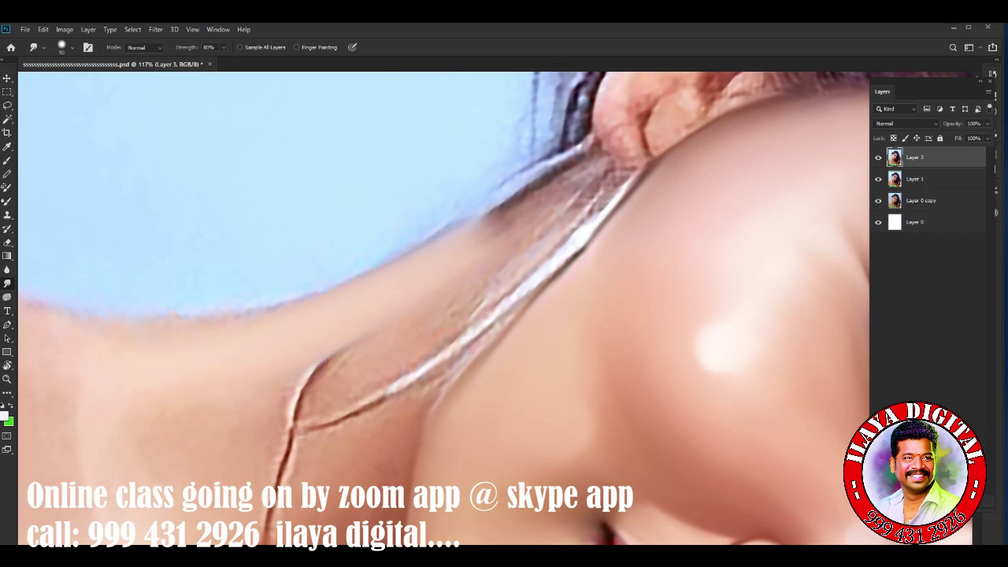
{"action": "left_click_drag", "start_coordinate": [469, 248], "coordinate": [544, 193]}
{"action": "left_click_drag", "start_coordinate": [492, 216], "coordinate": [594, 177]}
{"action": "left_click_drag", "start_coordinate": [533, 189], "coordinate": [602, 153]}
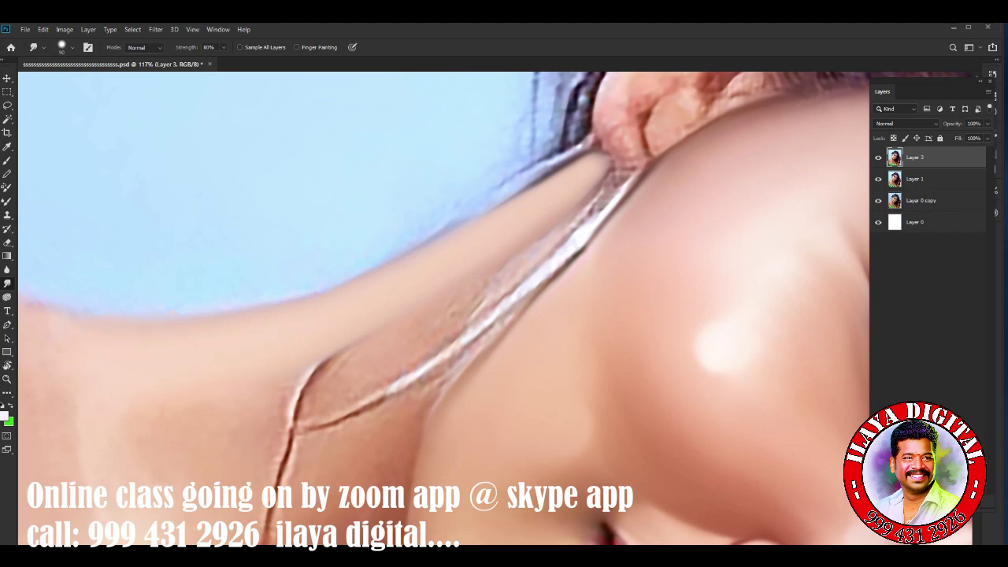
{"action": "left_click_drag", "start_coordinate": [357, 274], "coordinate": [369, 271]}
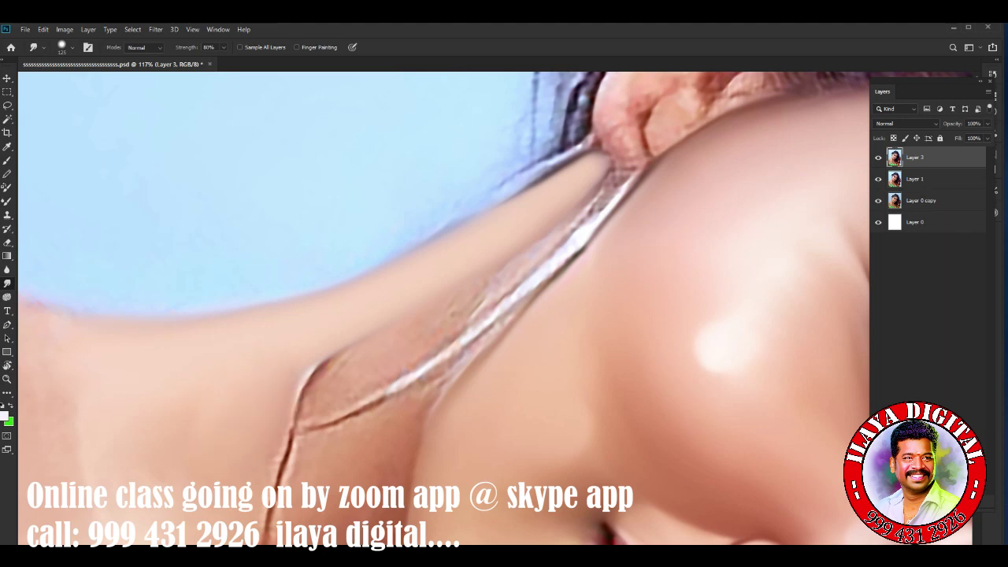
Smudge away the dark curved crease and blend the strap's lower edge and end.
{"action": "left_click_drag", "start_coordinate": [293, 421], "coordinate": [338, 356]}
{"action": "left_click_drag", "start_coordinate": [288, 453], "coordinate": [315, 378]}
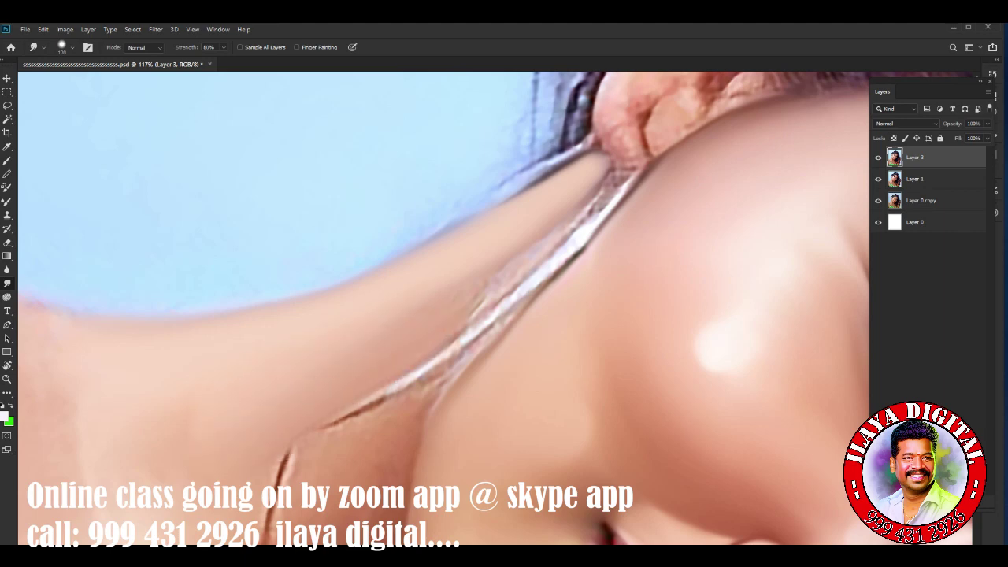
{"action": "left_click_drag", "start_coordinate": [448, 345], "coordinate": [595, 188]}
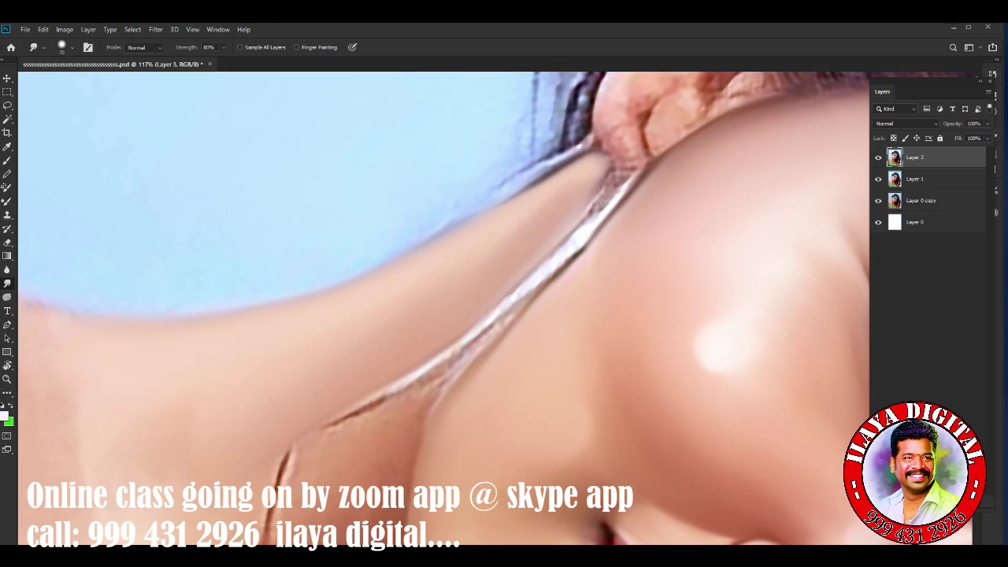
{"action": "left_click_drag", "start_coordinate": [386, 405], "coordinate": [481, 323]}
{"action": "left_click_drag", "start_coordinate": [372, 457], "coordinate": [444, 354]}
{"action": "left_click_drag", "start_coordinate": [413, 386], "coordinate": [457, 343]}
Smooth the strap's lower section further and blend away the diagonal crease line.
{"action": "left_click_drag", "start_coordinate": [401, 437], "coordinate": [456, 338]}
{"action": "left_click_drag", "start_coordinate": [394, 476], "coordinate": [441, 334]}
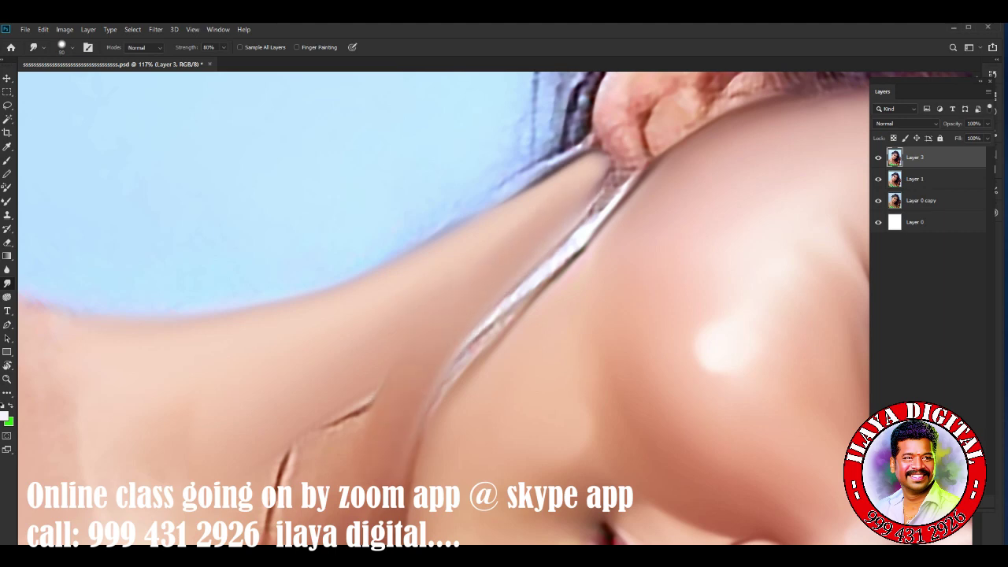
{"action": "mouse_move", "coordinate": [402, 457]}
{"action": "left_mouse_down"}
{"action": "mouse_move", "coordinate": [441, 358]}
{"action": "mouse_move", "coordinate": [480, 331]}
{"action": "left_mouse_up"}
{"action": "left_click_drag", "start_coordinate": [430, 377], "coordinate": [511, 294]}
{"action": "left_click_drag", "start_coordinate": [441, 394], "coordinate": [508, 269]}
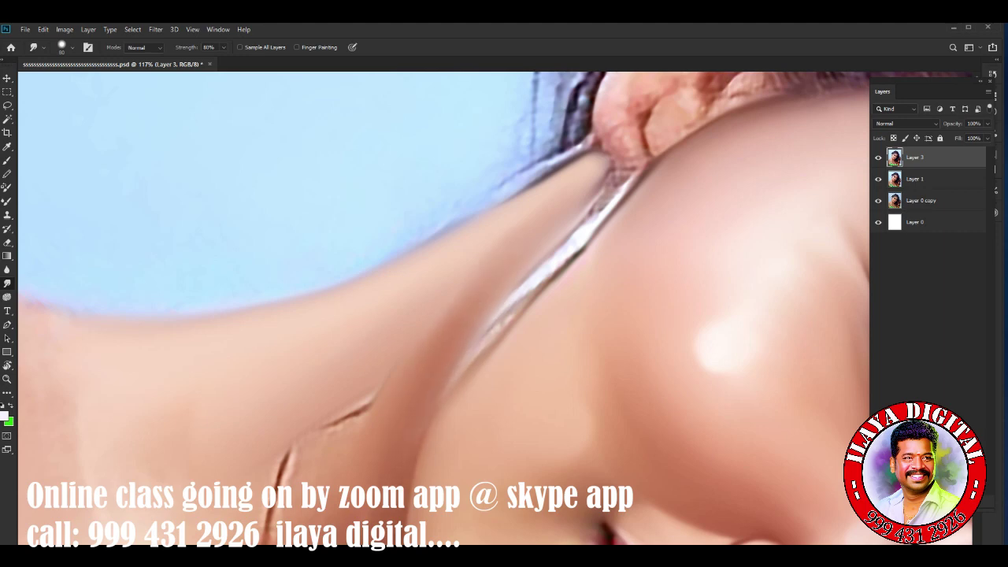
{"action": "left_click_drag", "start_coordinate": [358, 417], "coordinate": [375, 393]}
{"action": "mouse_move", "coordinate": [327, 431]}
{"action": "left_mouse_down"}
{"action": "mouse_move", "coordinate": [369, 400]}
{"action": "mouse_move", "coordinate": [364, 408]}
{"action": "left_mouse_up"}
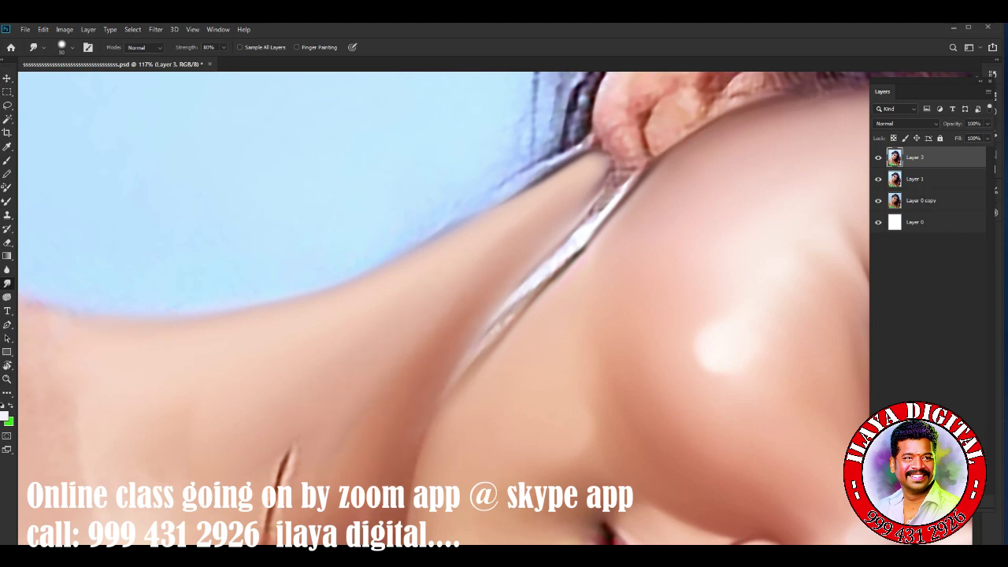
Fit the portrait in view, enlarge the Smudge brush, and blend away the neck scar's lower half.
{"action": "scroll", "coordinate": [441, 307], "scroll_direction": "up", "scroll_amount": 5}
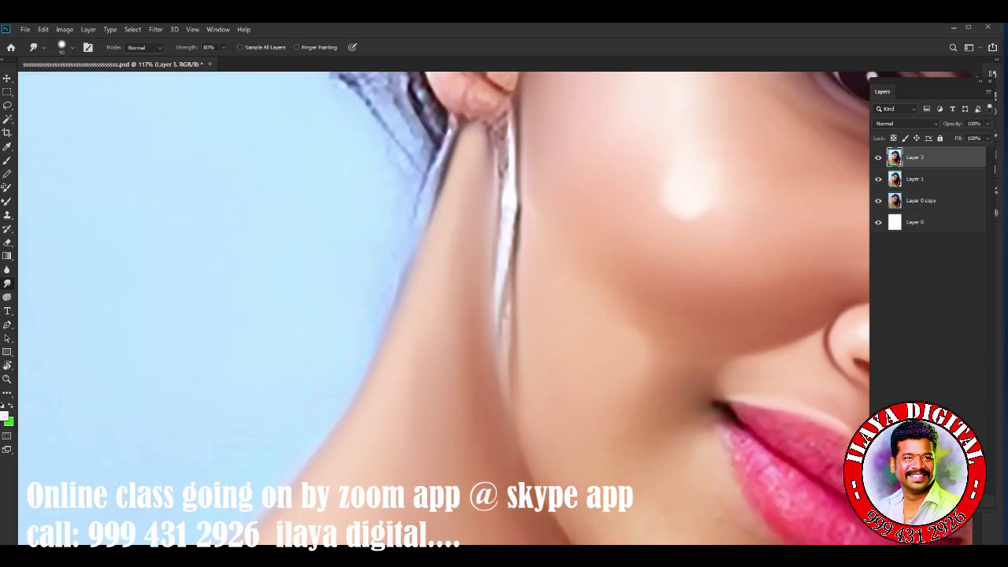
{"action": "key", "text": "ctrl+0"}
{"action": "scroll", "coordinate": [421, 359], "scroll_direction": "up", "scroll_amount": 5}
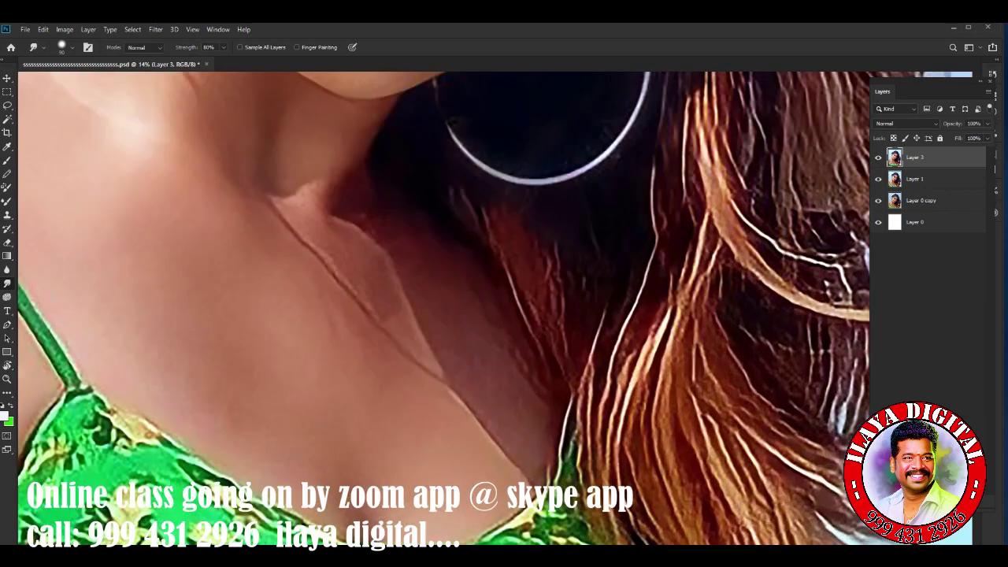
{"action": "scroll", "coordinate": [512, 260], "scroll_direction": "up", "scroll_amount": 1}
{"action": "scroll", "coordinate": [551, 307], "scroll_direction": "down", "scroll_amount": 3}
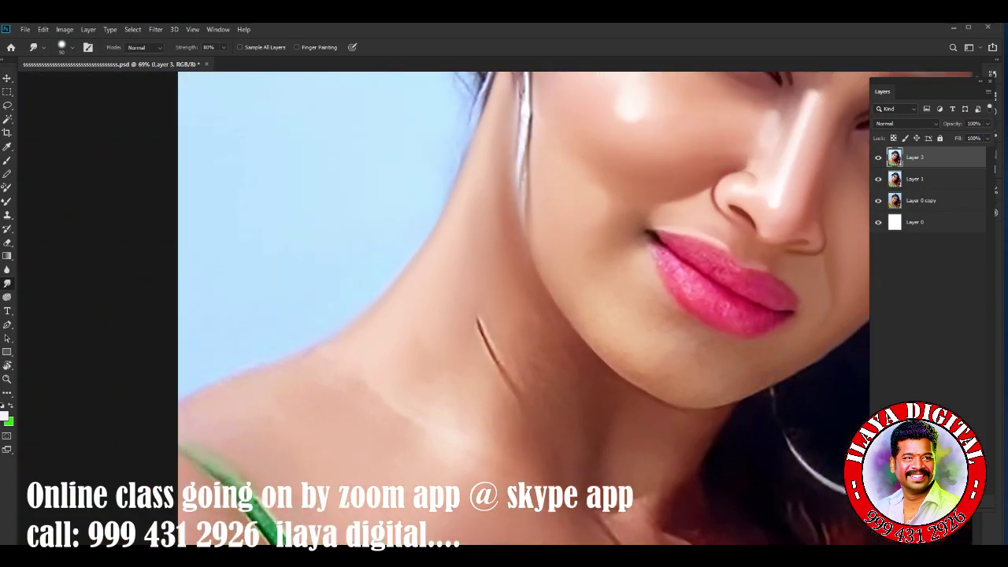
{"action": "scroll", "coordinate": [551, 307], "scroll_direction": "down", "scroll_amount": 2}
{"action": "scroll", "coordinate": [492, 390], "scroll_direction": "up", "scroll_amount": 2}
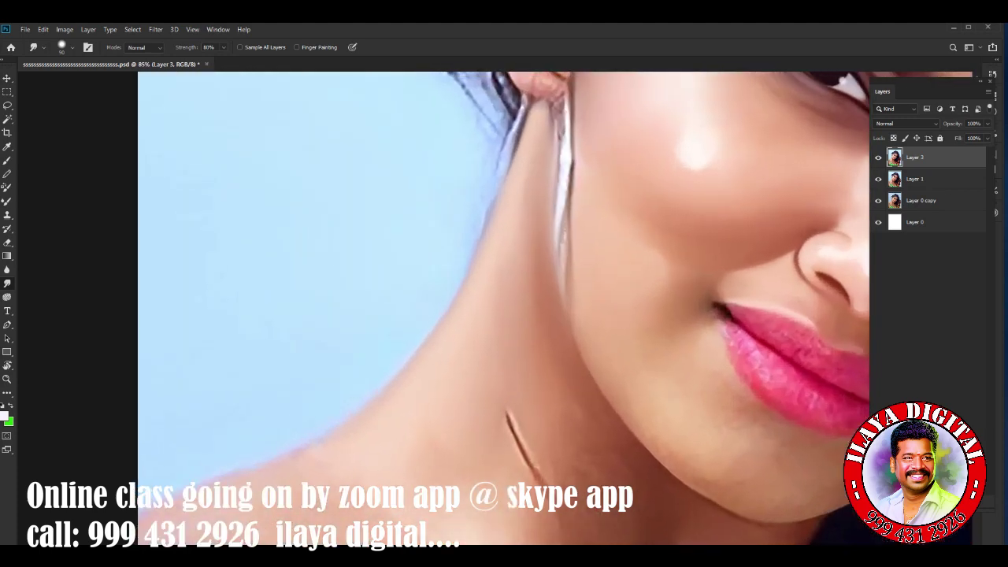
{"action": "scroll", "coordinate": [504, 307], "scroll_direction": "down", "scroll_amount": 3}
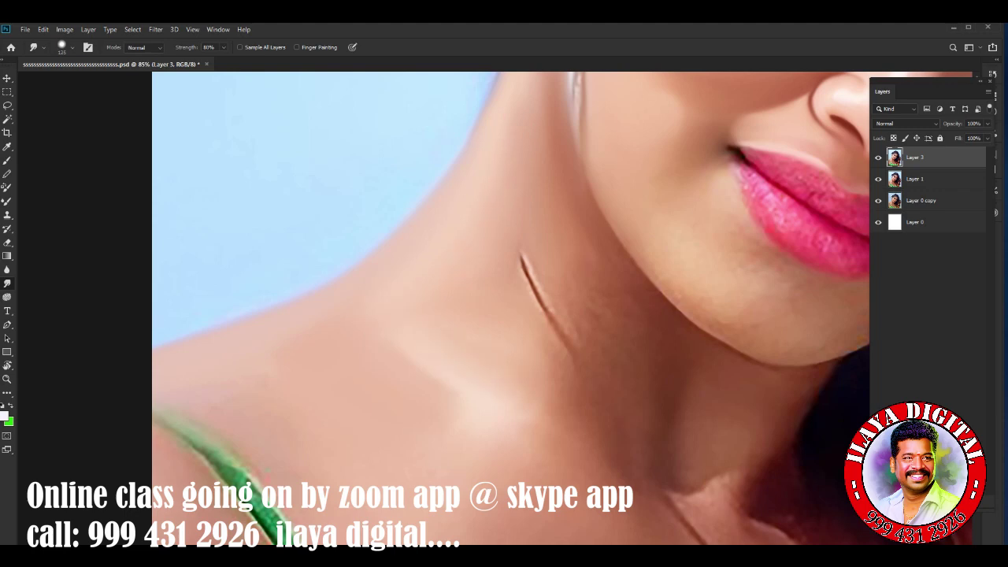
{"action": "key", "text": "bracketright"}
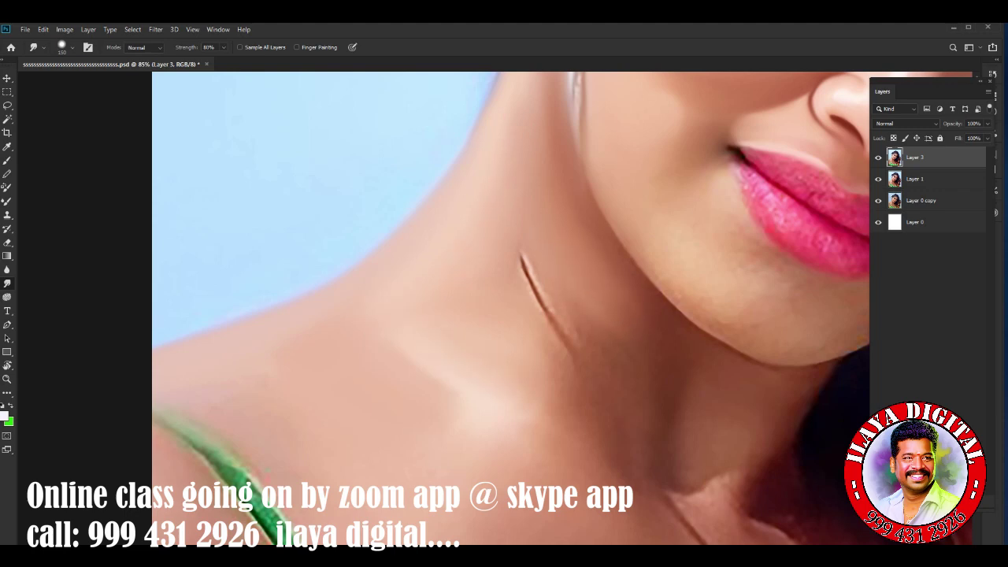
{"action": "key", "text": "bracketright"}
{"action": "left_click_drag", "start_coordinate": [578, 359], "coordinate": [520, 254]}
With a much larger brush, smooth the neck skin tone and small neck patches.
{"action": "key", "text": "bracketright"}
{"action": "key", "text": "bracketright"}
{"action": "key", "text": "bracketright"}
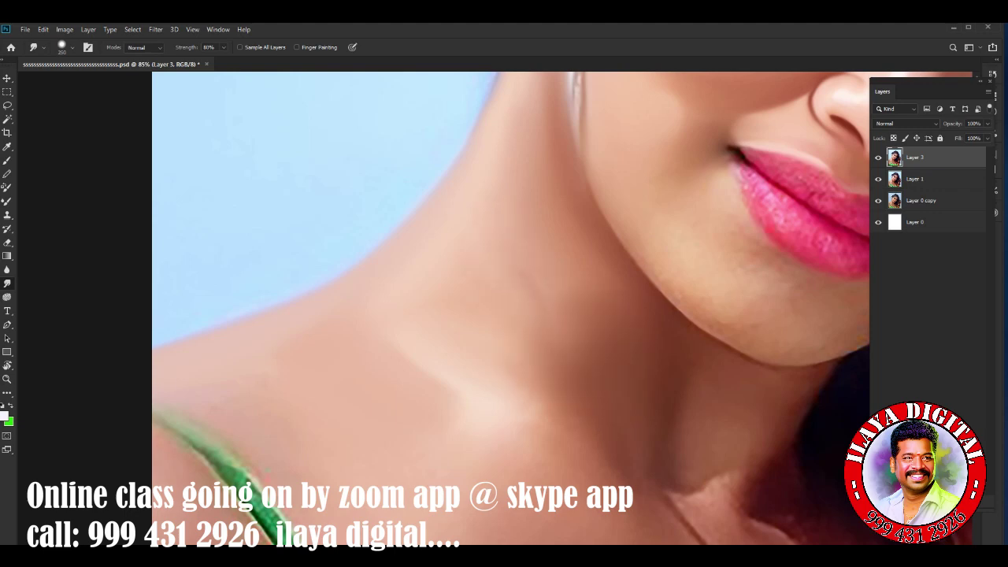
{"action": "left_click_drag", "start_coordinate": [583, 363], "coordinate": [524, 280]}
{"action": "mouse_move", "coordinate": [543, 370]}
{"action": "left_mouse_down"}
{"action": "mouse_move", "coordinate": [560, 299]}
{"action": "mouse_move", "coordinate": [586, 268]}
{"action": "left_mouse_up"}
{"action": "left_click_drag", "start_coordinate": [567, 307], "coordinate": [614, 291]}
{"action": "left_click_drag", "start_coordinate": [556, 354], "coordinate": [551, 279]}
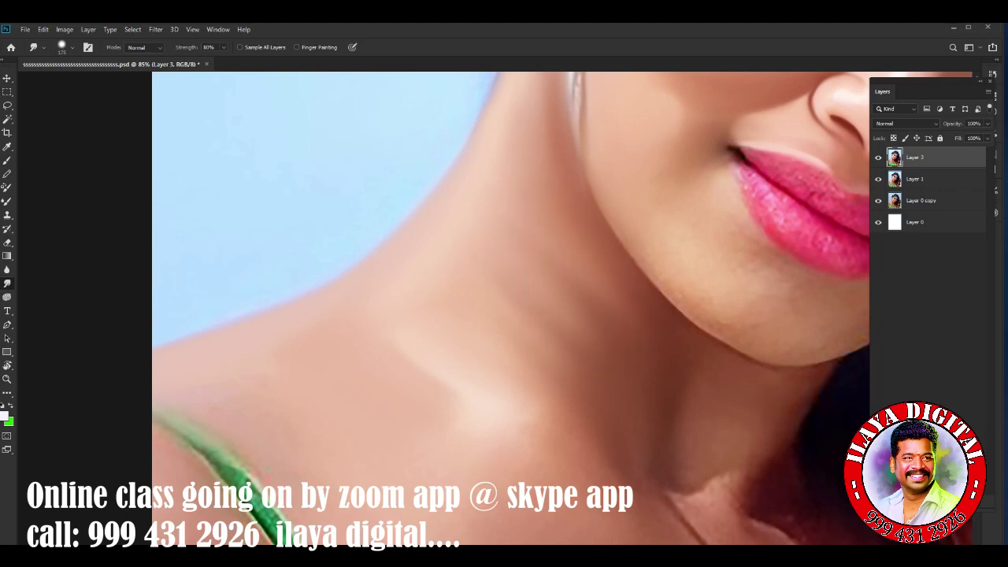
{"action": "left_click_drag", "start_coordinate": [520, 315], "coordinate": [548, 267]}
{"action": "left_click_drag", "start_coordinate": [572, 352], "coordinate": [602, 292]}
Shrink the brush and lightly blend patches on the lower neck.
{"action": "key", "text": "bracketleft"}
{"action": "left_click_drag", "start_coordinate": [551, 484], "coordinate": [599, 429]}
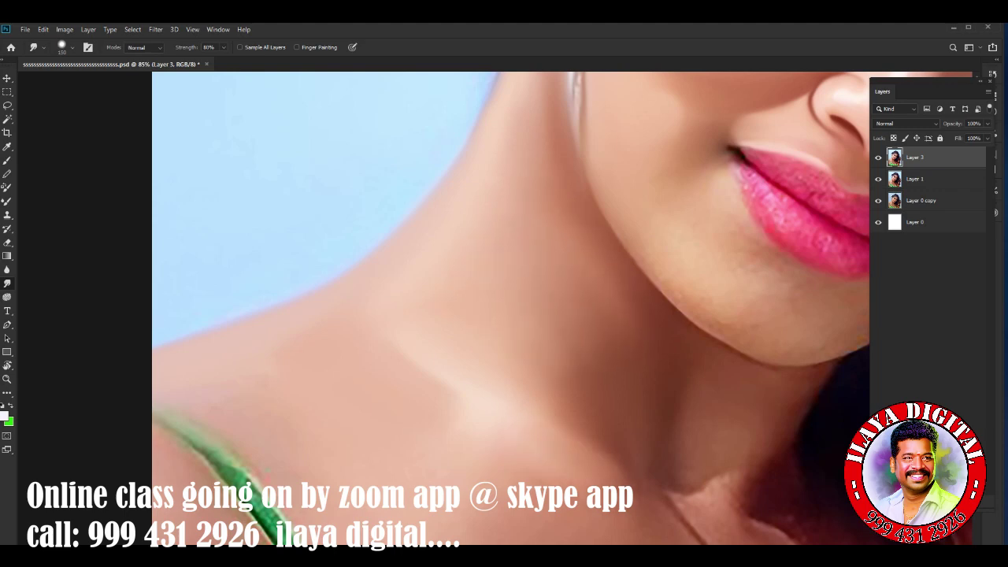
{"action": "key", "text": "bracketleft"}
{"action": "left_click_drag", "start_coordinate": [567, 480], "coordinate": [512, 413]}
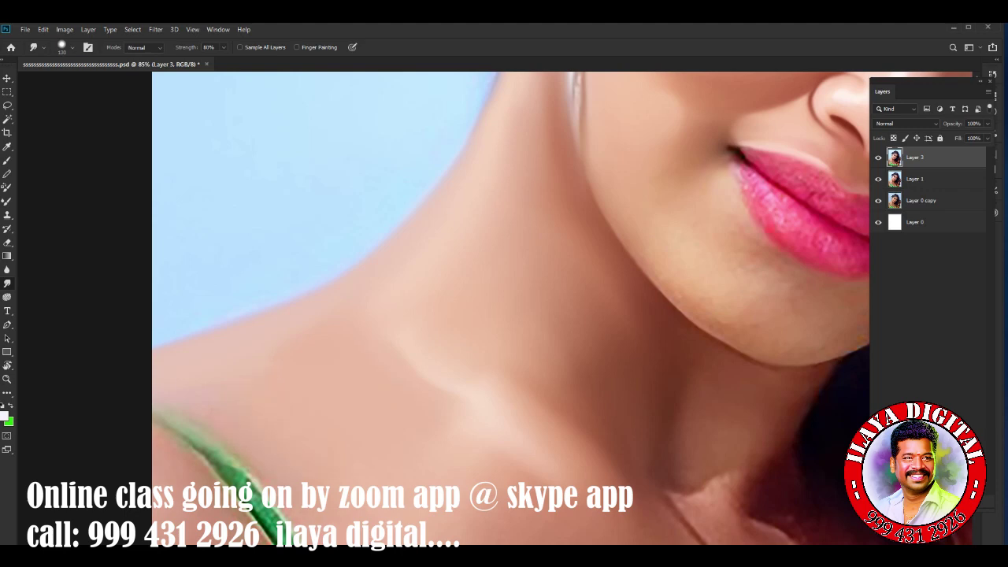
Smooth the hollow at the base of the neck and adjust the brush size.
{"action": "scroll", "coordinate": [512, 307], "scroll_direction": "down", "scroll_amount": 3}
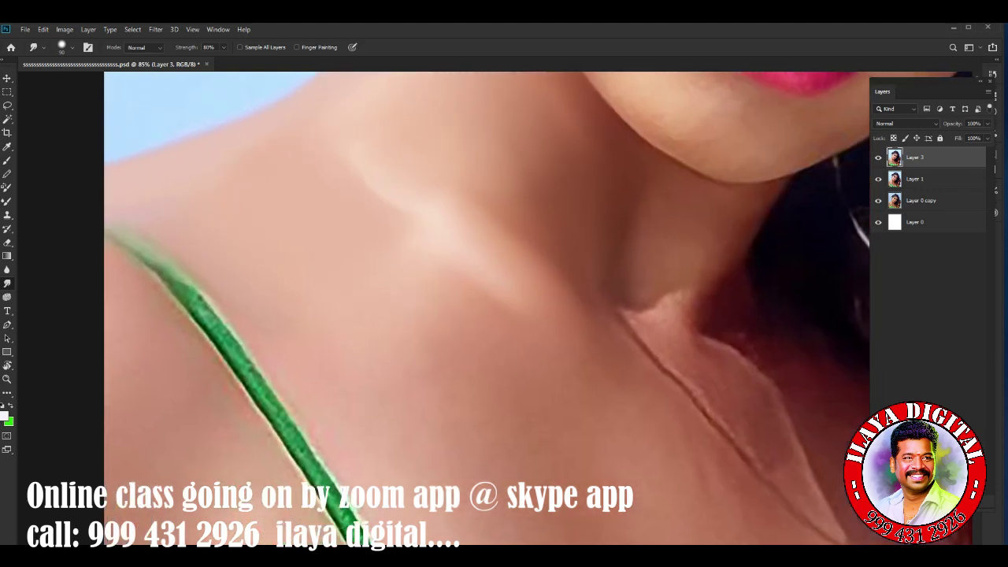
{"action": "scroll", "coordinate": [512, 307], "scroll_direction": "up", "scroll_amount": 4}
{"action": "scroll", "coordinate": [512, 307], "scroll_direction": "right", "scroll_amount": 3}
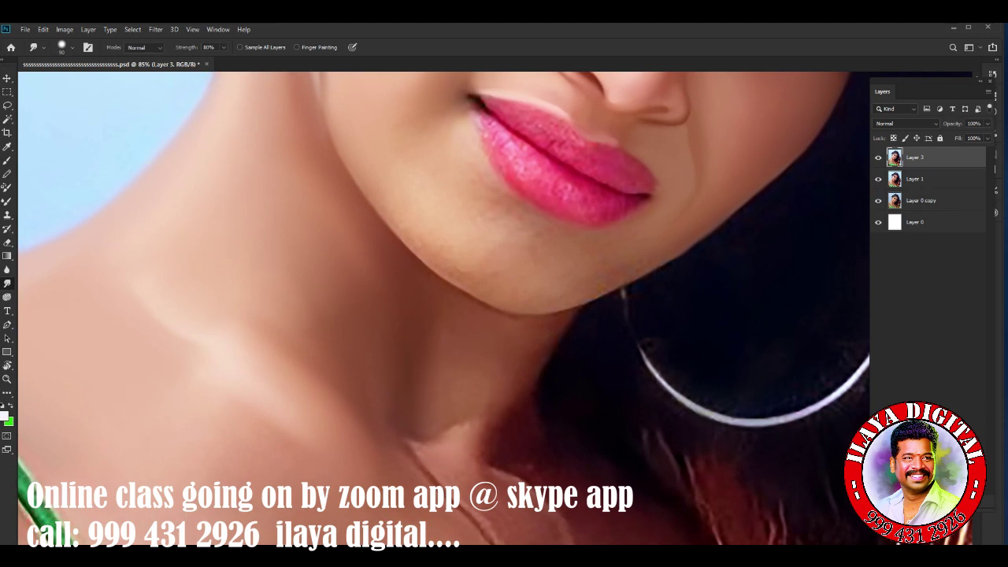
{"action": "left_click_drag", "start_coordinate": [426, 442], "coordinate": [413, 472]}
{"action": "mouse_move", "coordinate": [471, 498]}
{"action": "left_mouse_down"}
{"action": "mouse_move", "coordinate": [484, 469]}
{"action": "mouse_move", "coordinate": [476, 417]}
{"action": "left_mouse_up"}
{"action": "key", "text": "]"}
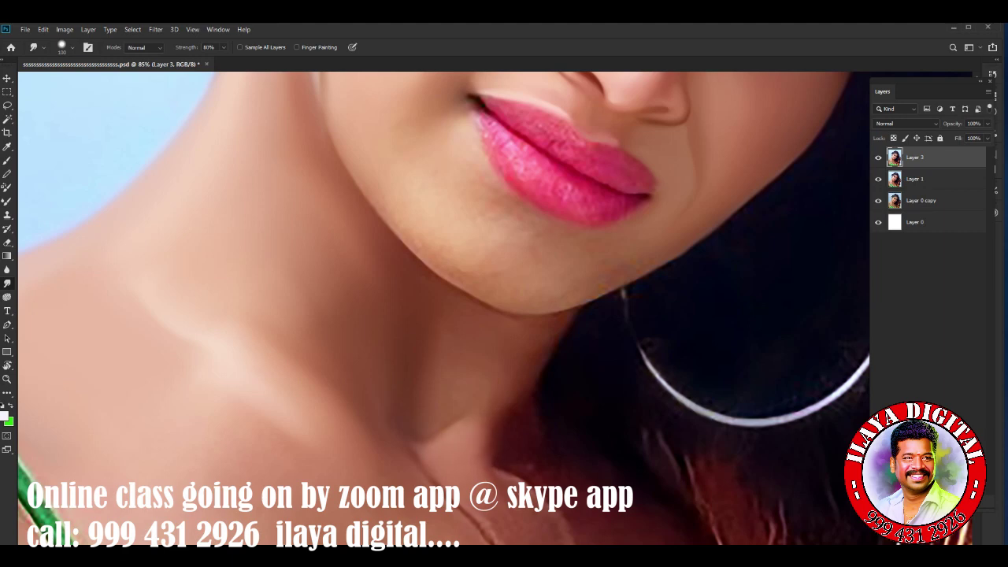
{"action": "key", "text": "bracketright"}
{"action": "key", "text": "bracketright"}
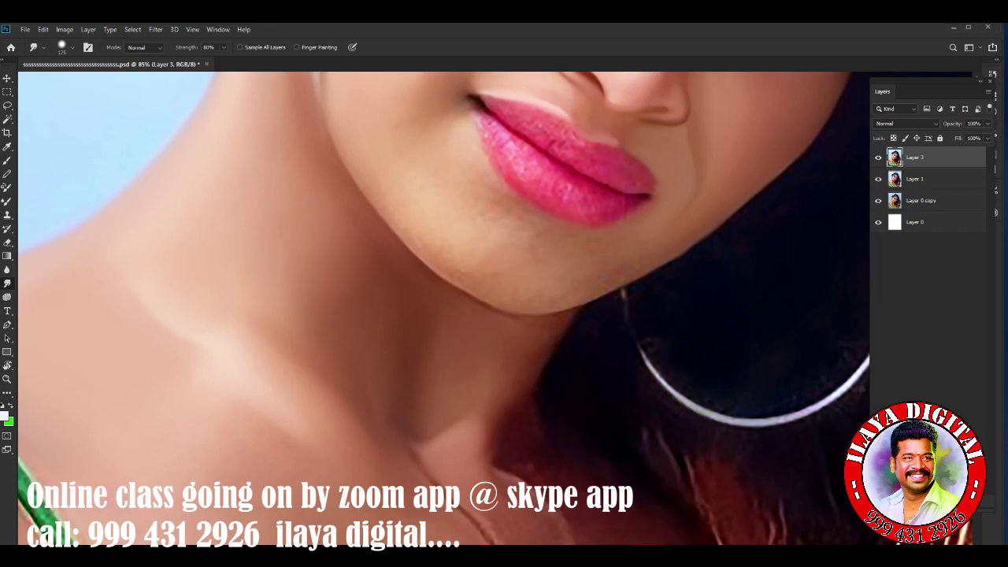
{"action": "key", "text": "bracketleft"}
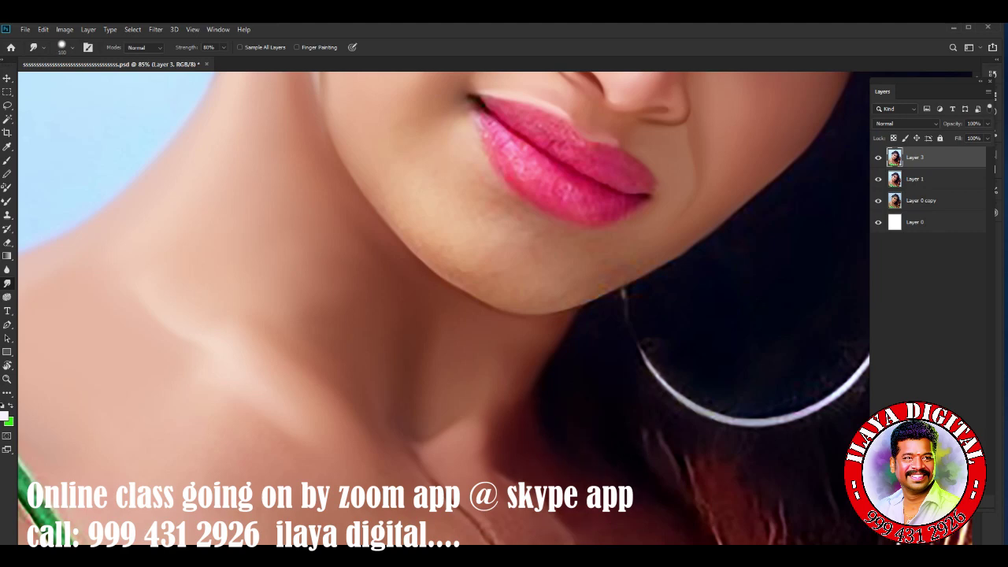
Zoom to the neck and smudge away the dark crease running down it.
{"action": "scroll", "coordinate": [496, 307], "scroll_direction": "down", "scroll_amount": 3}
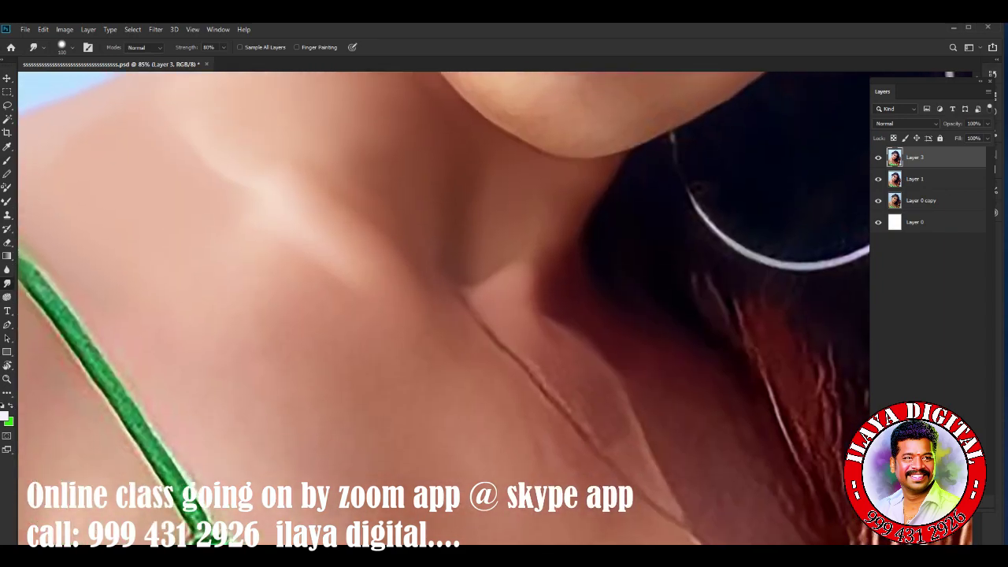
{"action": "key", "text": "ctrl+0"}
{"action": "scroll", "coordinate": [473, 315], "scroll_direction": "up", "scroll_amount": 5}
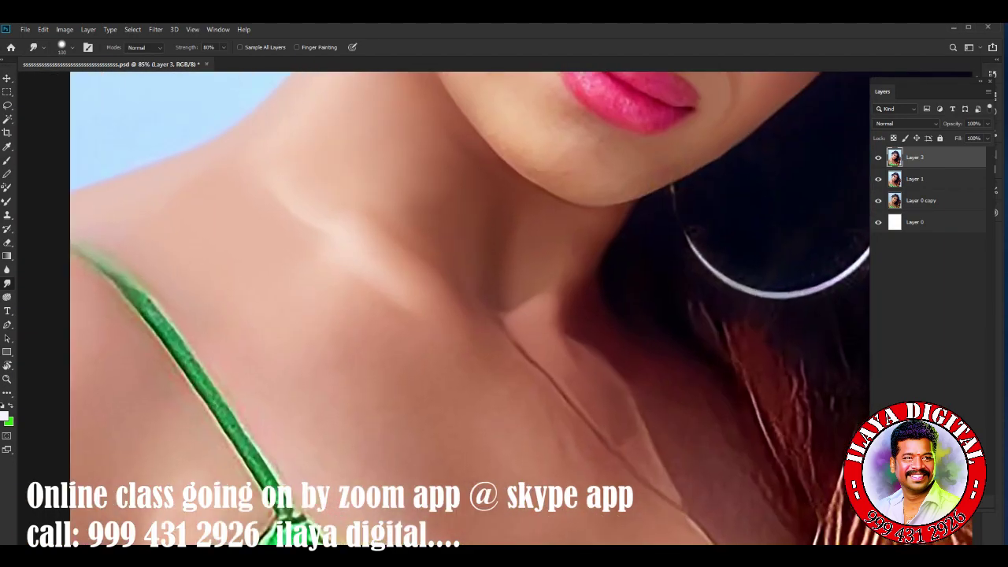
{"action": "scroll", "coordinate": [473, 315], "scroll_direction": "up", "scroll_amount": 2}
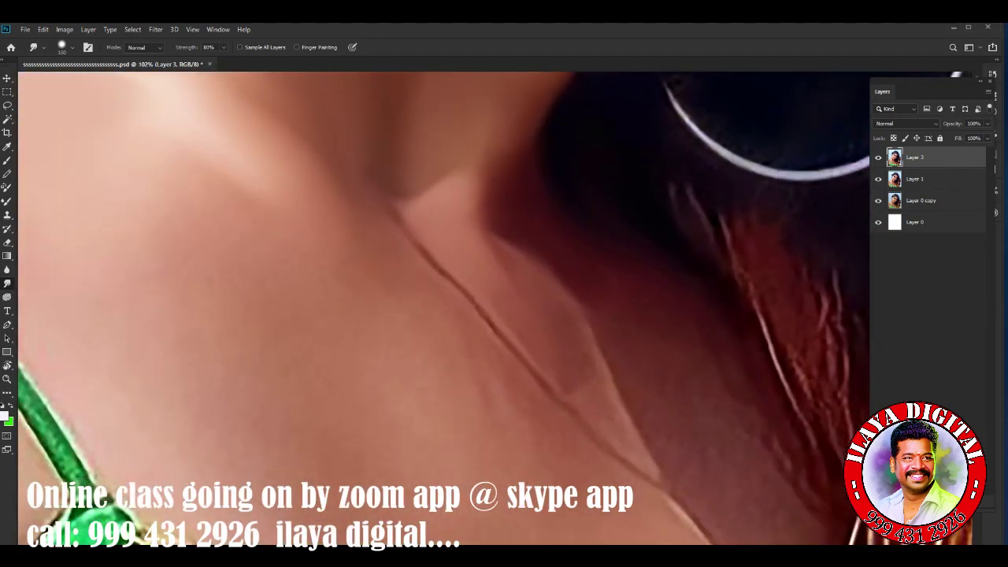
{"action": "mouse_move", "coordinate": [638, 480]}
{"action": "left_mouse_down"}
{"action": "mouse_move", "coordinate": [528, 371]}
{"action": "mouse_move", "coordinate": [394, 198]}
{"action": "left_mouse_up"}
{"action": "left_click_drag", "start_coordinate": [480, 185], "coordinate": [445, 169]}
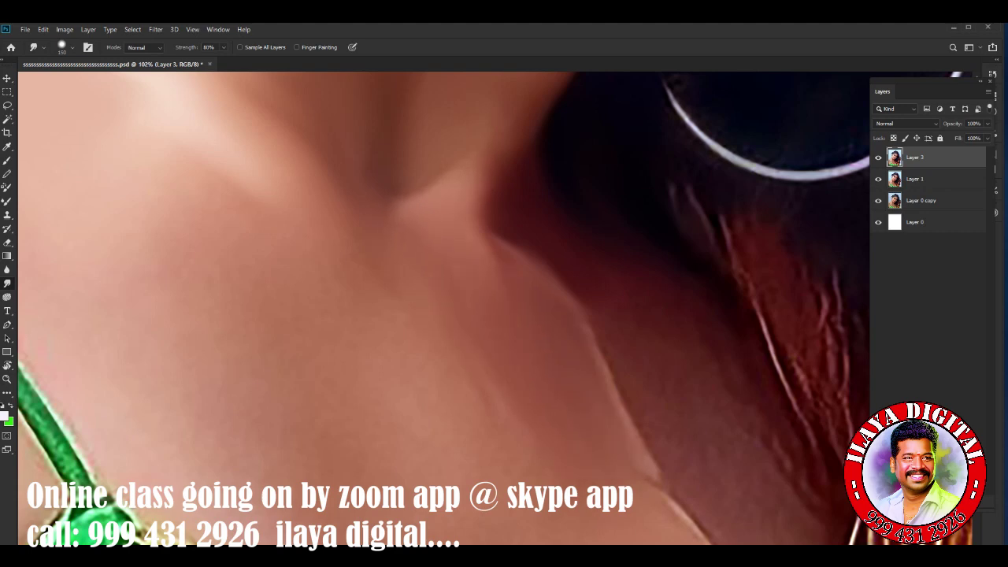
{"action": "left_click_drag", "start_coordinate": [582, 307], "coordinate": [488, 237]}
{"action": "left_click_drag", "start_coordinate": [622, 398], "coordinate": [523, 280]}
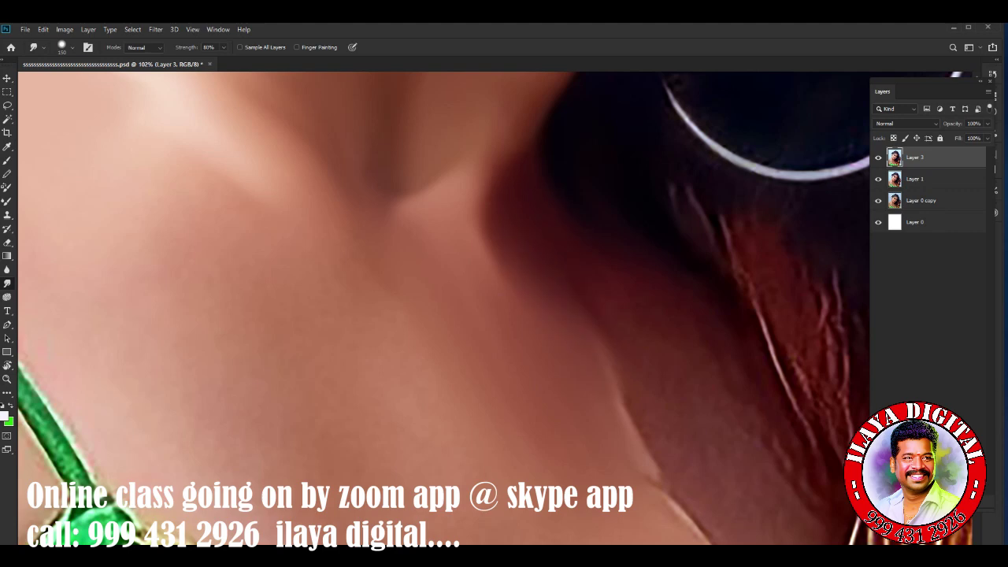
Soften the light skin edge along the neck and blend small neck patches.
{"action": "left_click_drag", "start_coordinate": [708, 437], "coordinate": [598, 307]}
{"action": "left_click_drag", "start_coordinate": [756, 523], "coordinate": [669, 413]}
{"action": "left_click_drag", "start_coordinate": [670, 504], "coordinate": [599, 338]}
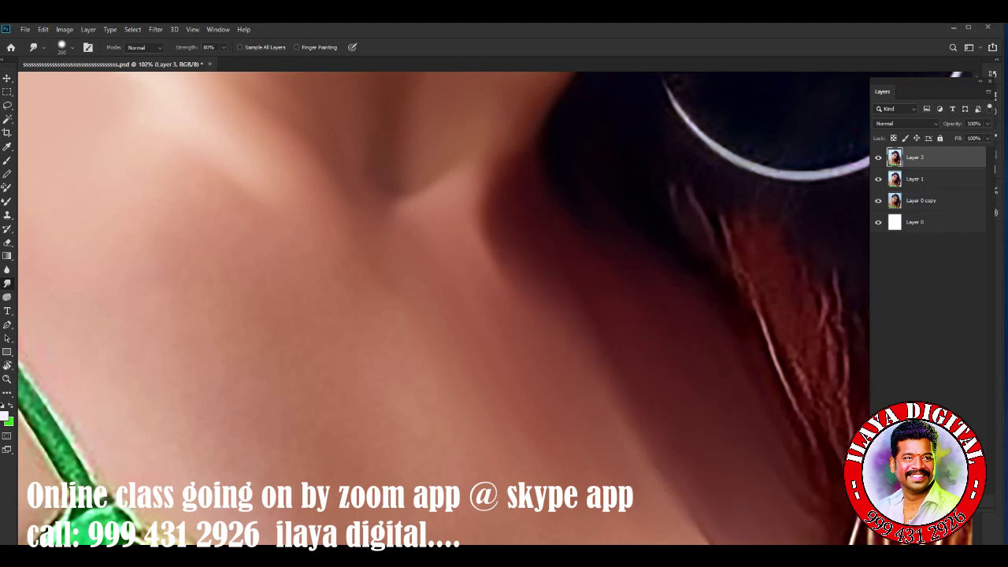
{"action": "left_click_drag", "start_coordinate": [704, 543], "coordinate": [622, 429]}
{"action": "left_click_drag", "start_coordinate": [620, 374], "coordinate": [606, 343]}
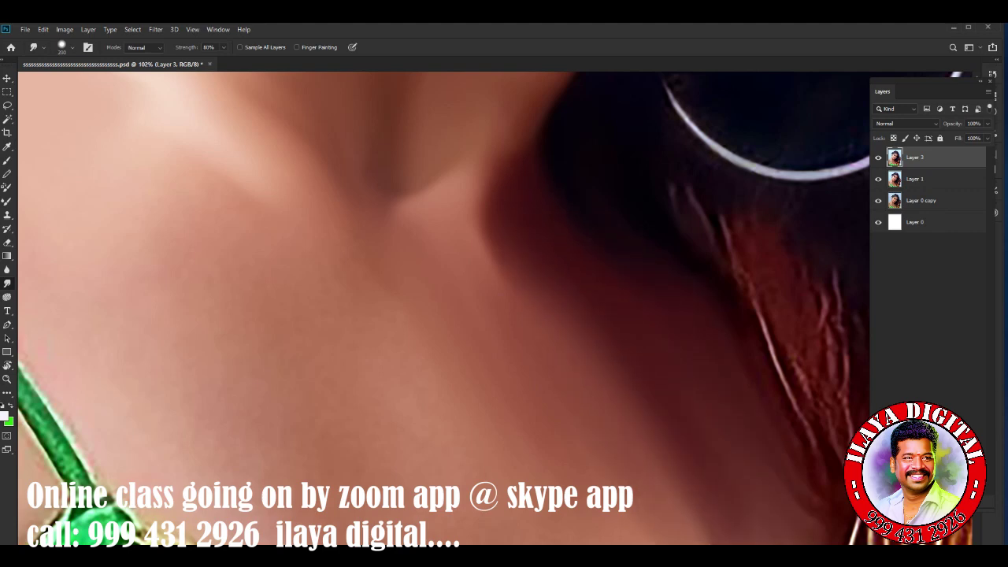
{"action": "left_click_drag", "start_coordinate": [671, 484], "coordinate": [645, 432]}
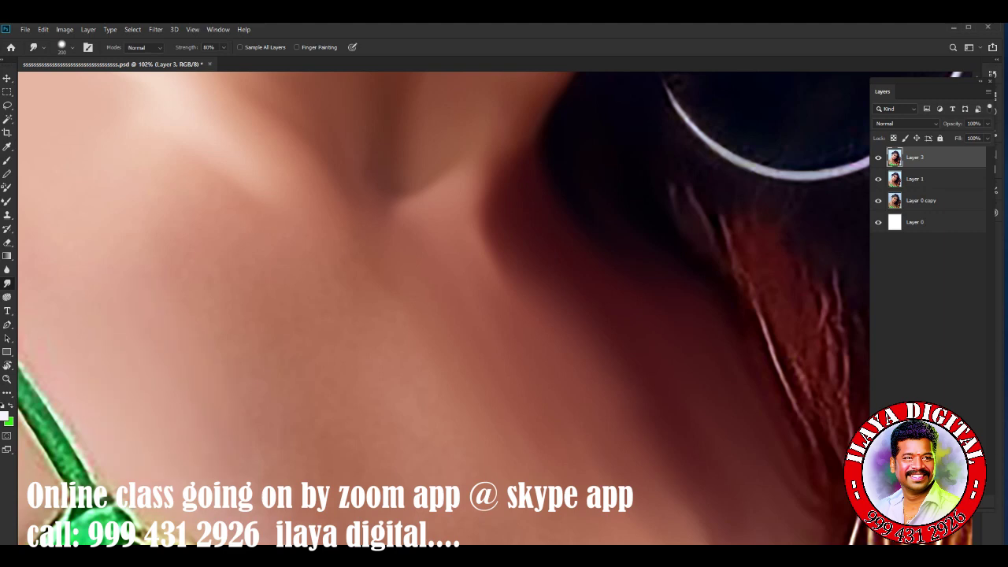
Smooth the skin on the left side of the neck.
{"action": "left_click_drag", "start_coordinate": [245, 417], "coordinate": [162, 260]}
{"action": "left_click_drag", "start_coordinate": [279, 429], "coordinate": [193, 245]}
{"action": "left_click_drag", "start_coordinate": [303, 402], "coordinate": [296, 241]}
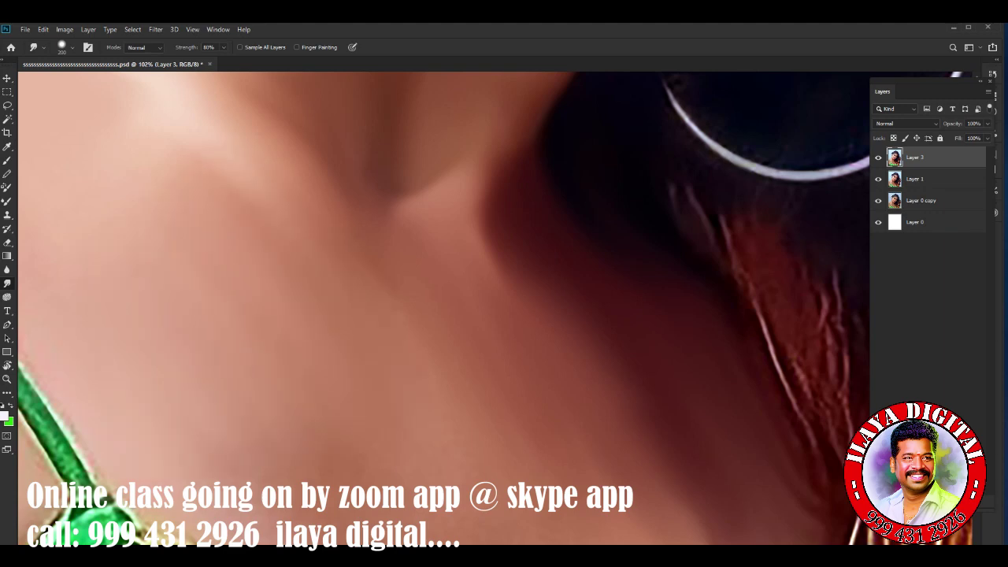
{"action": "scroll", "coordinate": [500, 283], "scroll_direction": "down", "scroll_amount": 5}
{"action": "scroll", "coordinate": [500, 283], "scroll_direction": "up", "scroll_amount": 1}
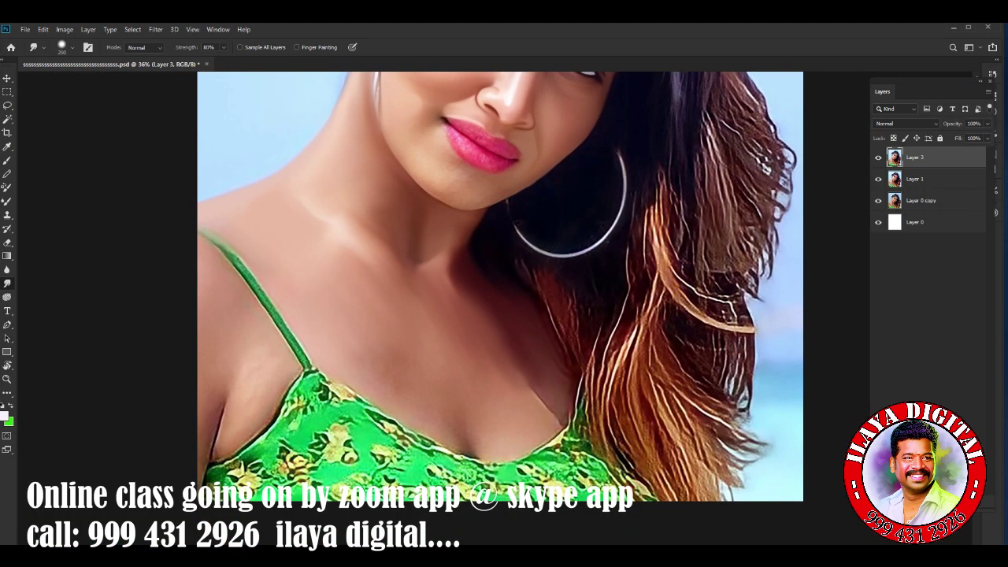
Blend the collarbone and chest skin down to the green top.
{"action": "left_click_drag", "start_coordinate": [370, 280], "coordinate": [315, 237]}
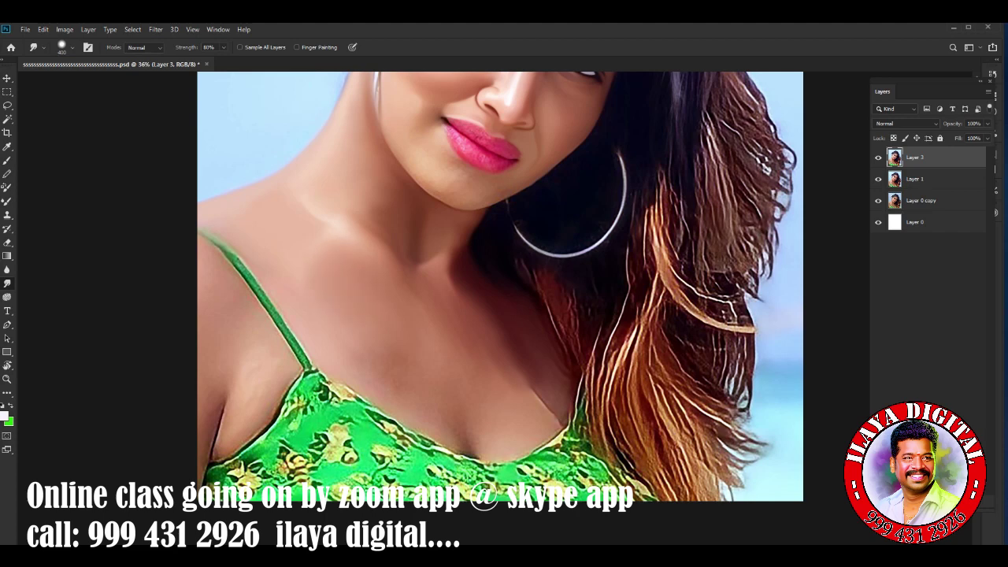
{"action": "left_click_drag", "start_coordinate": [394, 346], "coordinate": [356, 375]}
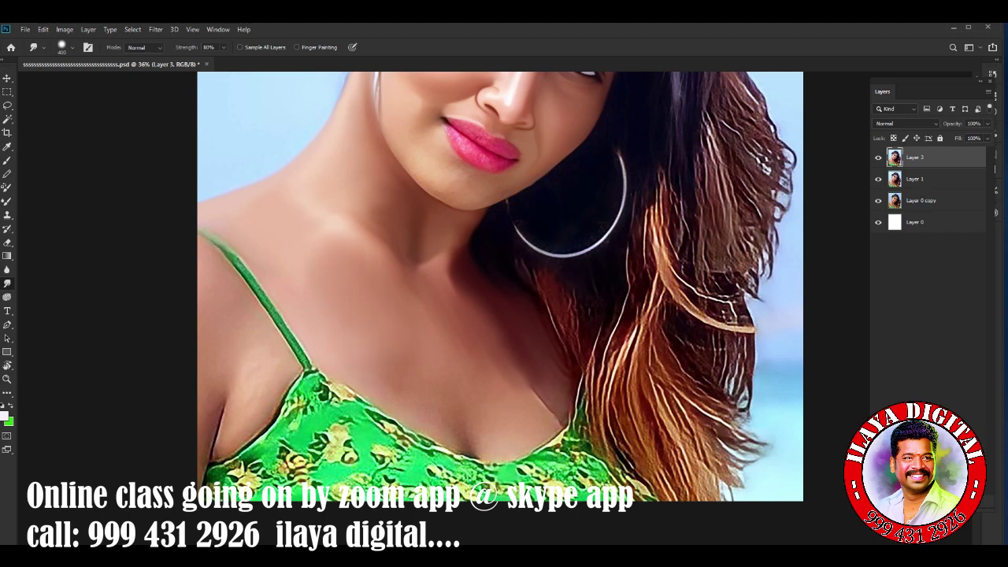
{"action": "left_click_drag", "start_coordinate": [390, 262], "coordinate": [359, 217]}
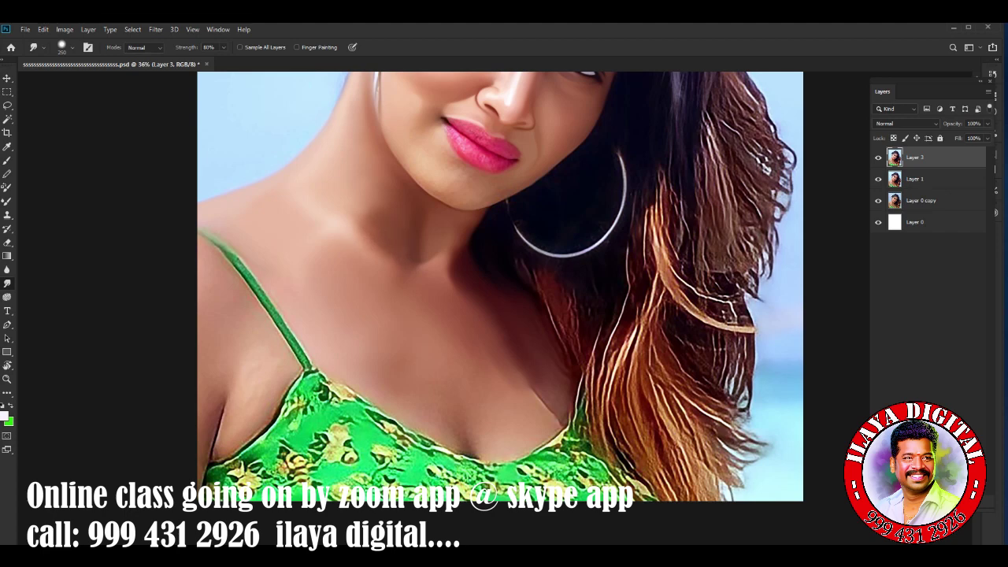
{"action": "left_click_drag", "start_coordinate": [437, 256], "coordinate": [420, 266]}
{"action": "left_click_drag", "start_coordinate": [377, 220], "coordinate": [366, 208]}
{"action": "left_click_drag", "start_coordinate": [449, 255], "coordinate": [441, 261]}
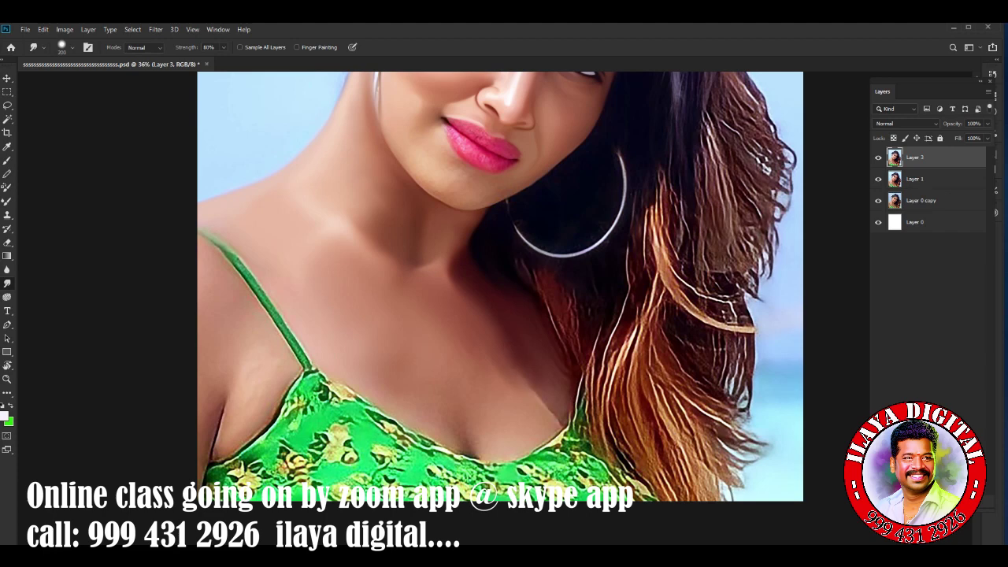
{"action": "left_click_drag", "start_coordinate": [547, 400], "coordinate": [522, 370]}
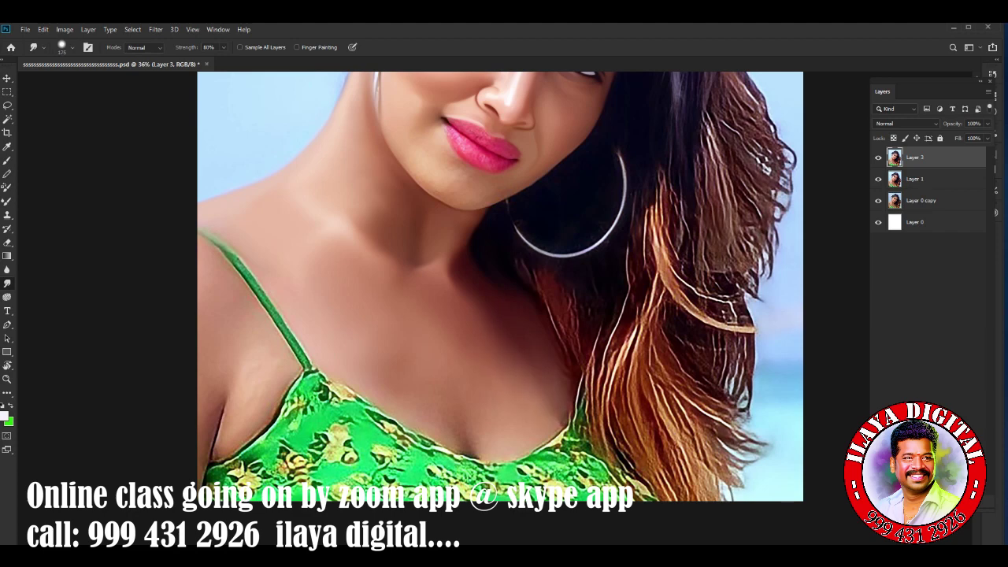
{"action": "left_click_drag", "start_coordinate": [504, 236], "coordinate": [532, 401]}
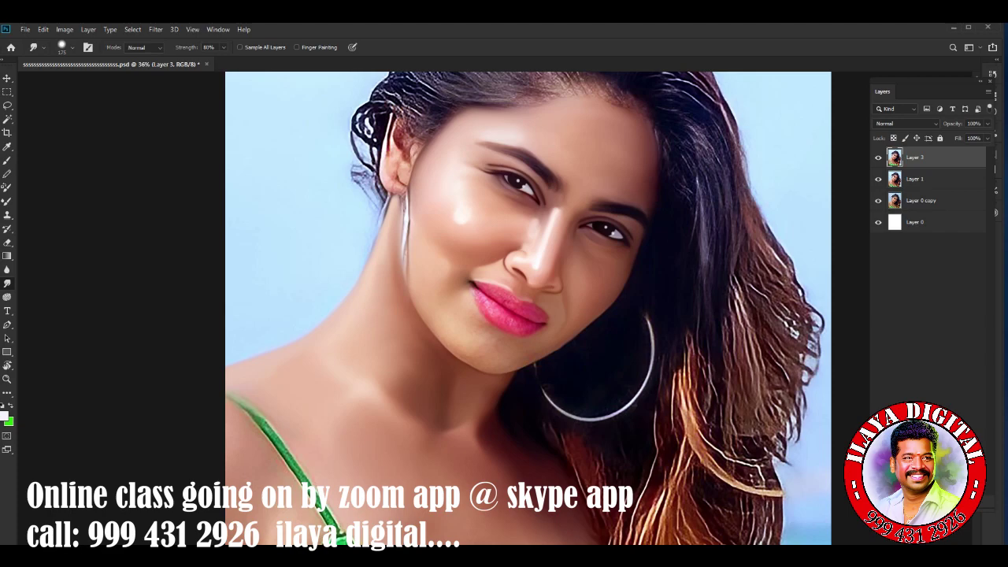
Zoom to the lips and add an empty Layer 4 above Layer 3.
{"action": "scroll", "coordinate": [508, 307], "scroll_direction": "up", "scroll_amount": 2}
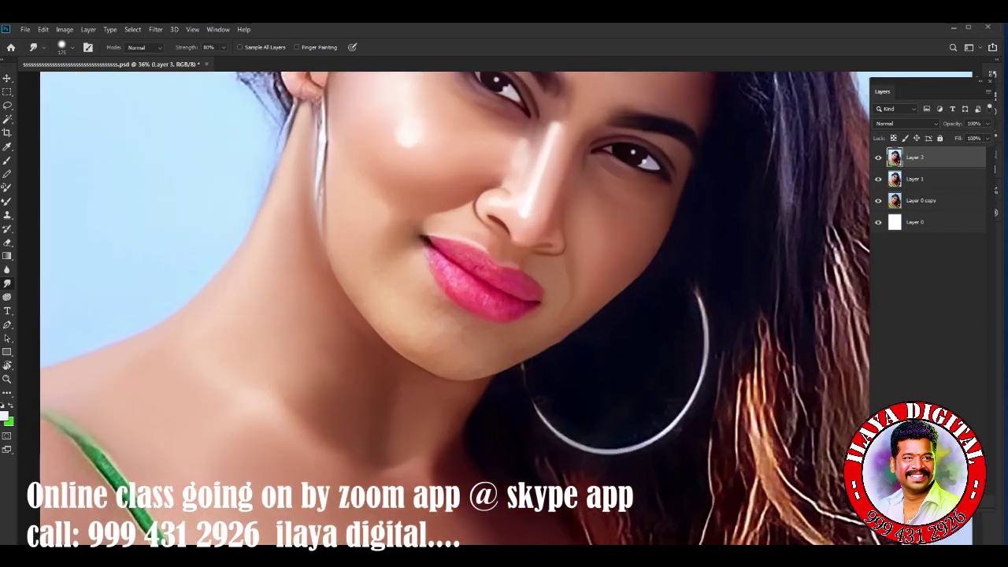
{"action": "scroll", "coordinate": [508, 307], "scroll_direction": "up", "scroll_amount": 3}
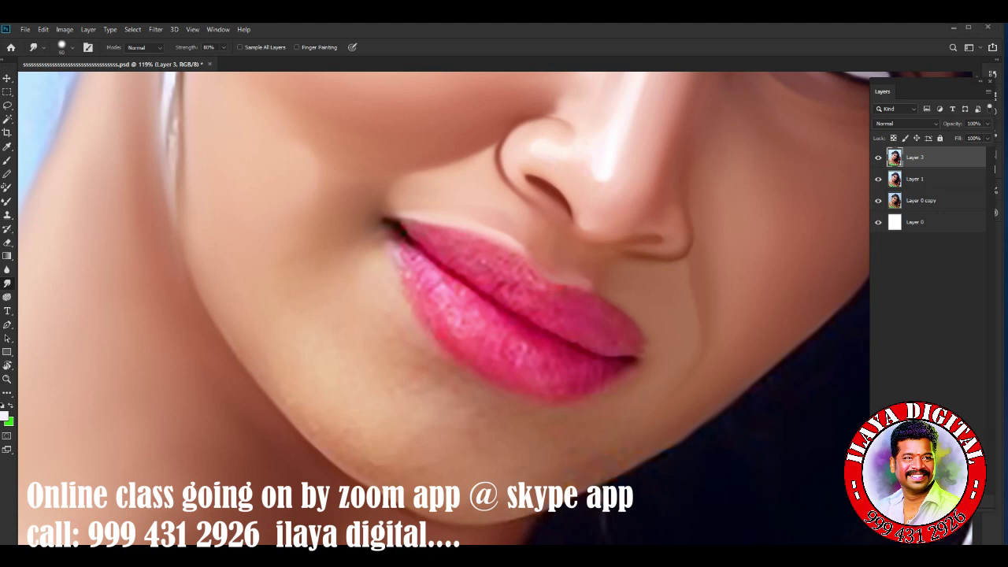
{"action": "key", "text": "ctrl+shift+n"}
{"action": "key", "text": "Return"}
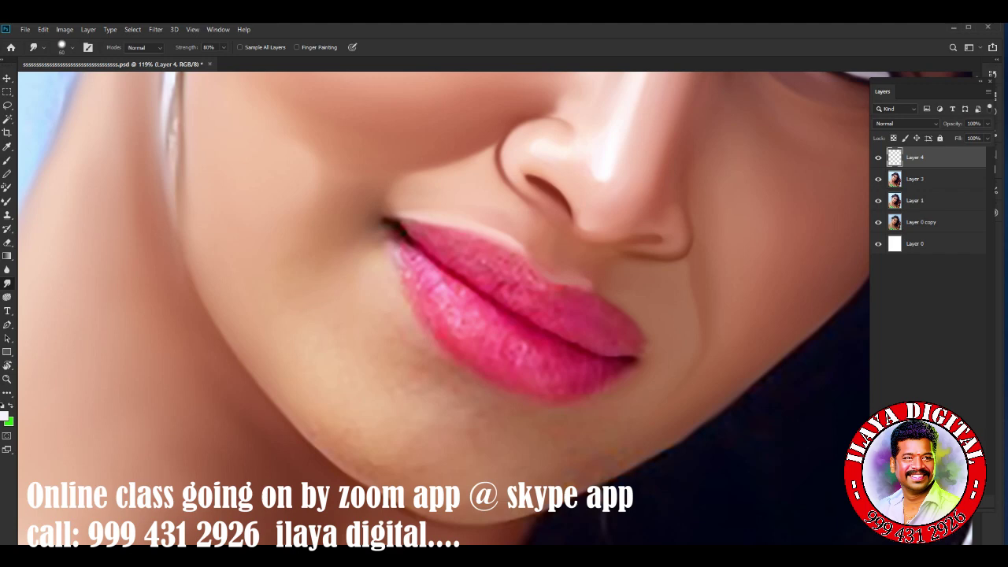
Turn on Sample All Layers, smudge the chin skin, and slightly enlarge the brush.
{"action": "left_click", "coordinate": [240, 47]}
{"action": "left_click_drag", "start_coordinate": [346, 445], "coordinate": [401, 472]}
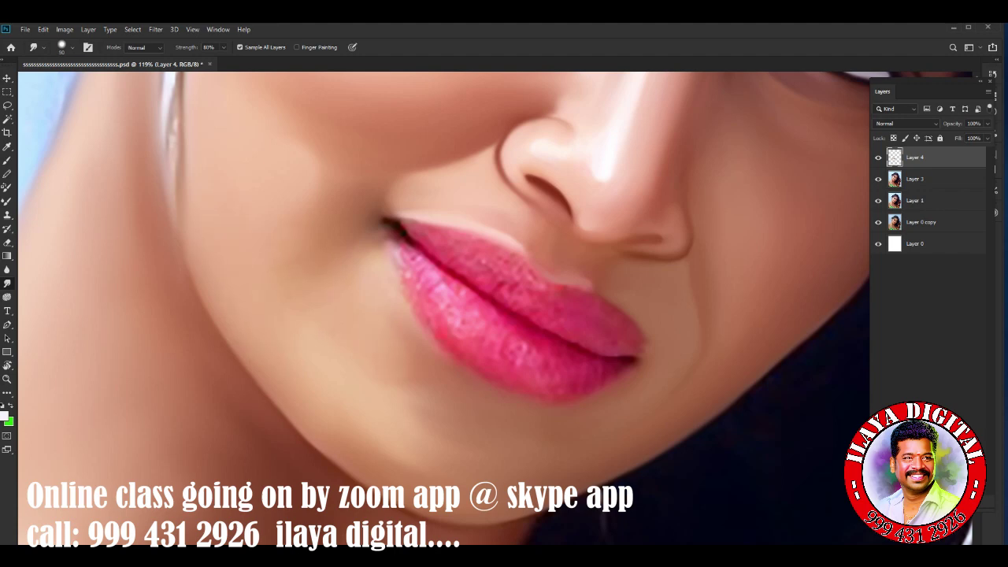
{"action": "key", "text": "bracketright"}
{"action": "key", "text": "bracketright"}
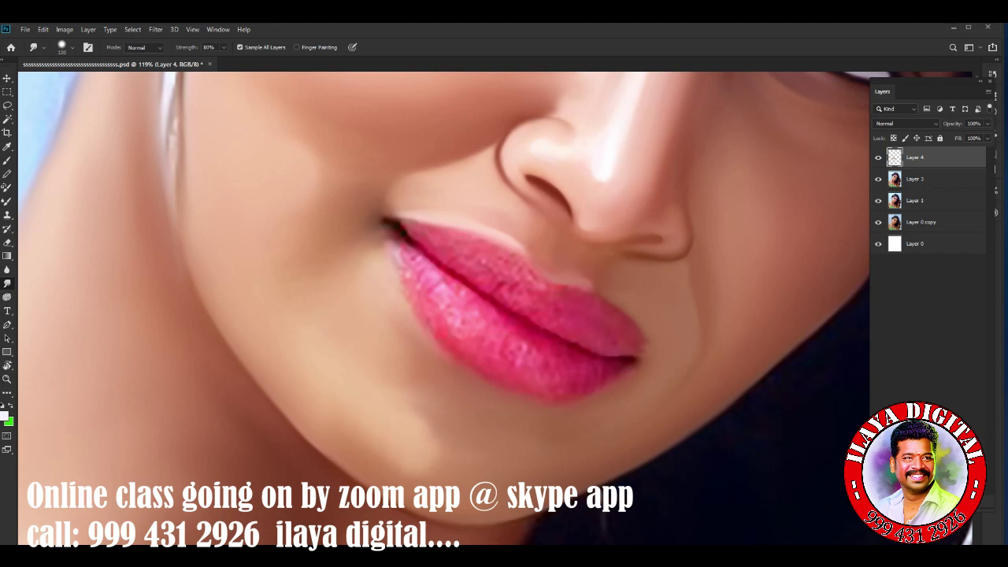
{"action": "scroll", "coordinate": [574, 433], "scroll_direction": "down", "scroll_amount": 3}
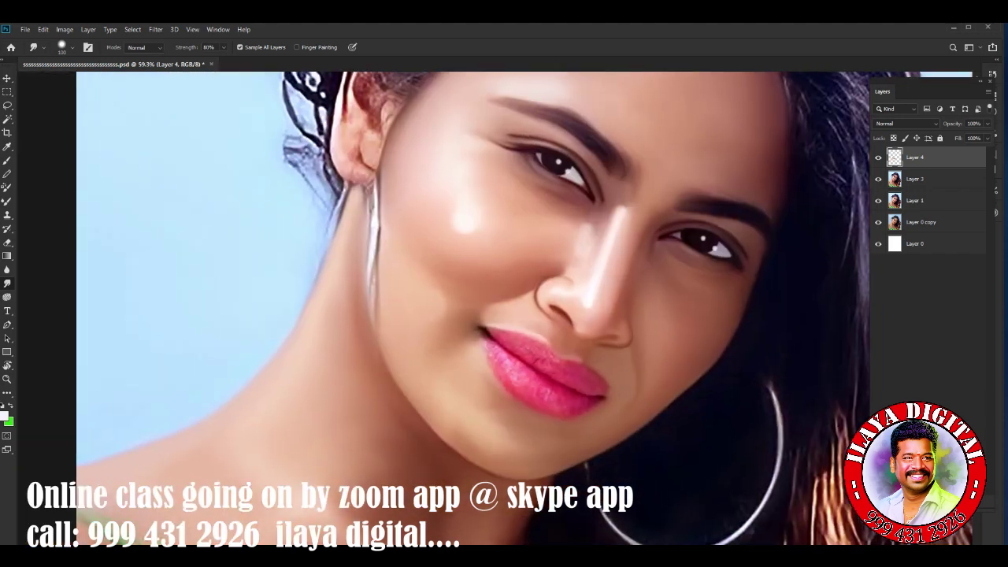
{"action": "scroll", "coordinate": [582, 315], "scroll_direction": "up", "scroll_amount": 5}
Tilt and zoom the view onto the lips and nostrils, then return to the Smudge tool.
{"action": "key", "text": "r"}
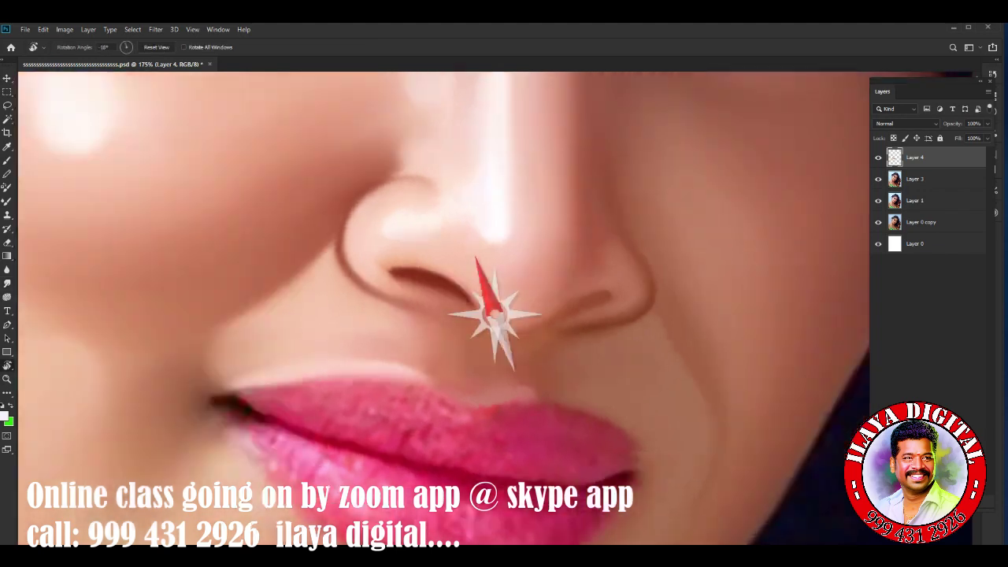
{"action": "left_click_drag", "start_coordinate": [551, 260], "coordinate": [468, 272]}
{"action": "scroll", "coordinate": [473, 394], "scroll_direction": "down", "scroll_amount": 3}
{"action": "scroll", "coordinate": [473, 315], "scroll_direction": "up", "scroll_amount": 3}
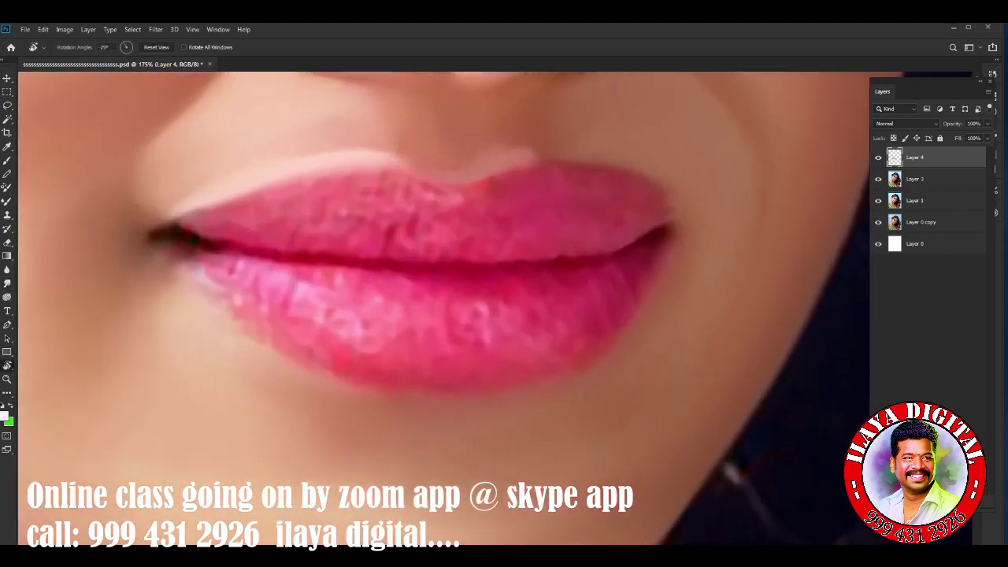
{"action": "scroll", "coordinate": [646, 331], "scroll_direction": "down", "scroll_amount": 1}
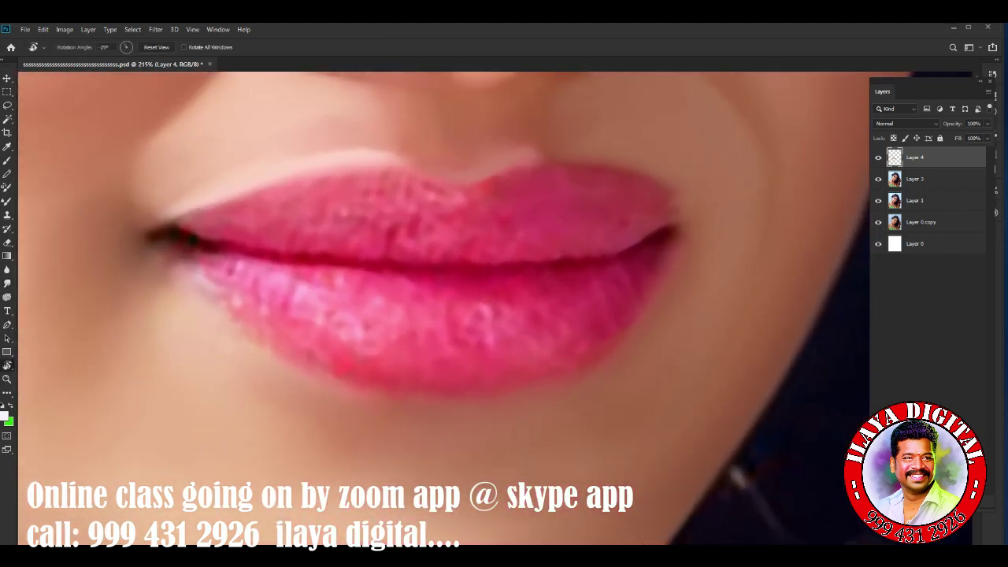
{"action": "scroll", "coordinate": [441, 307], "scroll_direction": "up", "scroll_amount": 2}
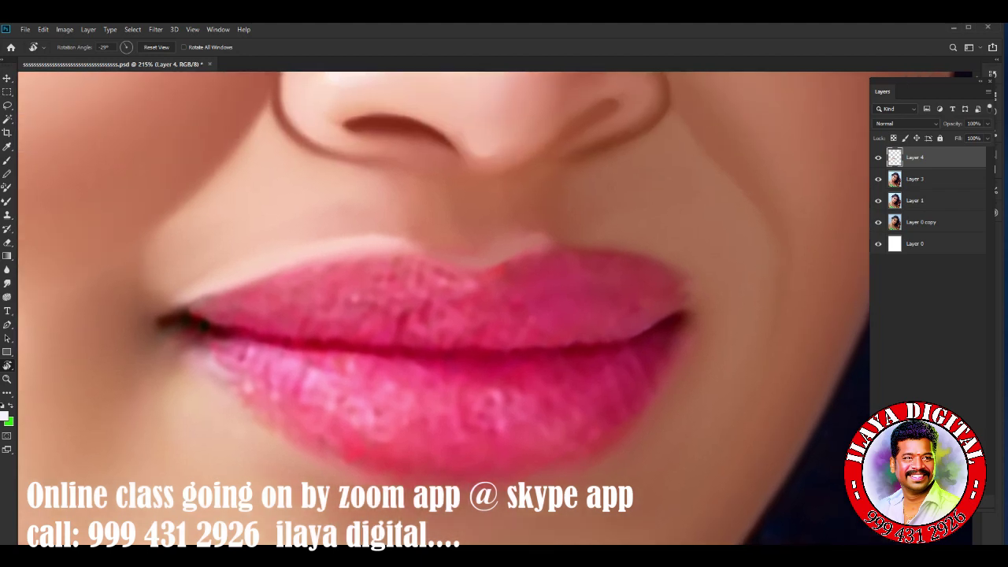
{"action": "key", "text": "r"}
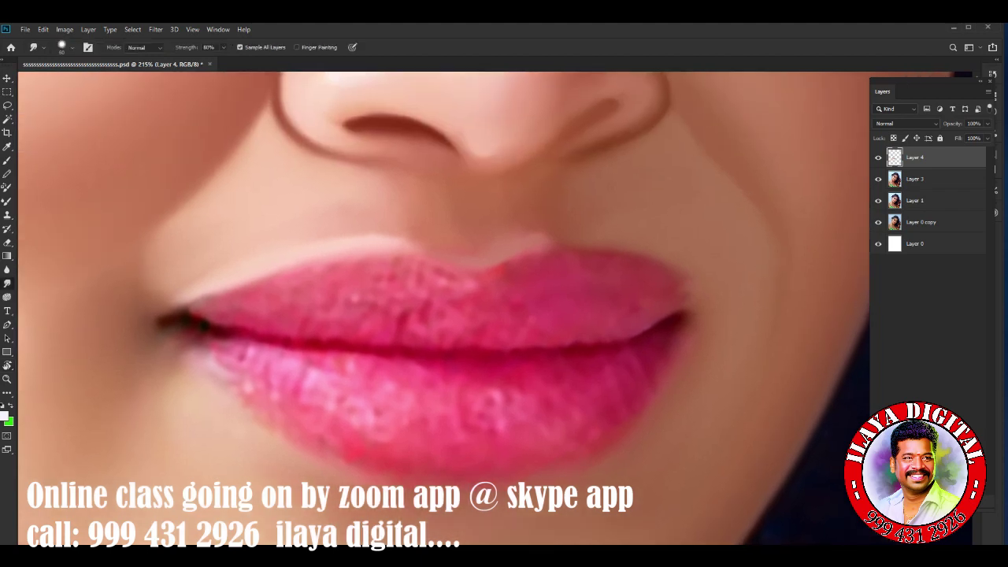
Smudge the dark lip corners, the crease along the lower lip and the speckled upper-lip texture smooth.
{"action": "left_click_drag", "start_coordinate": [206, 323], "coordinate": [268, 346]}
{"action": "left_click_drag", "start_coordinate": [204, 339], "coordinate": [435, 359]}
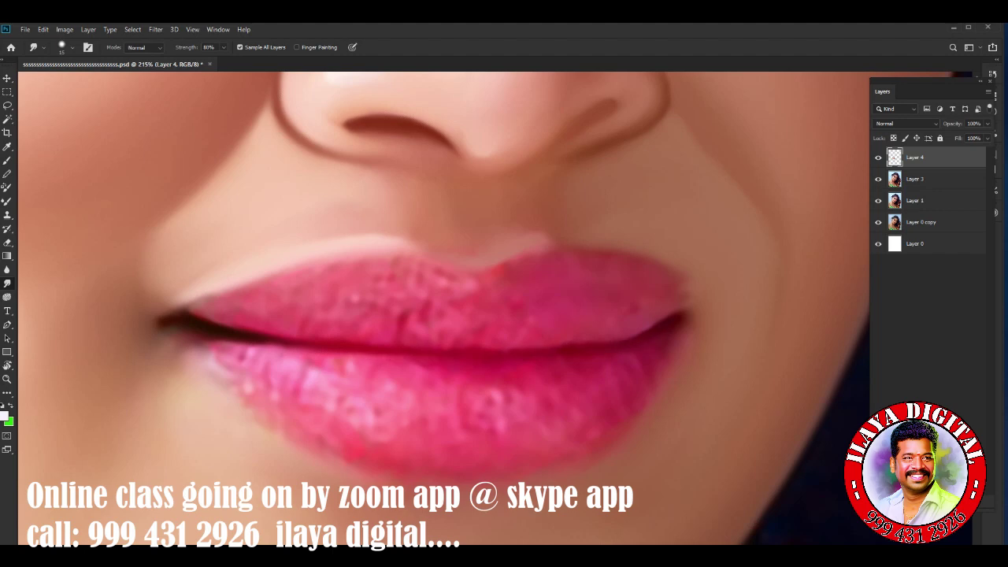
{"action": "key", "text": "bracketright"}
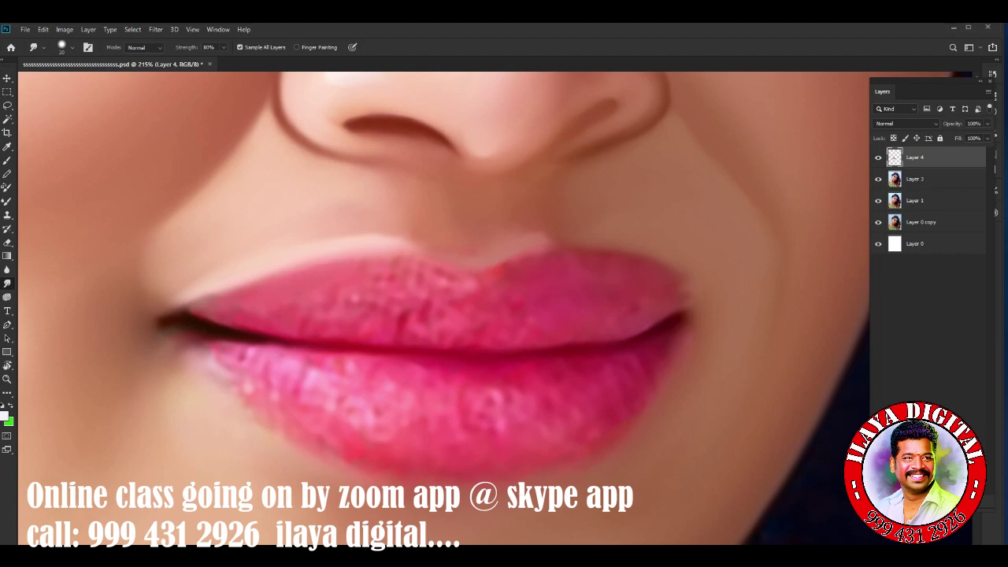
{"action": "left_click_drag", "start_coordinate": [437, 272], "coordinate": [477, 288]}
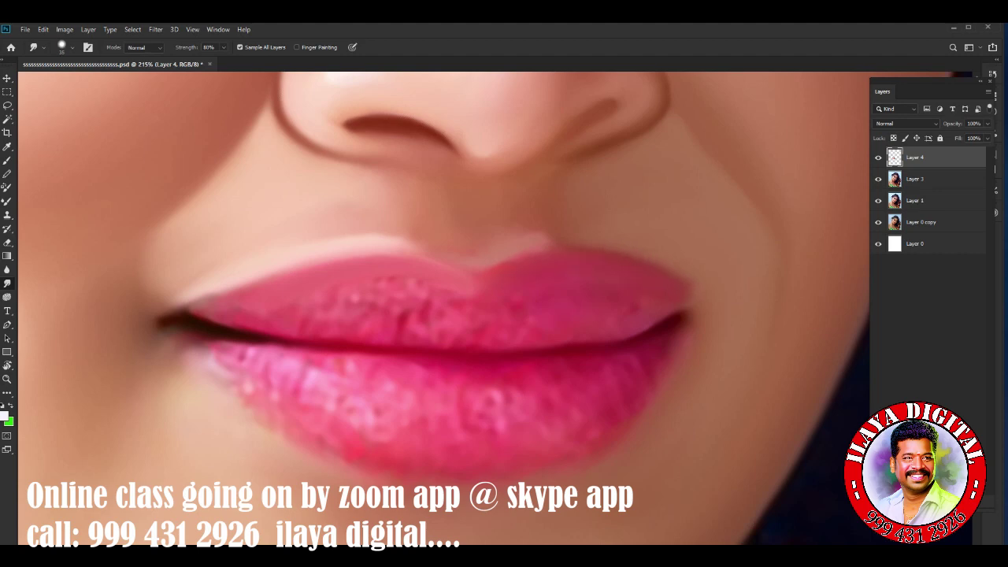
{"action": "left_click_drag", "start_coordinate": [680, 283], "coordinate": [691, 280]}
{"action": "mouse_move", "coordinate": [677, 319]}
{"action": "left_mouse_down"}
{"action": "mouse_move", "coordinate": [661, 313]}
{"action": "mouse_move", "coordinate": [680, 312]}
{"action": "left_mouse_up"}
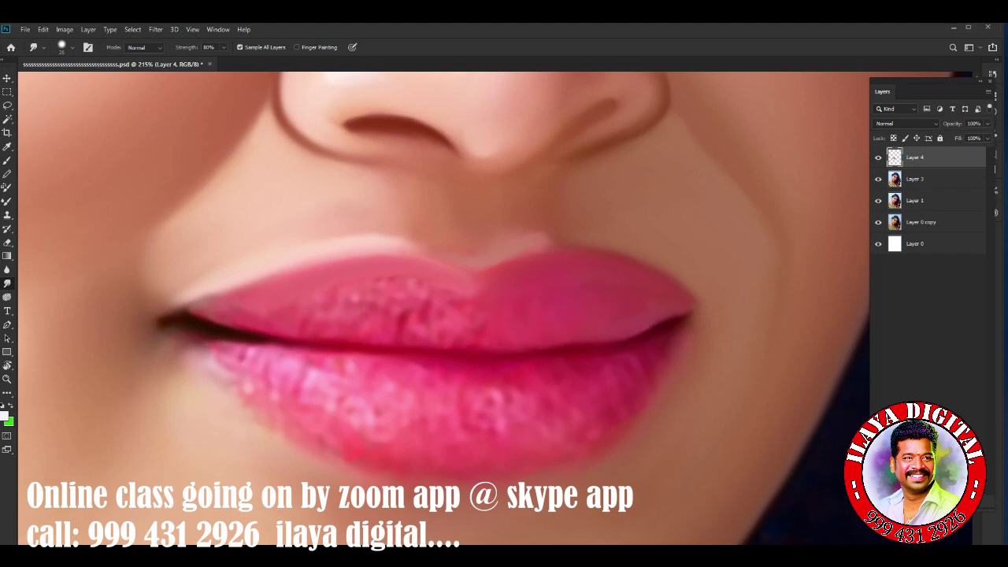
{"action": "key", "text": "bracketleft"}
{"action": "key", "text": "bracketleft"}
{"action": "key", "text": "bracketright"}
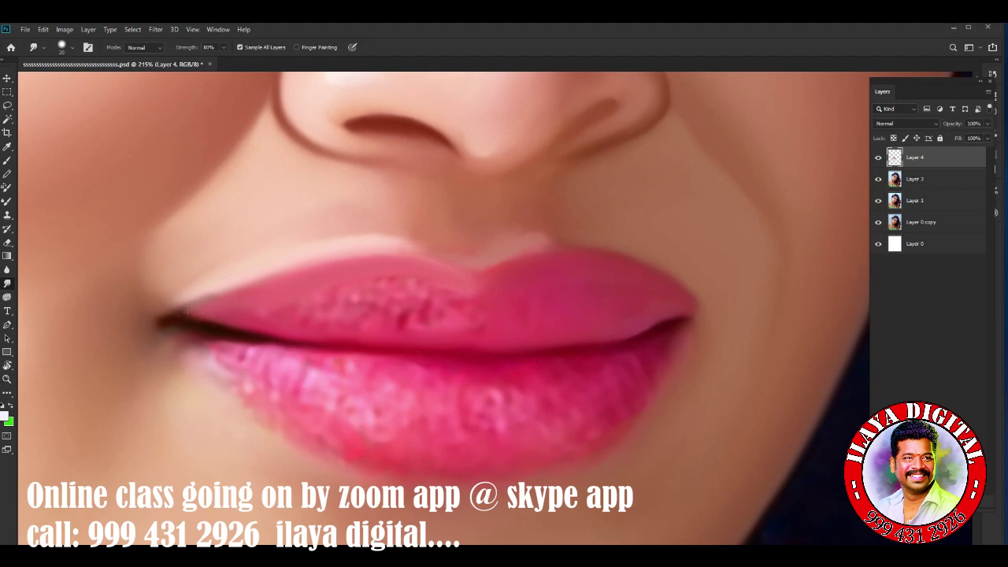
{"action": "left_click_drag", "start_coordinate": [315, 308], "coordinate": [458, 307]}
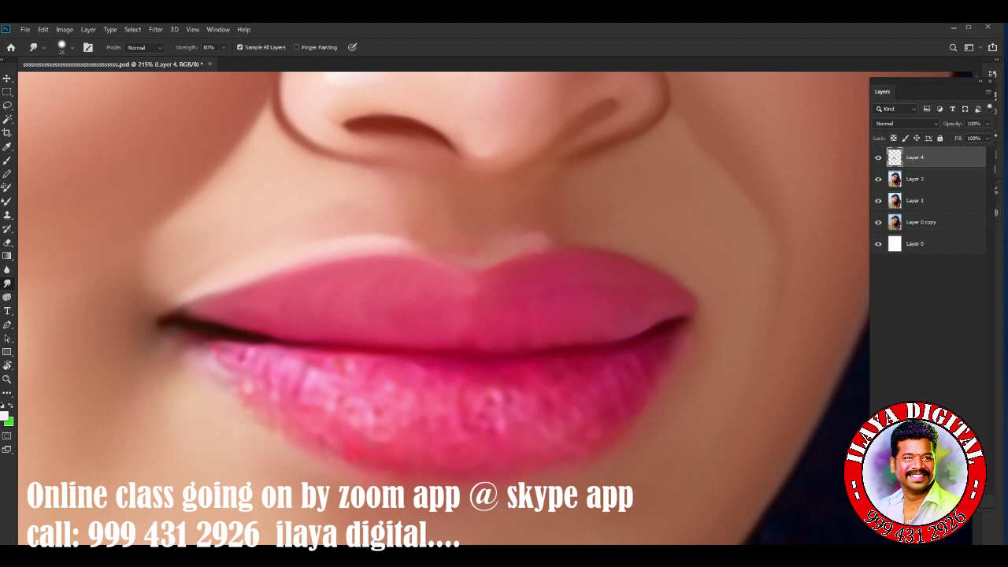
Smooth the lip corners, the dark line between the lips and the upper lip's centre and left side.
{"action": "left_click_drag", "start_coordinate": [646, 324], "coordinate": [657, 327]}
{"action": "left_click_drag", "start_coordinate": [457, 302], "coordinate": [469, 304]}
{"action": "left_click_drag", "start_coordinate": [419, 339], "coordinate": [240, 325]}
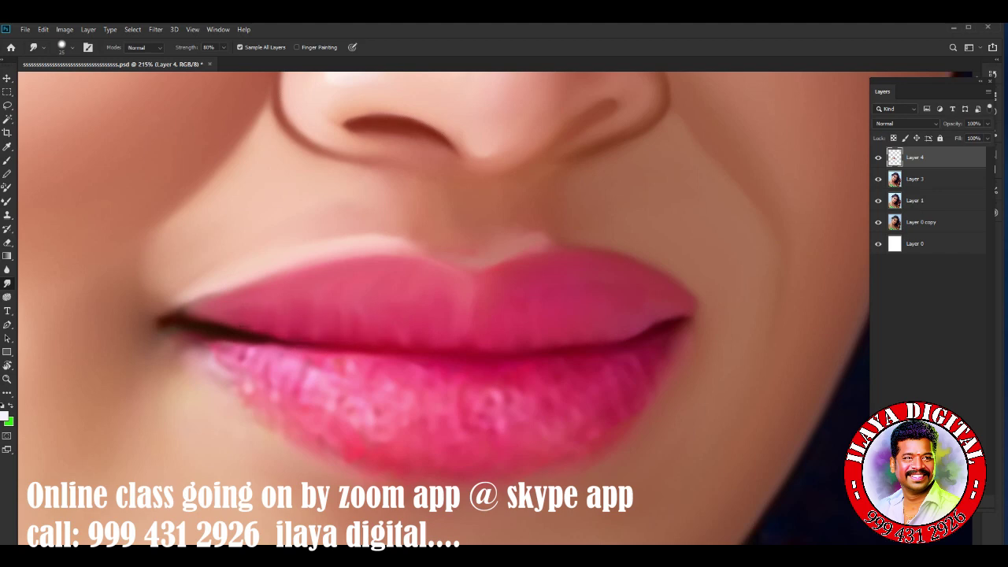
{"action": "mouse_move", "coordinate": [339, 322]}
{"action": "left_mouse_down"}
{"action": "mouse_move", "coordinate": [366, 296]}
{"action": "mouse_move", "coordinate": [300, 302]}
{"action": "left_mouse_up"}
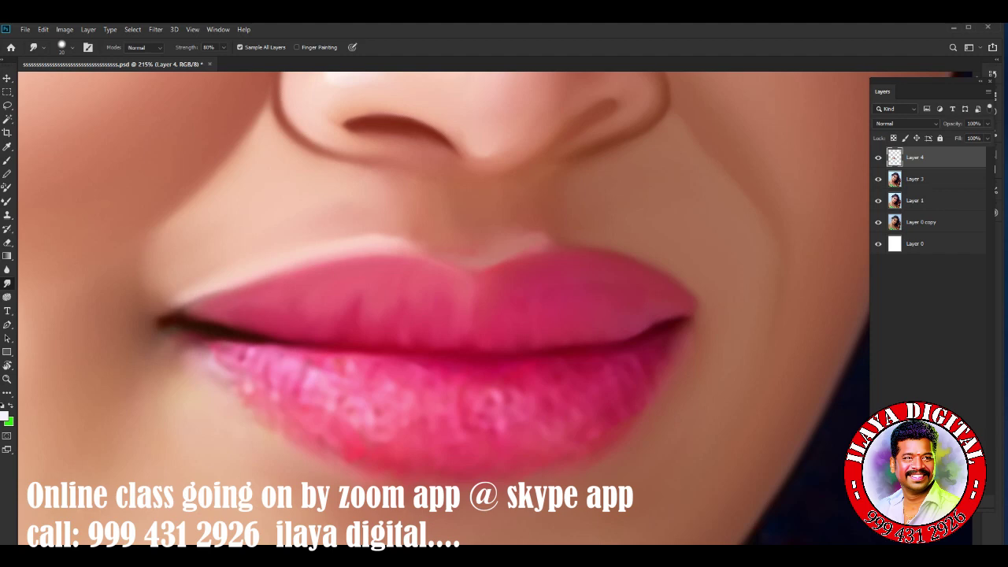
{"action": "left_click_drag", "start_coordinate": [180, 306], "coordinate": [186, 304]}
Blend the upper-lip outline around the philtrum and cupid's bow into the surrounding skin.
{"action": "mouse_move", "coordinate": [403, 241]}
{"action": "left_mouse_down"}
{"action": "mouse_move", "coordinate": [451, 258]}
{"action": "mouse_move", "coordinate": [408, 223]}
{"action": "mouse_move", "coordinate": [460, 261]}
{"action": "left_mouse_up"}
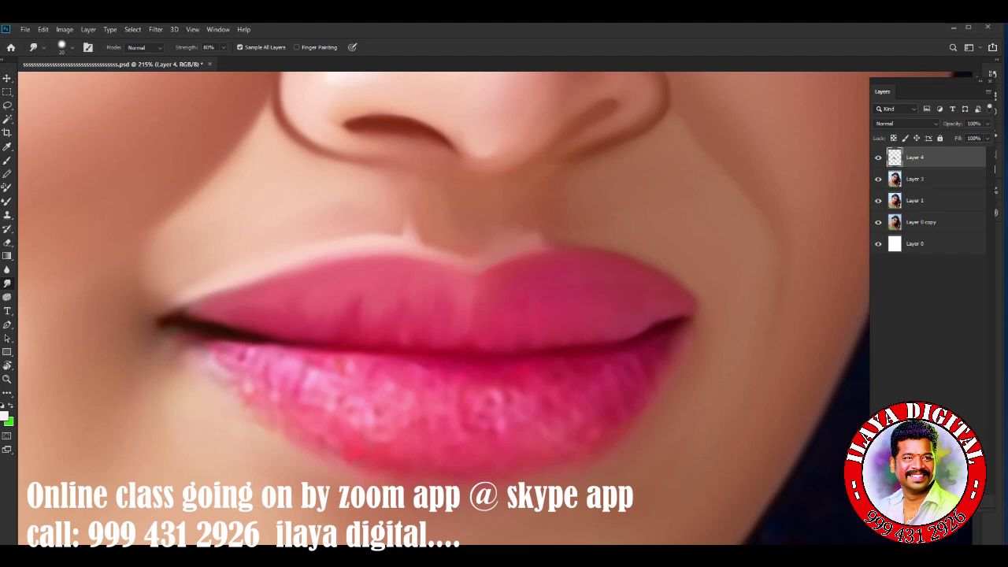
{"action": "mouse_move", "coordinate": [551, 236]}
{"action": "left_mouse_down"}
{"action": "mouse_move", "coordinate": [536, 244]}
{"action": "mouse_move", "coordinate": [521, 228]}
{"action": "left_mouse_up"}
{"action": "key", "text": "ctrl+0"}
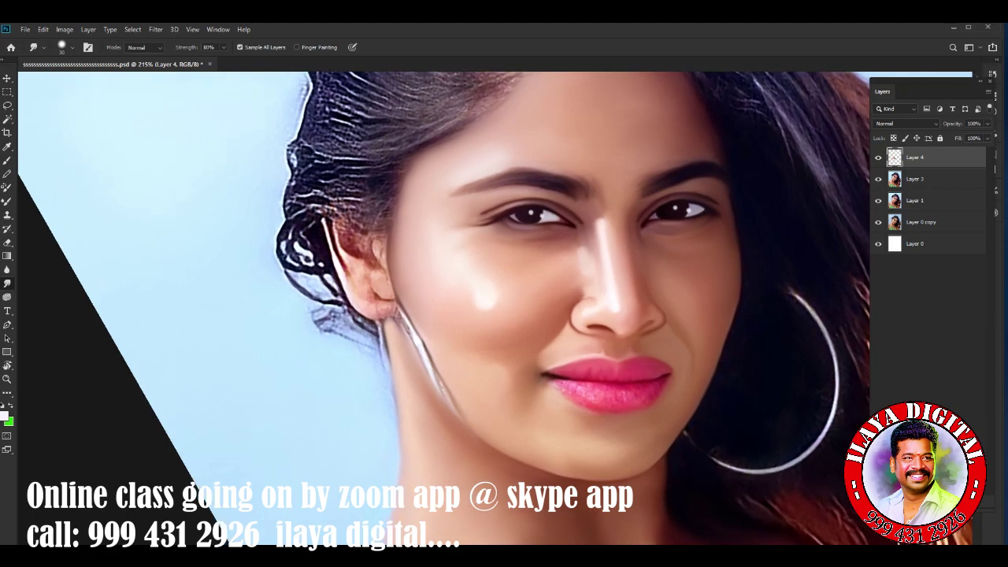
{"action": "scroll", "coordinate": [441, 331], "scroll_direction": "up", "scroll_amount": 3}
{"action": "scroll", "coordinate": [441, 330], "scroll_direction": "up", "scroll_amount": 3}
{"action": "scroll", "coordinate": [441, 330], "scroll_direction": "up", "scroll_amount": 2}
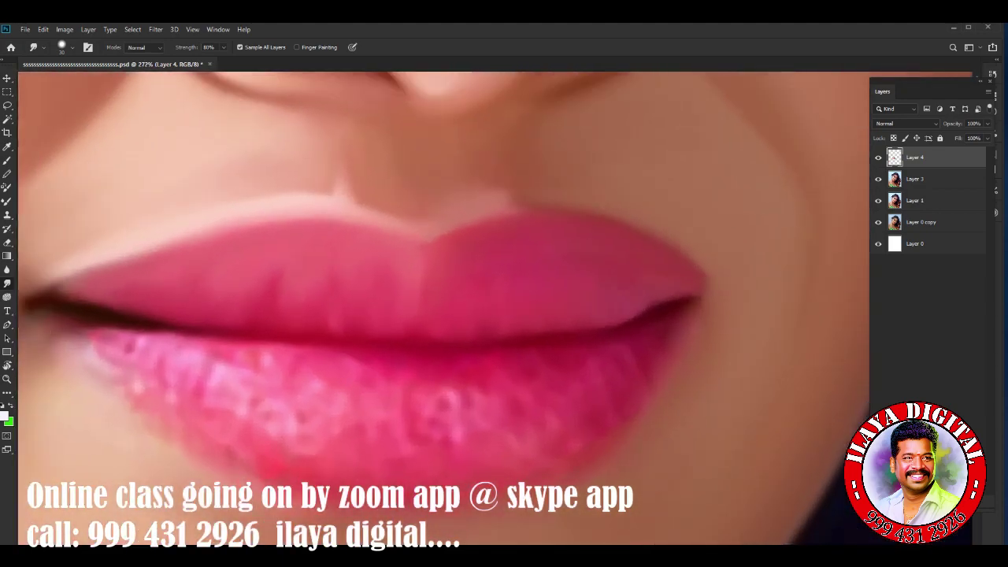
{"action": "left_click_drag", "start_coordinate": [512, 201], "coordinate": [394, 222]}
{"action": "left_click_drag", "start_coordinate": [345, 183], "coordinate": [378, 220]}
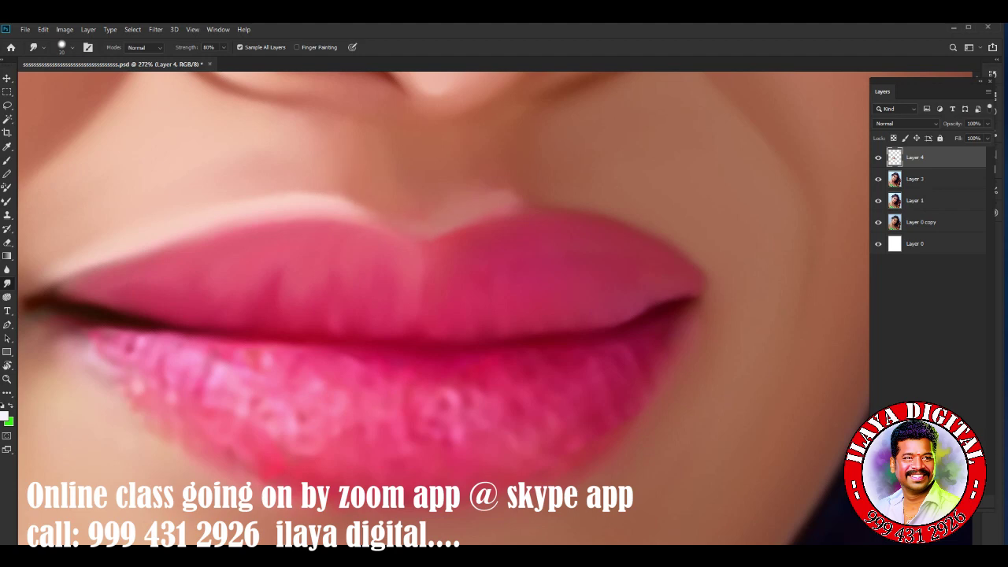
{"action": "left_click_drag", "start_coordinate": [363, 207], "coordinate": [389, 228]}
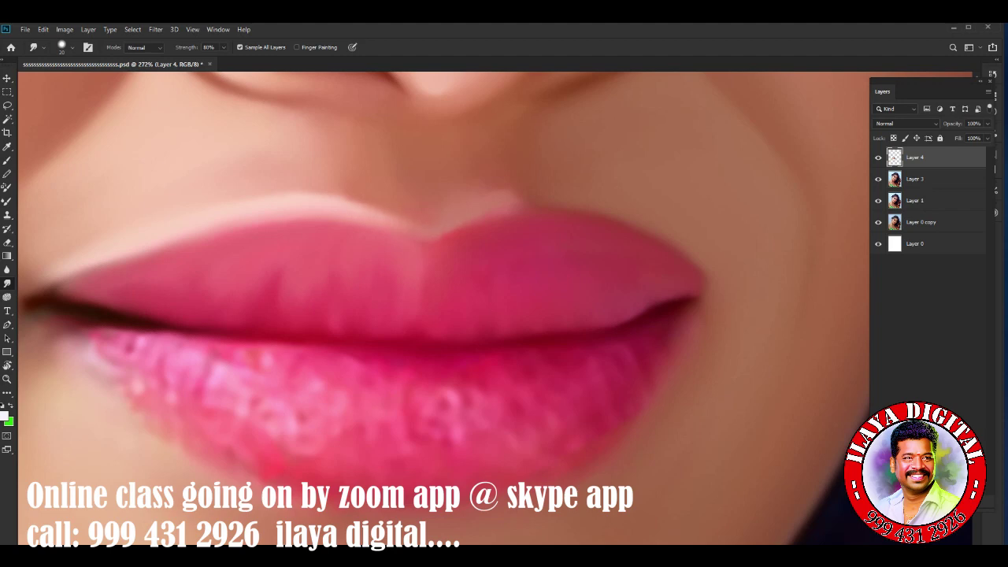
{"action": "mouse_move", "coordinate": [516, 198]}
{"action": "left_mouse_down"}
{"action": "mouse_move", "coordinate": [535, 206]}
{"action": "mouse_move", "coordinate": [516, 199]}
{"action": "left_mouse_up"}
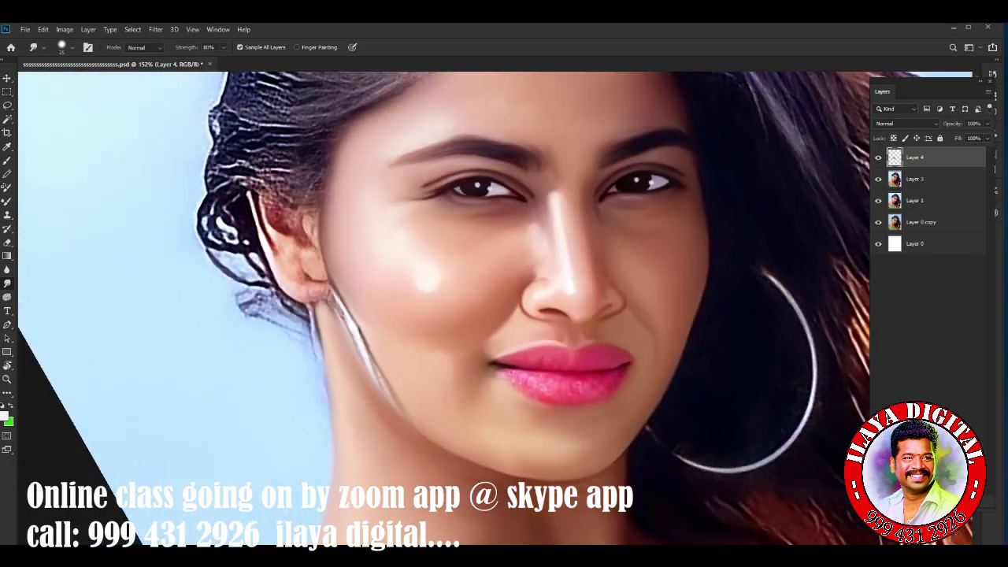
Zoom back in and centre the full lips in view.
{"action": "scroll", "coordinate": [473, 275], "scroll_direction": "up", "scroll_amount": 5}
{"action": "scroll", "coordinate": [604, 260], "scroll_direction": "down", "scroll_amount": 2}
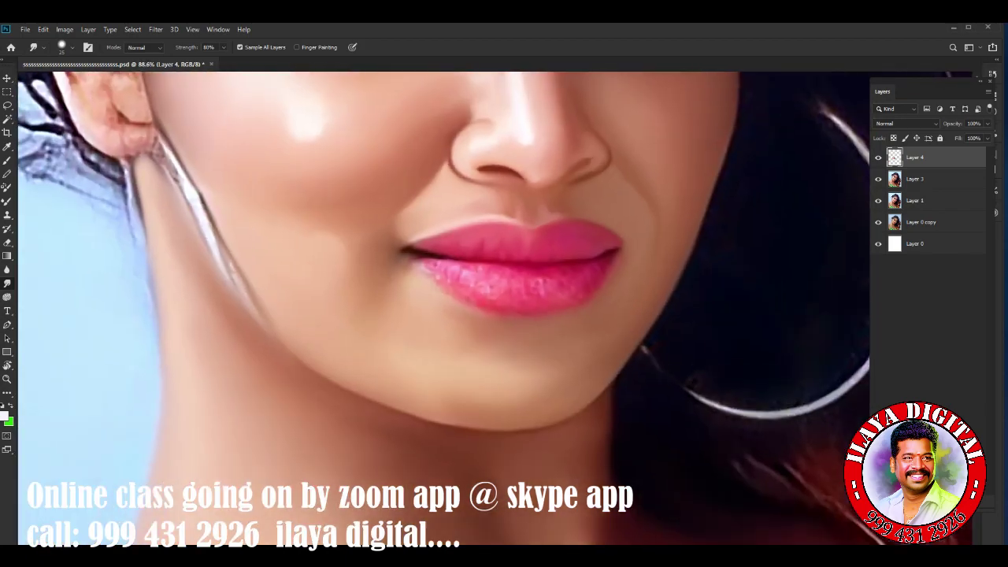
{"action": "scroll", "coordinate": [512, 260], "scroll_direction": "down", "scroll_amount": 2}
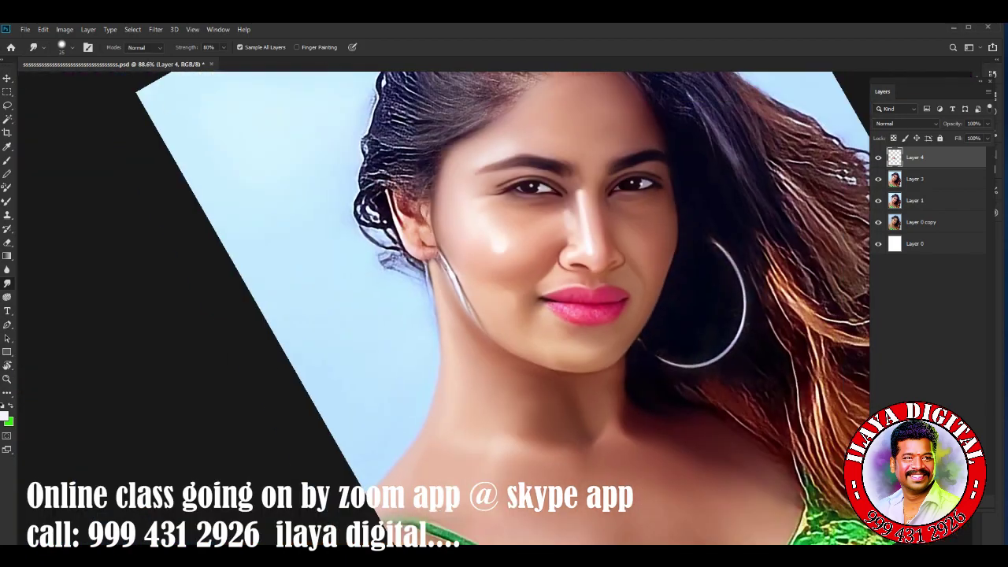
{"action": "scroll", "coordinate": [512, 260], "scroll_direction": "up", "scroll_amount": 3}
{"action": "scroll", "coordinate": [511, 260], "scroll_direction": "up", "scroll_amount": 2}
{"action": "scroll", "coordinate": [512, 260], "scroll_direction": "up", "scroll_amount": 1}
{"action": "left_click_drag", "start_coordinate": [504, 260], "coordinate": [662, 426]}
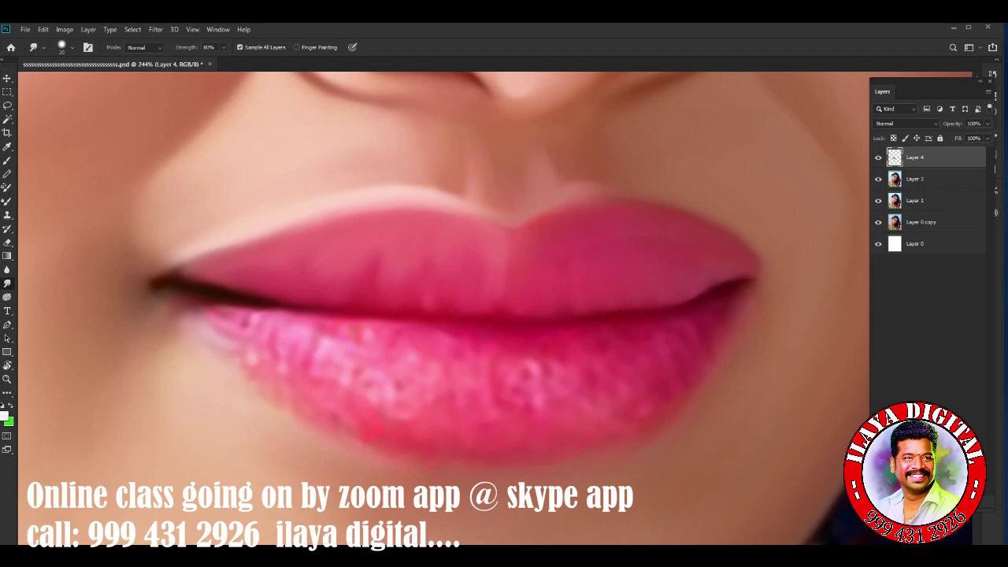
Smudge and reshape the lower lip's bottom edge, resizing the brush as needed.
{"action": "key", "text": "bracketleft"}
{"action": "key", "text": "bracketright"}
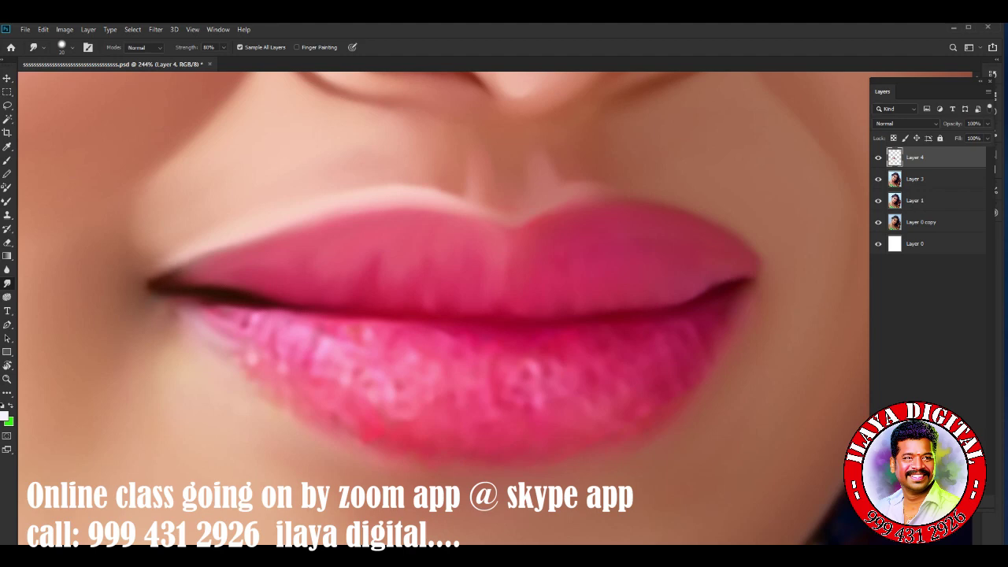
{"action": "mouse_move", "coordinate": [189, 309]}
{"action": "left_mouse_down"}
{"action": "mouse_move", "coordinate": [351, 422]}
{"action": "mouse_move", "coordinate": [191, 318]}
{"action": "left_mouse_up"}
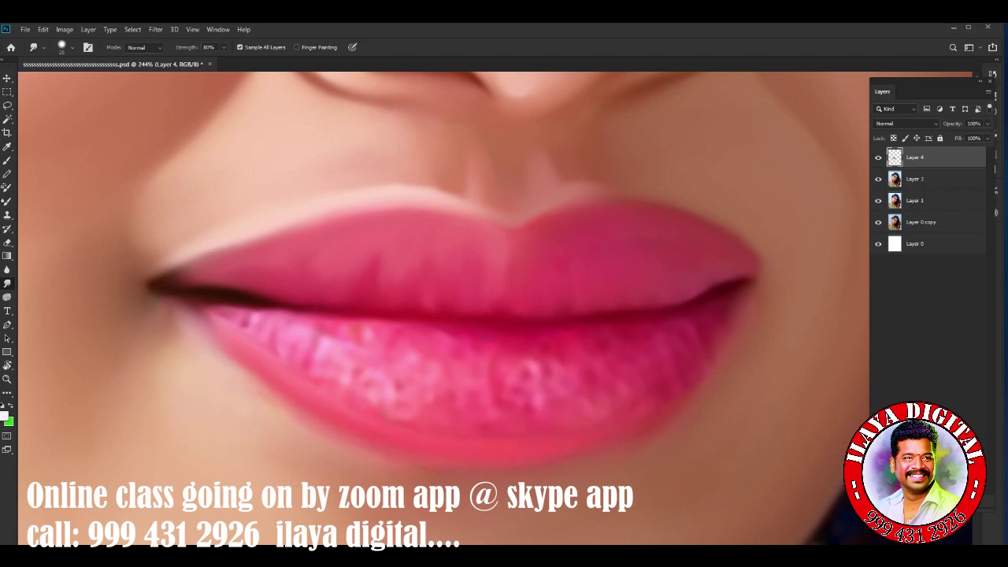
{"action": "key", "text": "bracketleft"}
{"action": "key", "text": "bracketright"}
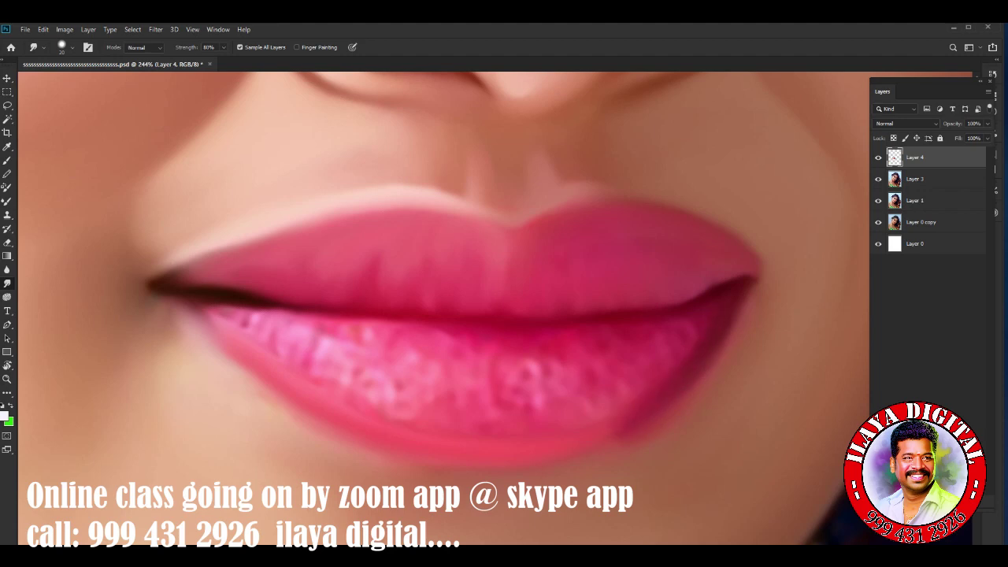
{"action": "mouse_move", "coordinate": [633, 409]}
{"action": "left_mouse_down"}
{"action": "mouse_move", "coordinate": [615, 433]}
{"action": "mouse_move", "coordinate": [535, 457]}
{"action": "left_mouse_up"}
{"action": "left_click_drag", "start_coordinate": [606, 429], "coordinate": [488, 456]}
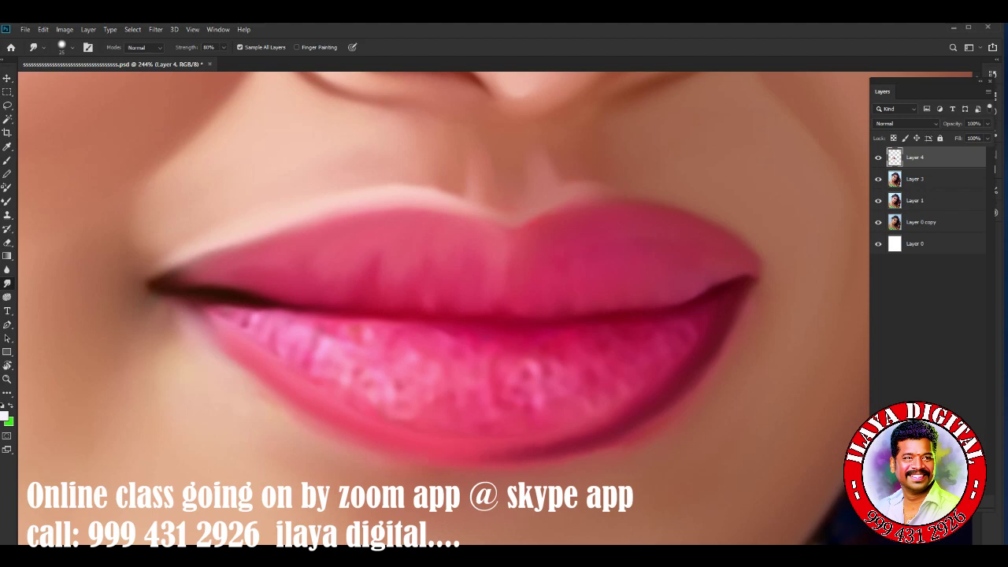
{"action": "left_click_drag", "start_coordinate": [606, 420], "coordinate": [473, 461]}
{"action": "key", "text": "bracketleft"}
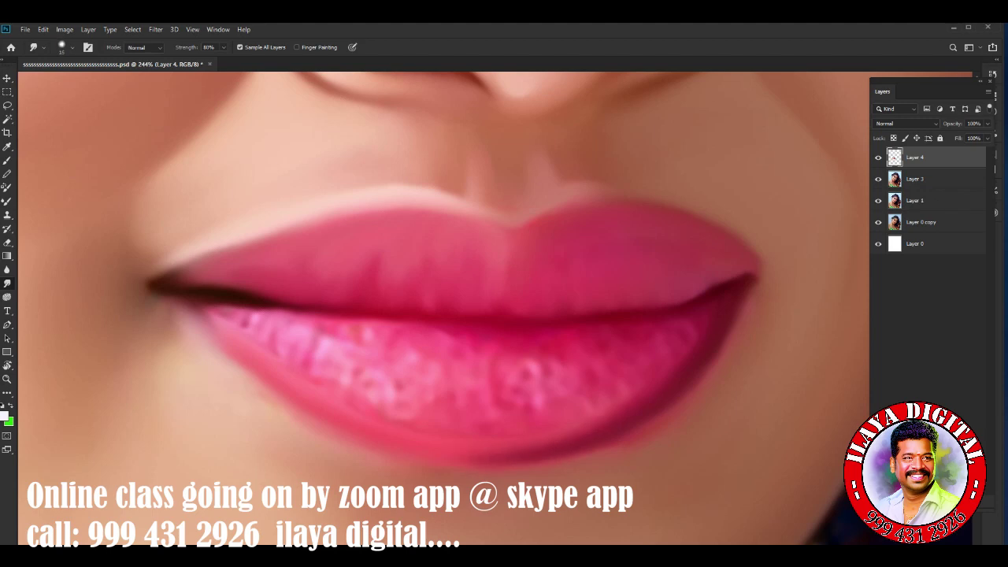
{"action": "key", "text": "bracketright"}
{"action": "mouse_move", "coordinate": [485, 457]}
{"action": "left_mouse_down"}
{"action": "mouse_move", "coordinate": [414, 452]}
{"action": "mouse_move", "coordinate": [315, 422]}
{"action": "left_mouse_up"}
{"action": "left_click_drag", "start_coordinate": [381, 435], "coordinate": [340, 419]}
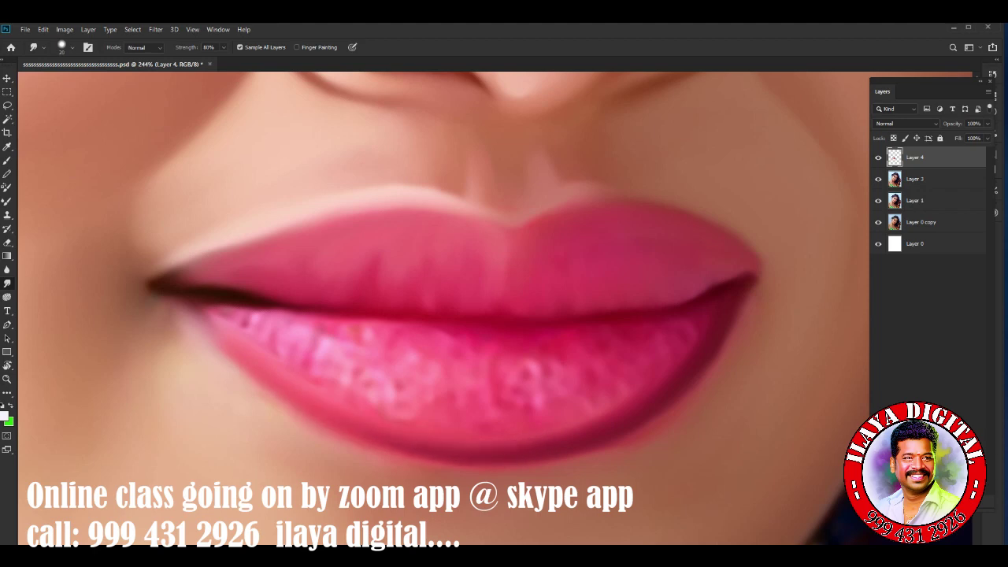
Smooth the sparkle texture across the lower lip, from its left edge through the middle to the right.
{"action": "mouse_move", "coordinate": [213, 315]}
{"action": "left_mouse_down"}
{"action": "mouse_move", "coordinate": [189, 309]}
{"action": "mouse_move", "coordinate": [213, 309]}
{"action": "left_mouse_up"}
{"action": "key", "text": "bracketleft"}
{"action": "key", "text": "bracketright"}
{"action": "key", "text": "bracketleft"}
{"action": "left_click_drag", "start_coordinate": [276, 310], "coordinate": [230, 307]}
{"action": "key", "text": "bracketright"}
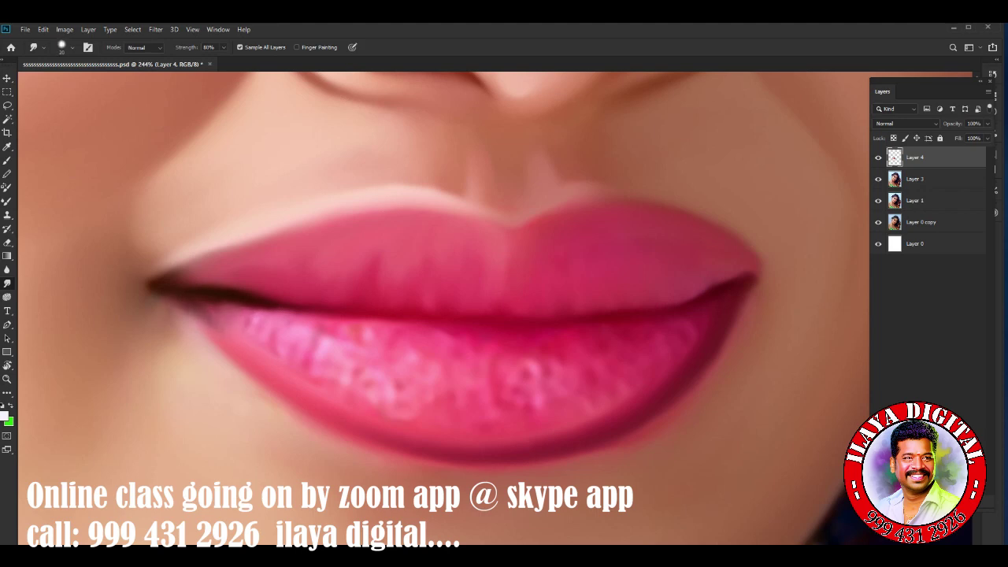
{"action": "left_click_drag", "start_coordinate": [301, 343], "coordinate": [280, 346]}
{"action": "left_click_drag", "start_coordinate": [334, 362], "coordinate": [313, 343]}
{"action": "left_click_drag", "start_coordinate": [346, 386], "coordinate": [320, 370]}
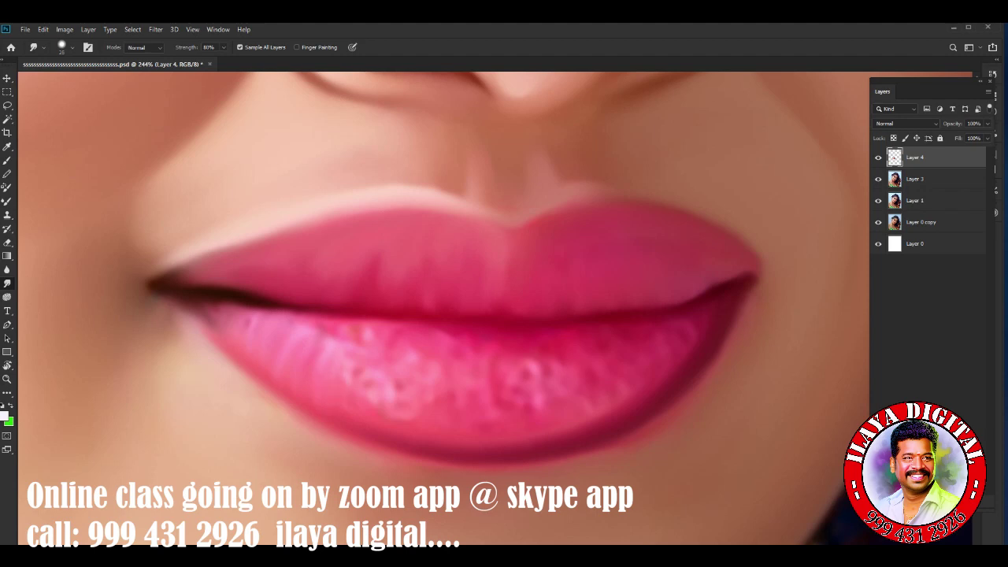
{"action": "left_click_drag", "start_coordinate": [380, 396], "coordinate": [346, 370]}
{"action": "mouse_move", "coordinate": [417, 433]}
{"action": "left_mouse_down"}
{"action": "mouse_move", "coordinate": [382, 393]}
{"action": "mouse_move", "coordinate": [398, 403]}
{"action": "left_mouse_up"}
{"action": "left_click_drag", "start_coordinate": [464, 429], "coordinate": [425, 394]}
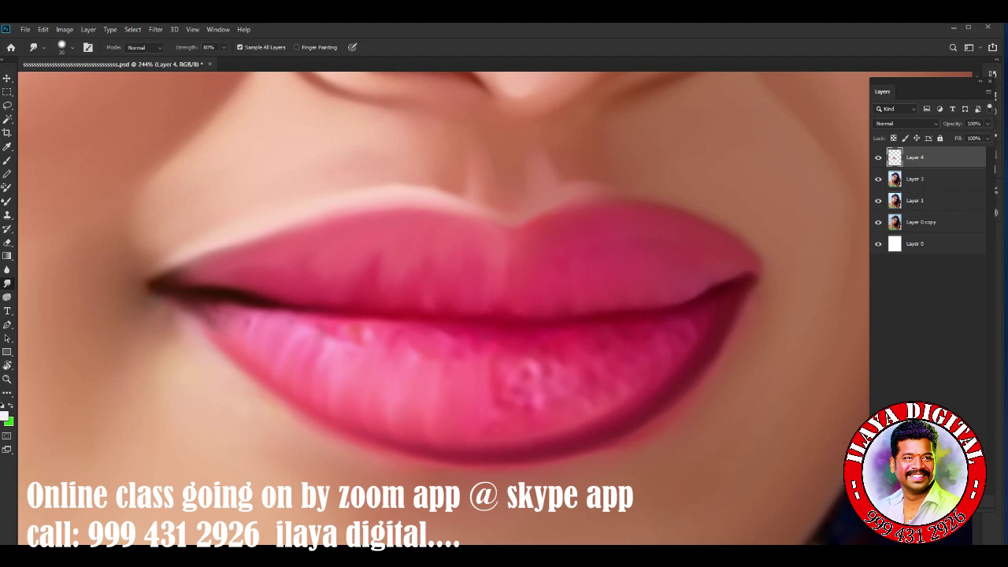
{"action": "left_click_drag", "start_coordinate": [512, 409], "coordinate": [477, 390]}
{"action": "mouse_move", "coordinate": [540, 438]}
{"action": "left_mouse_down"}
{"action": "mouse_move", "coordinate": [522, 386]}
{"action": "mouse_move", "coordinate": [551, 386]}
{"action": "left_mouse_up"}
{"action": "mouse_move", "coordinate": [598, 425]}
{"action": "left_mouse_down"}
{"action": "mouse_move", "coordinate": [587, 377]}
{"action": "mouse_move", "coordinate": [610, 366]}
{"action": "mouse_move", "coordinate": [638, 383]}
{"action": "left_mouse_up"}
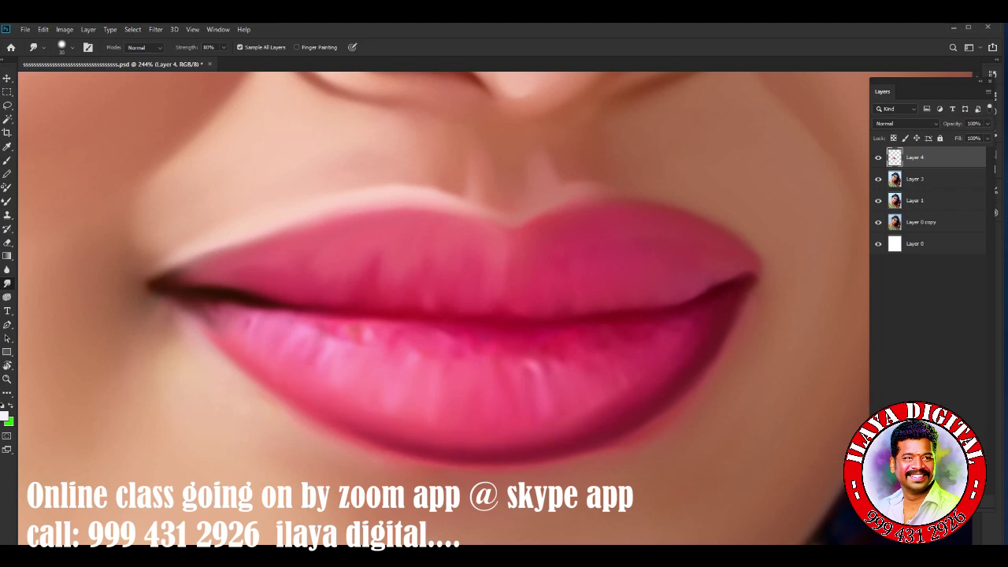
Even out the reddish blotch and pull the lower lip's pink highlights into short gloss streaks.
{"action": "mouse_move", "coordinate": [356, 333]}
{"action": "left_mouse_down"}
{"action": "mouse_move", "coordinate": [472, 337]}
{"action": "mouse_move", "coordinate": [425, 348]}
{"action": "left_mouse_up"}
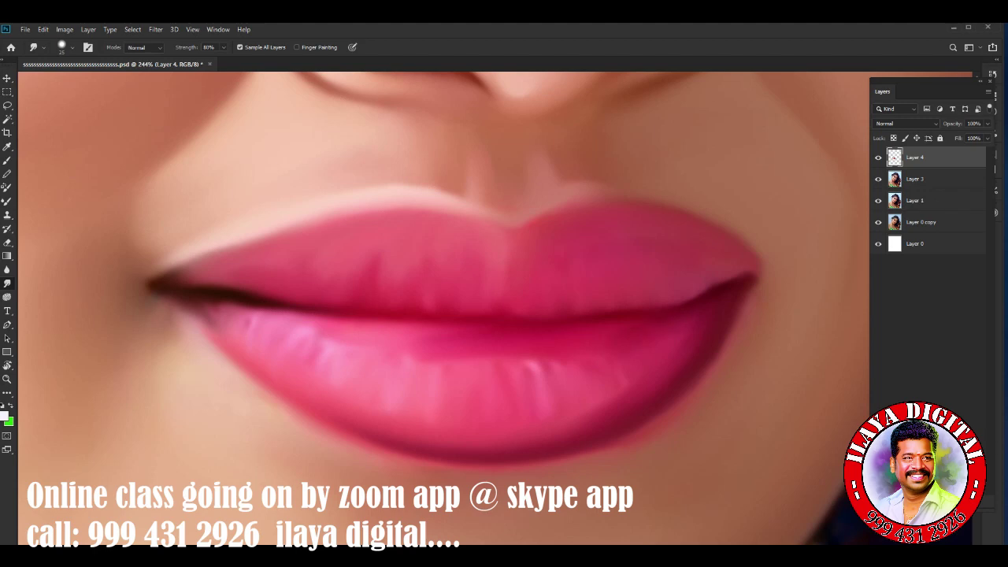
{"action": "mouse_move", "coordinate": [512, 355]}
{"action": "left_mouse_down"}
{"action": "mouse_move", "coordinate": [564, 370]}
{"action": "mouse_move", "coordinate": [542, 351]}
{"action": "left_mouse_up"}
{"action": "mouse_move", "coordinate": [457, 350]}
{"action": "left_mouse_down"}
{"action": "mouse_move", "coordinate": [438, 391]}
{"action": "mouse_move", "coordinate": [492, 362]}
{"action": "left_mouse_up"}
{"action": "mouse_move", "coordinate": [421, 361]}
{"action": "left_mouse_down"}
{"action": "mouse_move", "coordinate": [330, 347]}
{"action": "mouse_move", "coordinate": [275, 311]}
{"action": "left_mouse_up"}
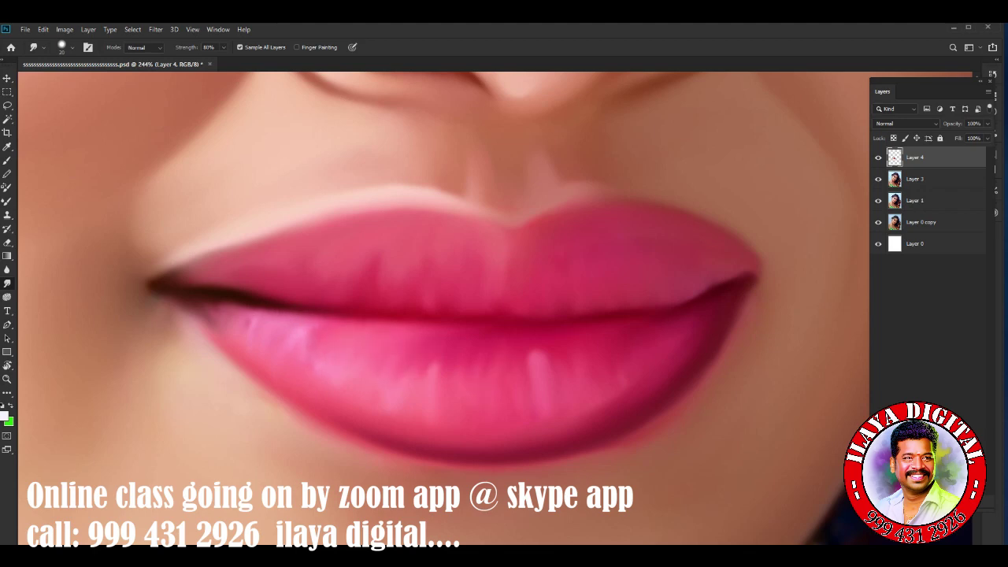
{"action": "mouse_move", "coordinate": [220, 326]}
{"action": "left_mouse_down"}
{"action": "mouse_move", "coordinate": [185, 303]}
{"action": "mouse_move", "coordinate": [219, 304]}
{"action": "left_mouse_up"}
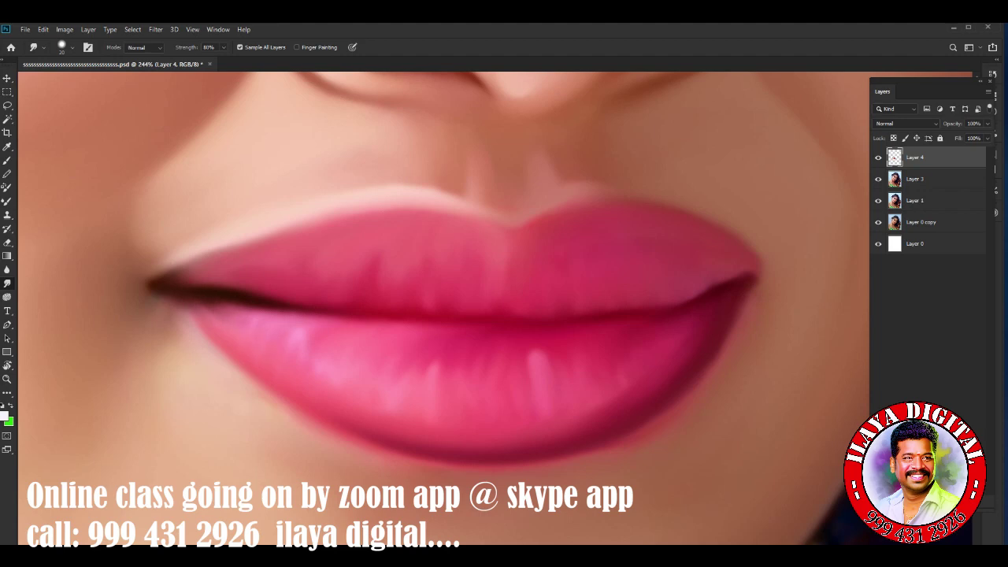
{"action": "mouse_move", "coordinate": [312, 335]}
{"action": "left_mouse_down"}
{"action": "mouse_move", "coordinate": [302, 356]}
{"action": "mouse_move", "coordinate": [326, 389]}
{"action": "left_mouse_up"}
{"action": "left_click_drag", "start_coordinate": [361, 353], "coordinate": [334, 386]}
{"action": "left_click_drag", "start_coordinate": [407, 350], "coordinate": [412, 390]}
{"action": "mouse_move", "coordinate": [440, 353]}
{"action": "left_mouse_down"}
{"action": "mouse_move", "coordinate": [434, 371]}
{"action": "mouse_move", "coordinate": [468, 393]}
{"action": "left_mouse_up"}
{"action": "mouse_move", "coordinate": [500, 356]}
{"action": "left_mouse_down"}
{"action": "mouse_move", "coordinate": [490, 369]}
{"action": "mouse_move", "coordinate": [528, 367]}
{"action": "left_mouse_up"}
Add light vertical gloss streaks to the upper lip and darken the right end of the lip line.
{"action": "key", "text": "bracketleft"}
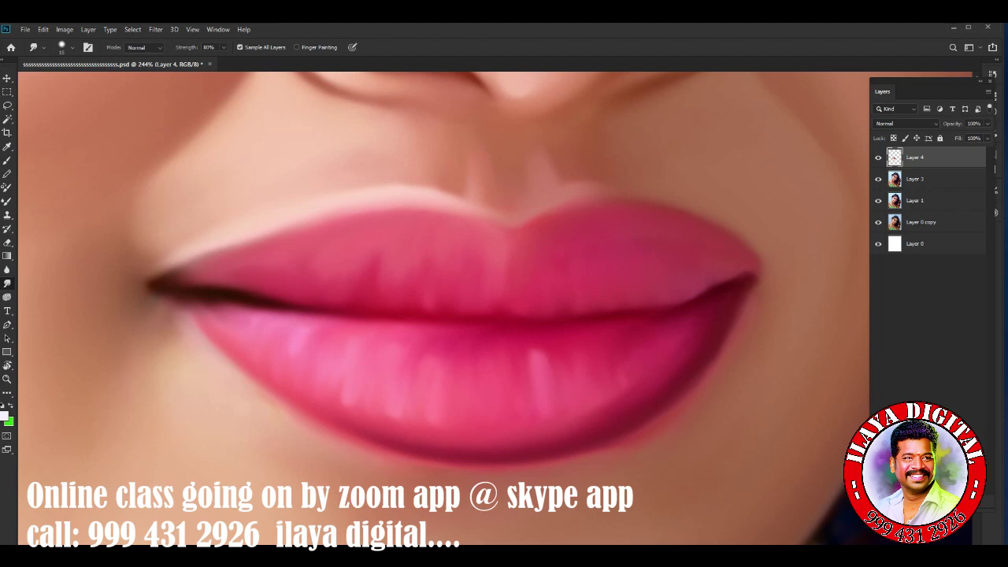
{"action": "key", "text": "bracketright"}
{"action": "key", "text": "bracketleft"}
{"action": "key", "text": "bracketright"}
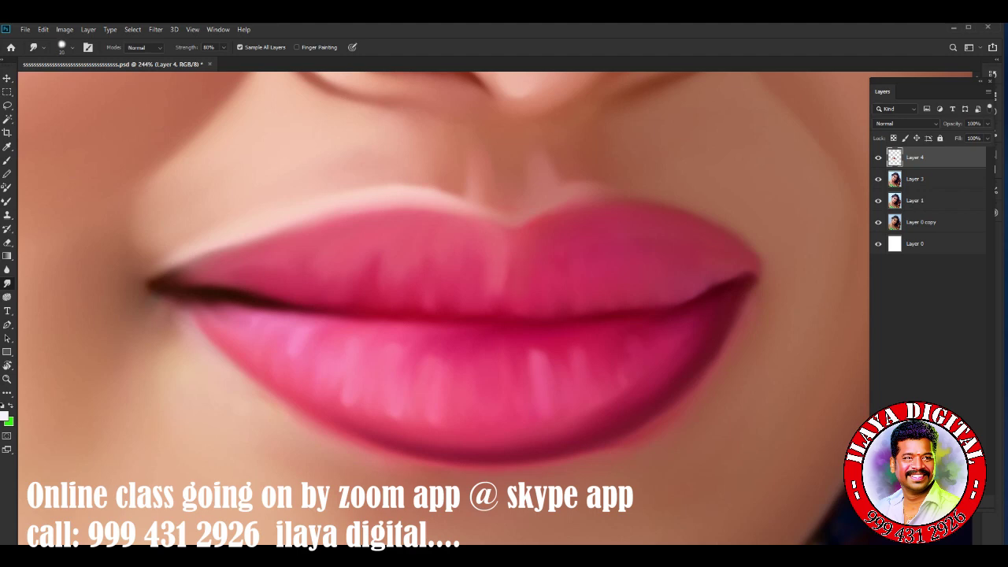
{"action": "mouse_move", "coordinate": [440, 272]}
{"action": "left_mouse_down"}
{"action": "mouse_move", "coordinate": [440, 259]}
{"action": "mouse_move", "coordinate": [438, 267]}
{"action": "left_mouse_up"}
{"action": "left_click_drag", "start_coordinate": [407, 285], "coordinate": [408, 270]}
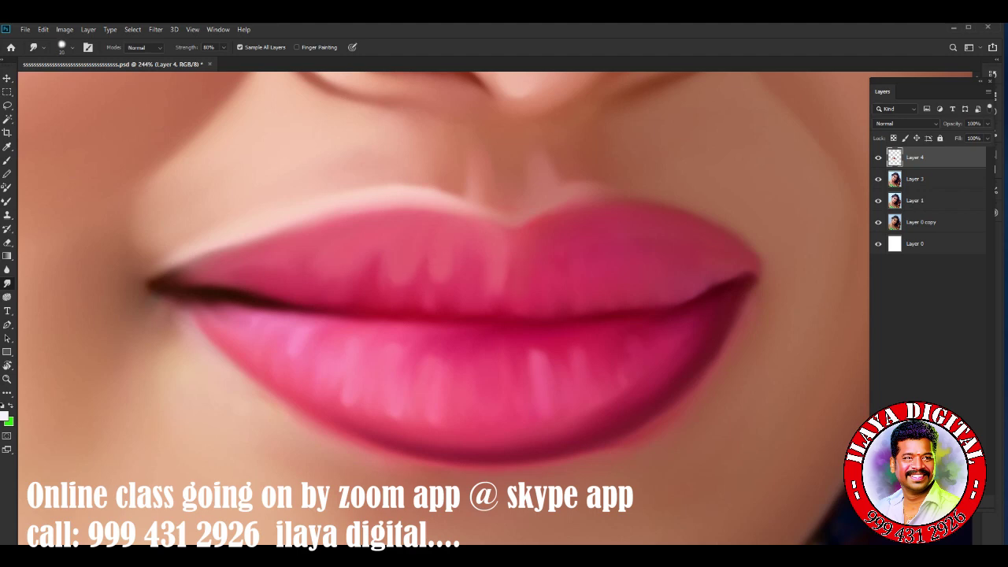
{"action": "left_click_drag", "start_coordinate": [309, 281], "coordinate": [308, 260]}
{"action": "key", "text": "bracketleft"}
{"action": "left_click_drag", "start_coordinate": [686, 304], "coordinate": [686, 295]}
{"action": "key", "text": "bracketright"}
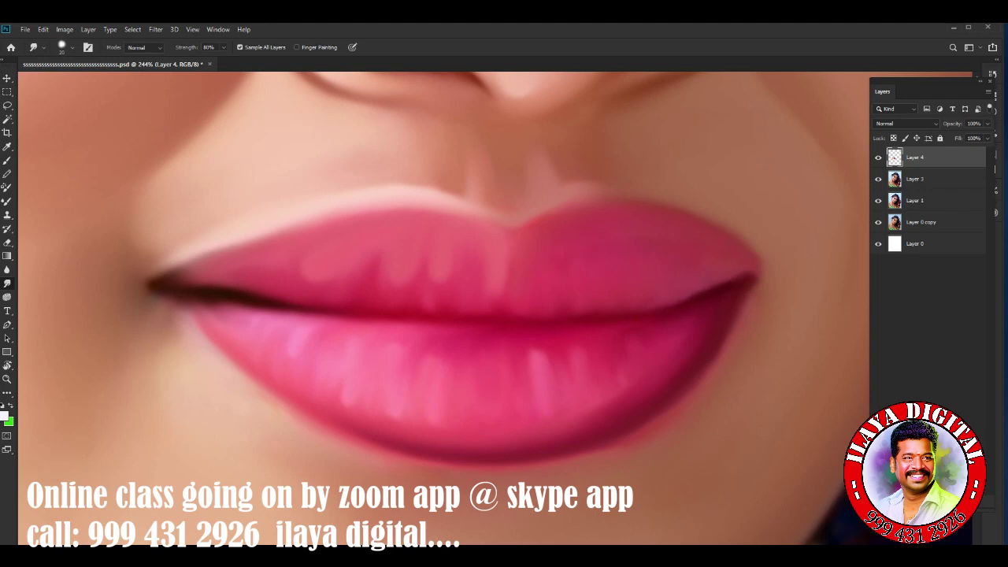
{"action": "left_click_drag", "start_coordinate": [473, 355], "coordinate": [369, 240]}
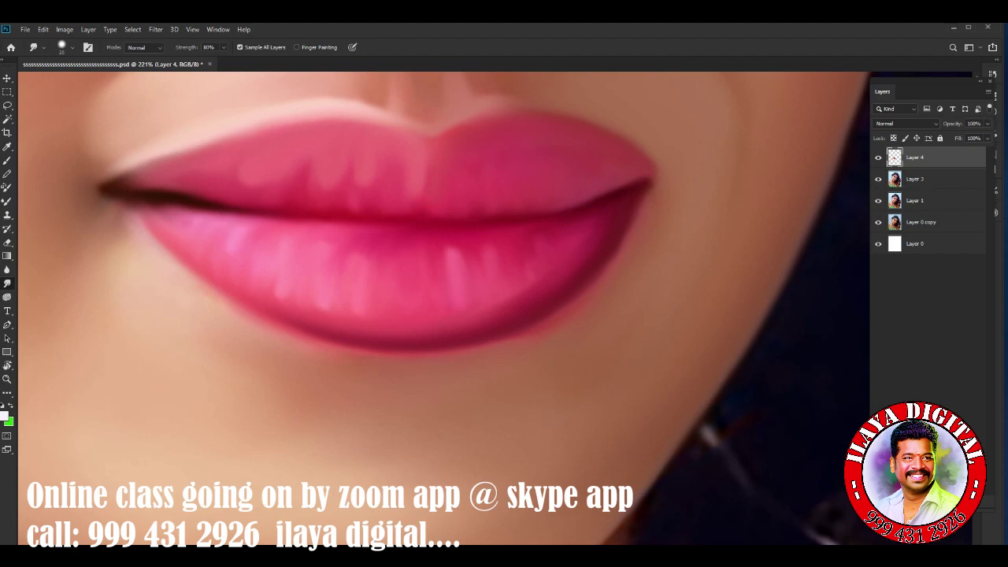
Soften the light rim under the lower lip into the chin, tilting the view to follow the curve.
{"action": "key", "text": "bracketleft"}
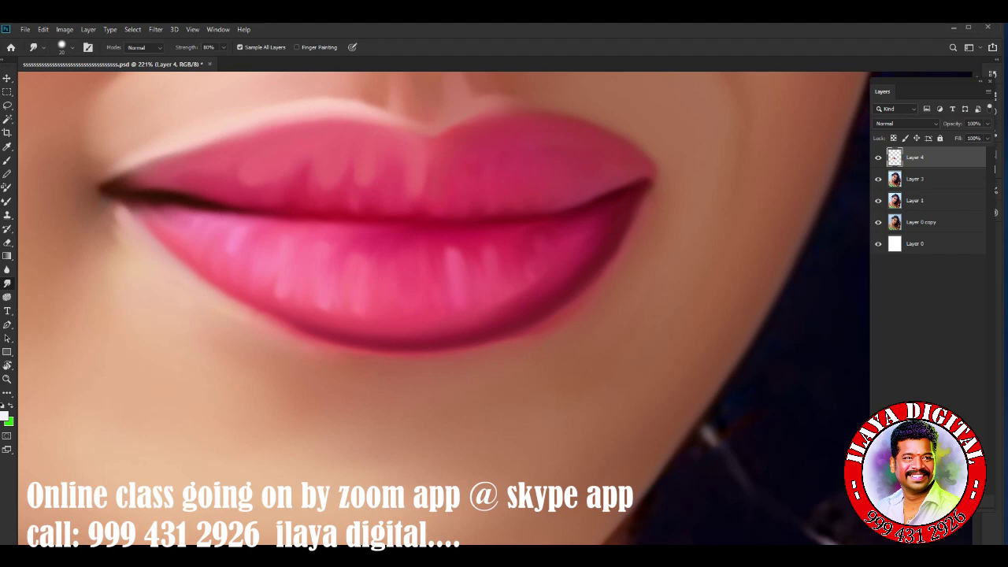
{"action": "left_click_drag", "start_coordinate": [248, 319], "coordinate": [418, 356]}
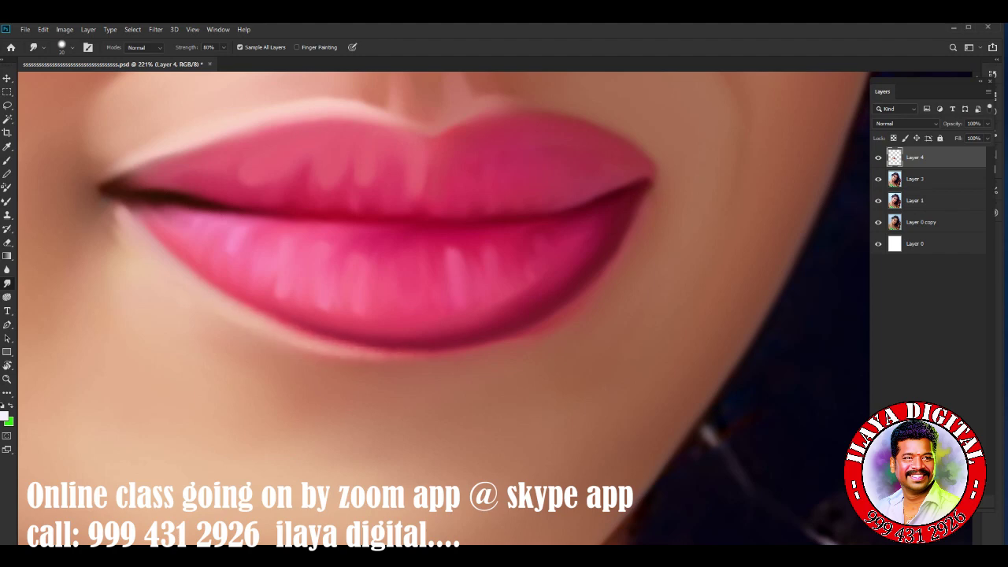
{"action": "left_click_drag", "start_coordinate": [322, 345], "coordinate": [470, 356]}
{"action": "mouse_move", "coordinate": [331, 359]}
{"action": "left_mouse_down"}
{"action": "mouse_move", "coordinate": [425, 357]}
{"action": "mouse_move", "coordinate": [562, 318]}
{"action": "left_mouse_up"}
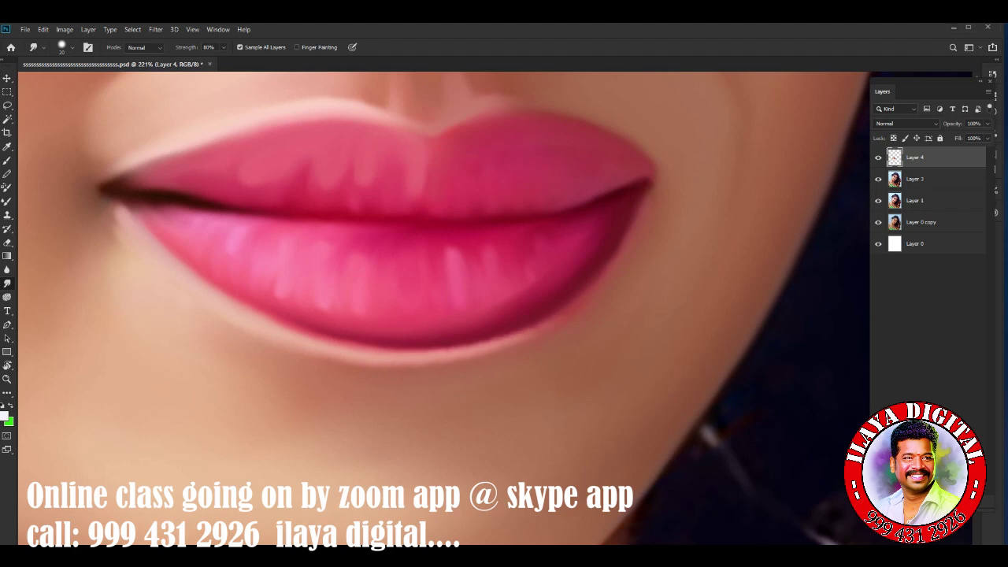
{"action": "left_click_drag", "start_coordinate": [472, 347], "coordinate": [588, 289]}
{"action": "scroll", "coordinate": [410, 267], "scroll_direction": "up", "scroll_amount": 3}
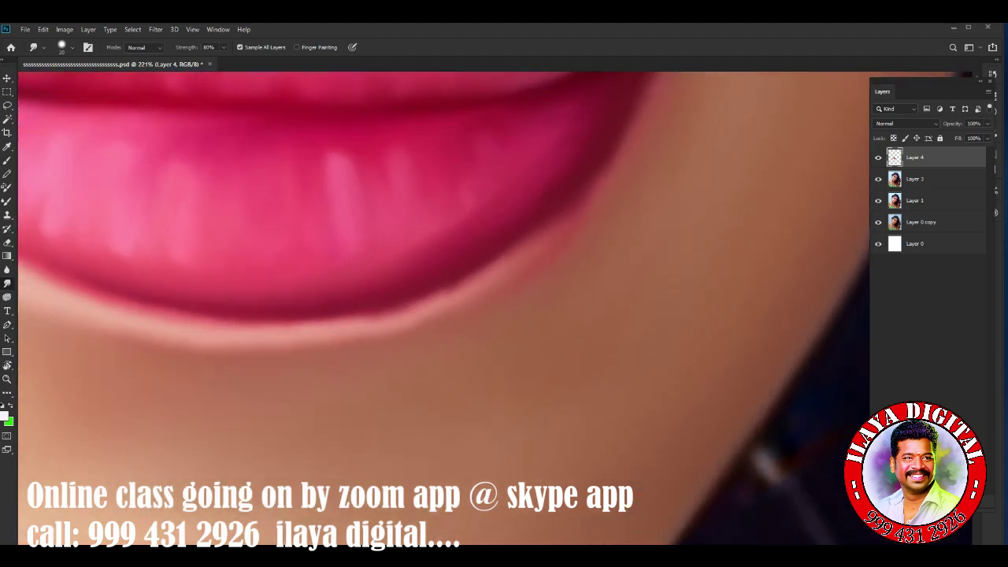
{"action": "scroll", "coordinate": [409, 268], "scroll_direction": "up", "scroll_amount": 2}
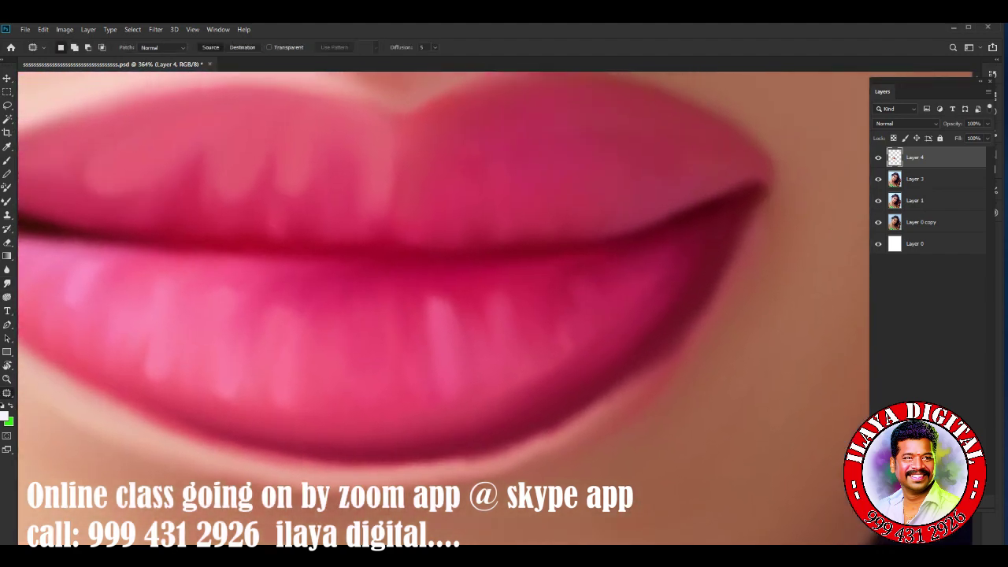
{"action": "key", "text": "r"}
{"action": "mouse_move", "coordinate": [496, 315]}
{"action": "left_mouse_down"}
{"action": "mouse_move", "coordinate": [473, 259]}
{"action": "mouse_move", "coordinate": [449, 236]}
{"action": "left_mouse_up"}
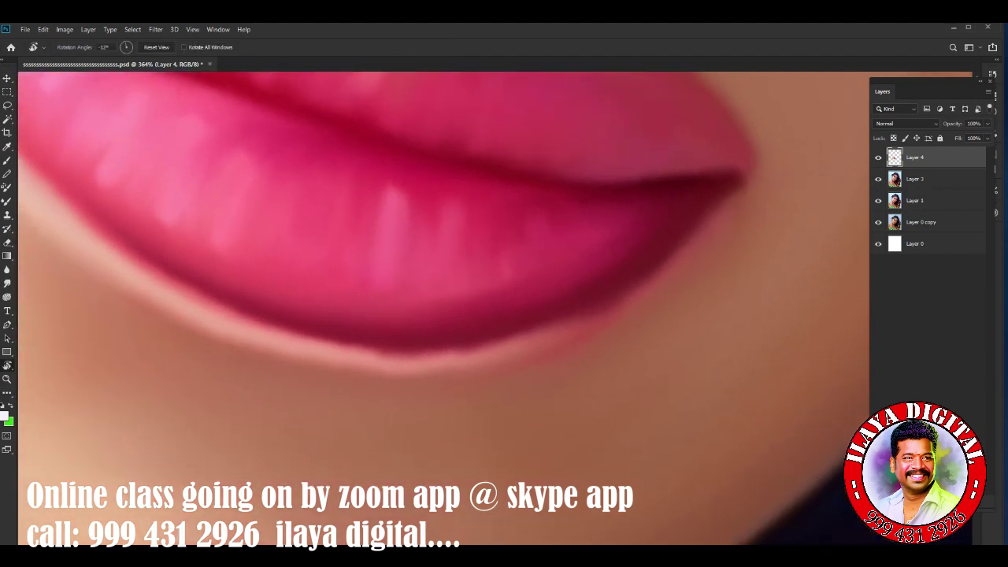
{"action": "mouse_move", "coordinate": [245, 346]}
{"action": "left_mouse_down"}
{"action": "mouse_move", "coordinate": [465, 353]}
{"action": "mouse_move", "coordinate": [571, 331]}
{"action": "mouse_move", "coordinate": [630, 298]}
{"action": "mouse_move", "coordinate": [717, 217]}
{"action": "left_mouse_up"}
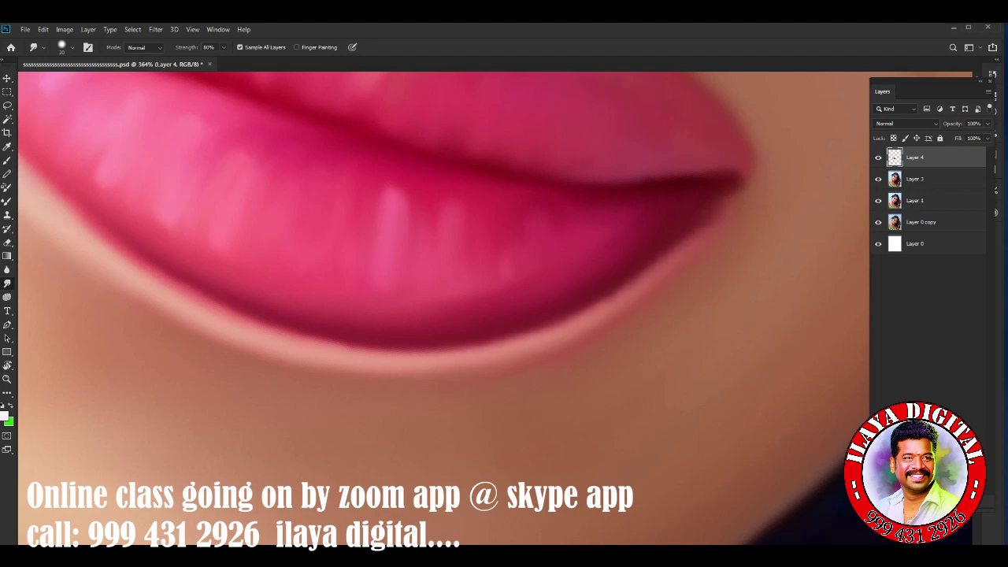
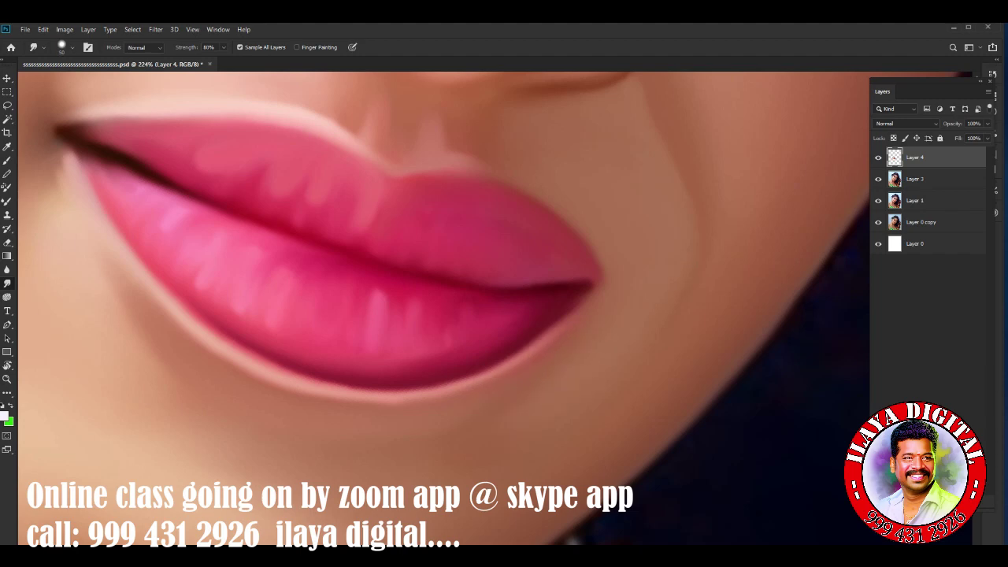
Smudge the left lip corner on Layer 4 with a smaller brush, then zoom out to view the face.
{"action": "scroll", "coordinate": [441, 307], "scroll_direction": "left", "scroll_amount": 5}
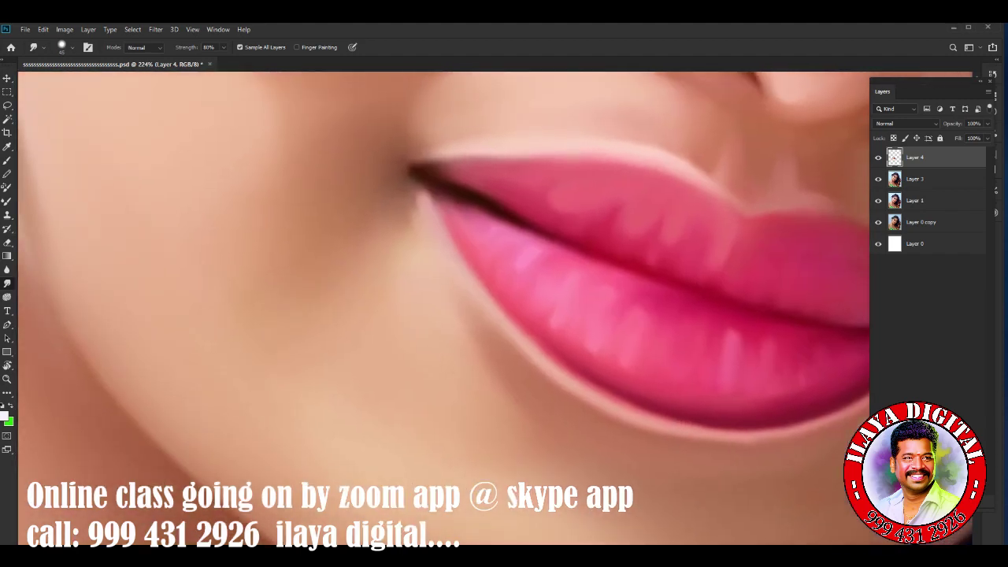
{"action": "key", "text": "bracketleft"}
{"action": "key", "text": "bracketleft"}
{"action": "mouse_move", "coordinate": [417, 222]}
{"action": "left_mouse_down"}
{"action": "mouse_move", "coordinate": [409, 208]}
{"action": "mouse_move", "coordinate": [403, 230]}
{"action": "mouse_move", "coordinate": [405, 211]}
{"action": "left_mouse_up"}
{"action": "key", "text": "bracketright"}
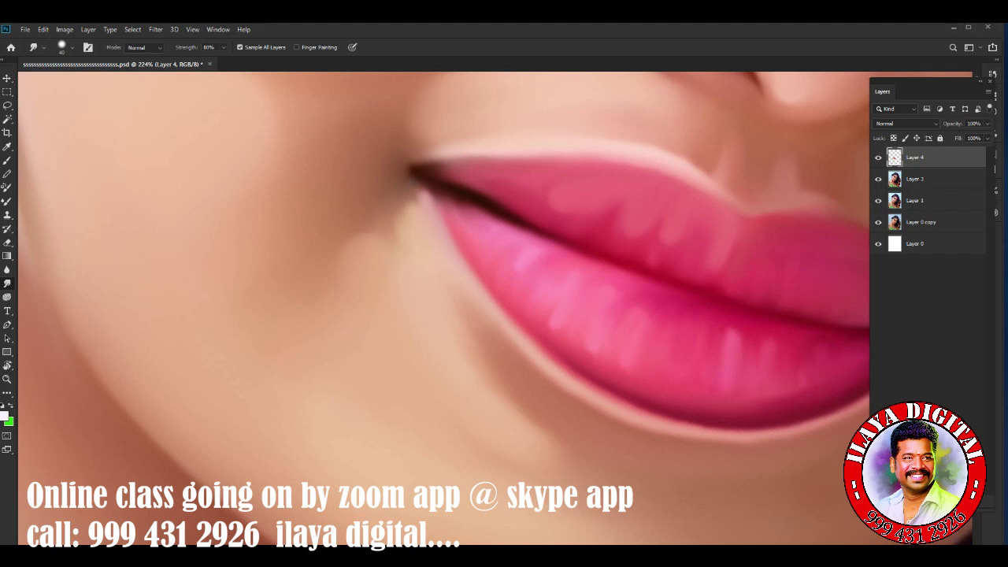
{"action": "scroll", "coordinate": [447, 294], "scroll_direction": "down", "scroll_amount": 5}
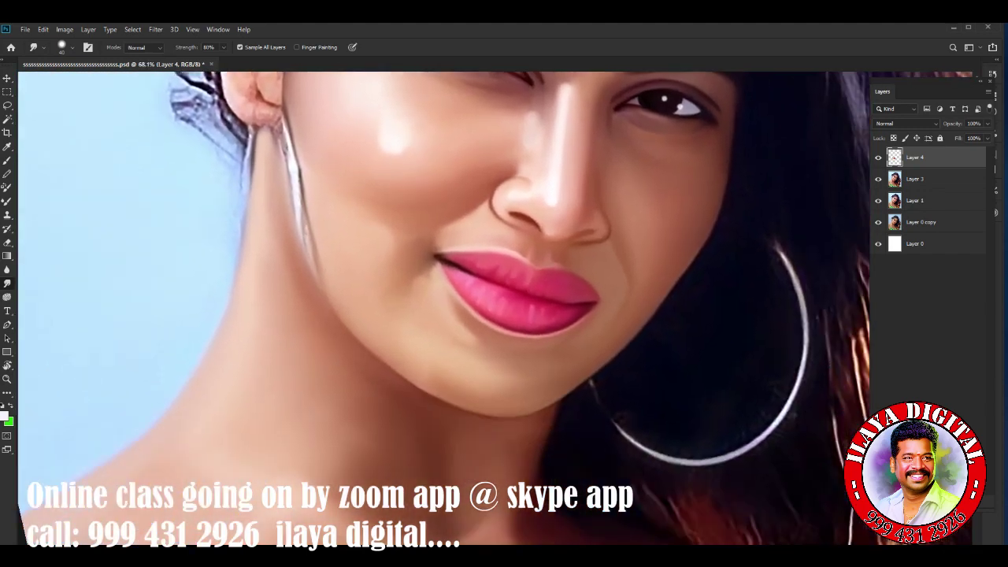
Scroll the canvas view upward to bring the face back into view.
{"action": "scroll", "coordinate": [535, 354], "scroll_direction": "up", "scroll_amount": 1}
{"action": "scroll", "coordinate": [447, 307], "scroll_direction": "up", "scroll_amount": 3}
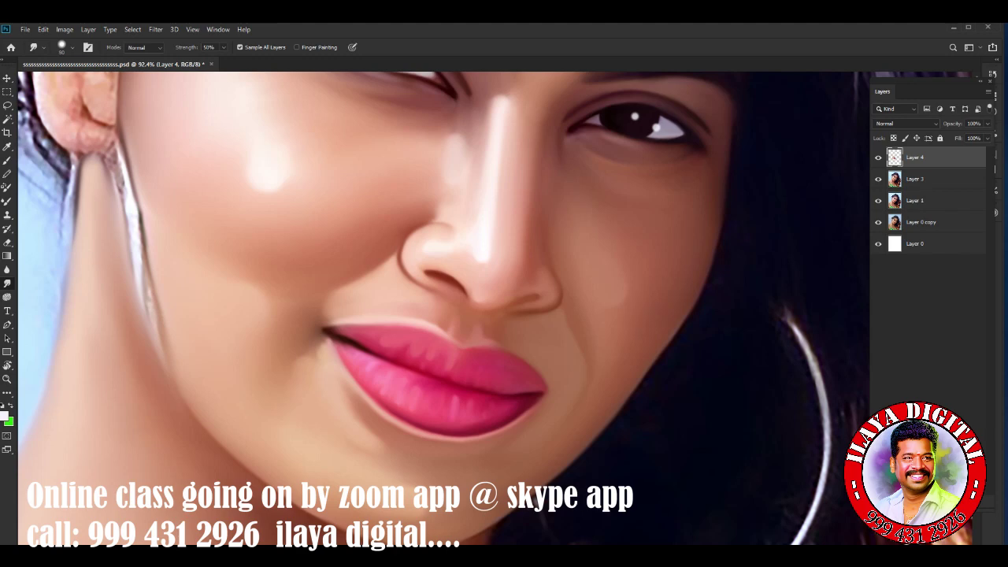
{"action": "key", "text": "ctrl+1"}
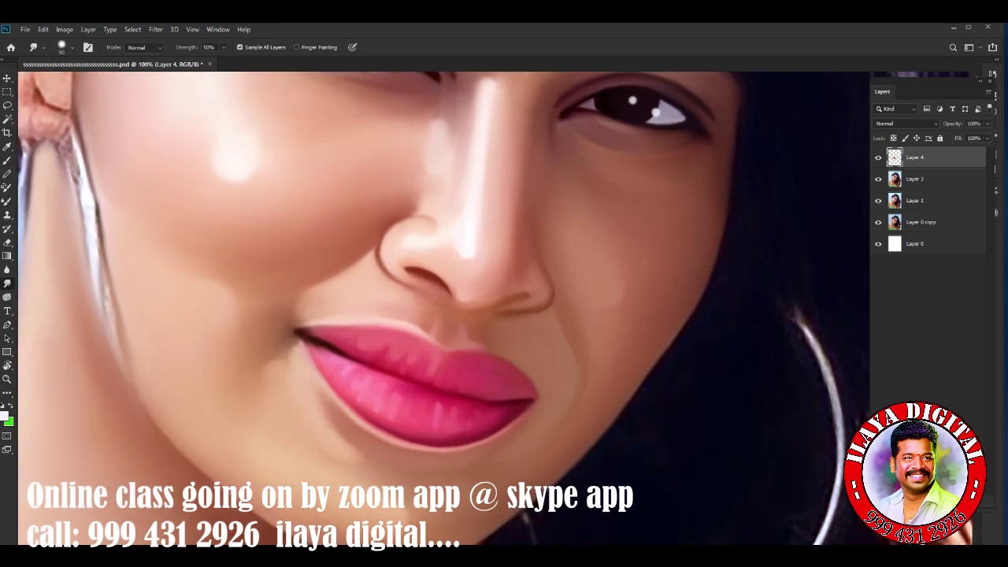
{"action": "scroll", "coordinate": [622, 291], "scroll_direction": "down", "scroll_amount": 3}
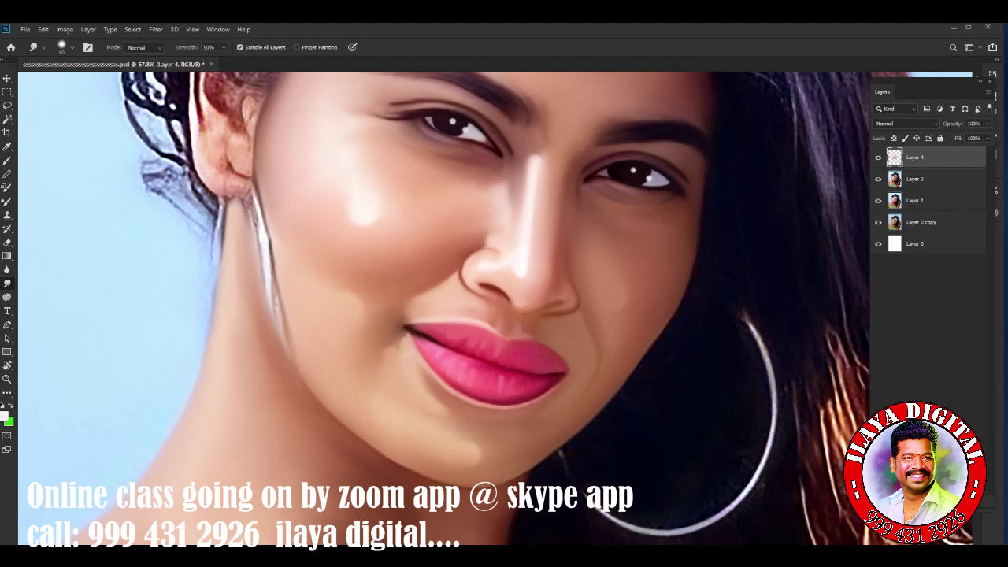
{"action": "scroll", "coordinate": [667, 335], "scroll_direction": "down", "scroll_amount": 3}
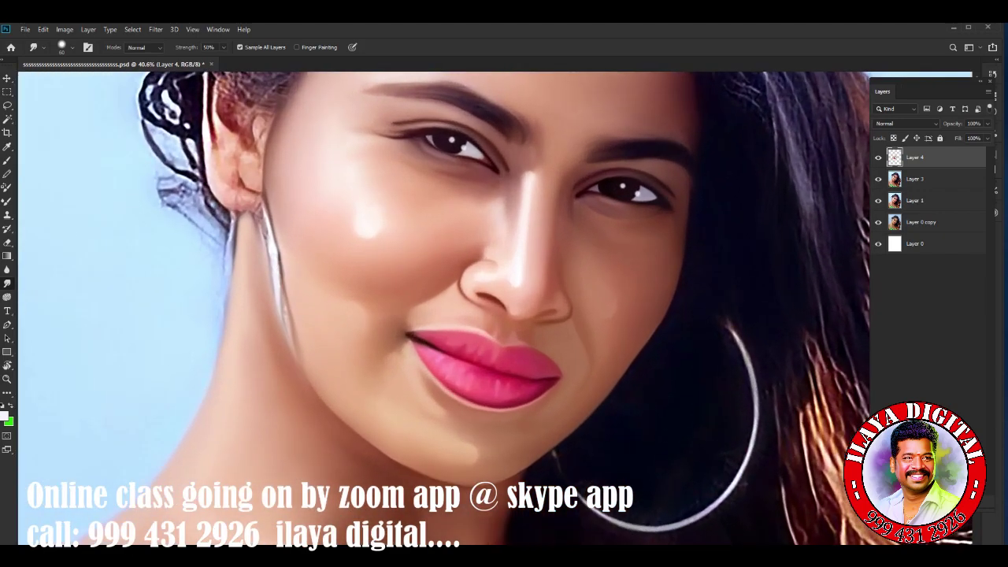
{"action": "scroll", "coordinate": [622, 323], "scroll_direction": "up", "scroll_amount": 3}
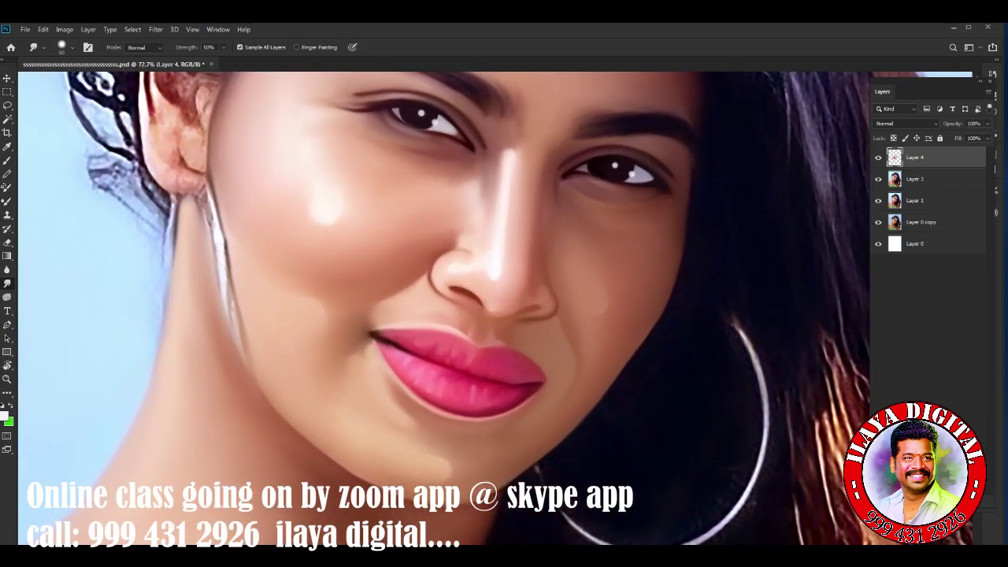
{"action": "scroll", "coordinate": [504, 307], "scroll_direction": "down", "scroll_amount": 4}
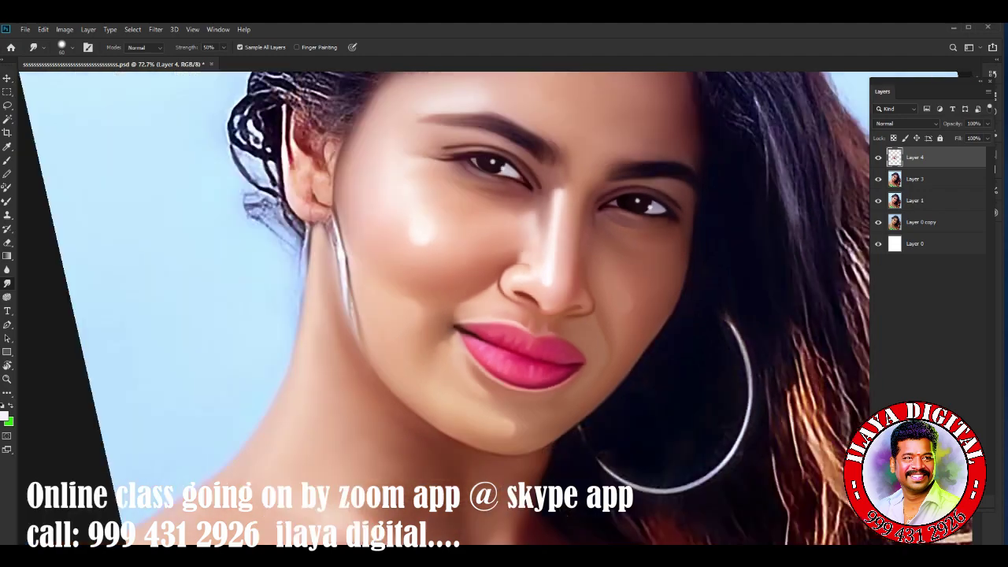